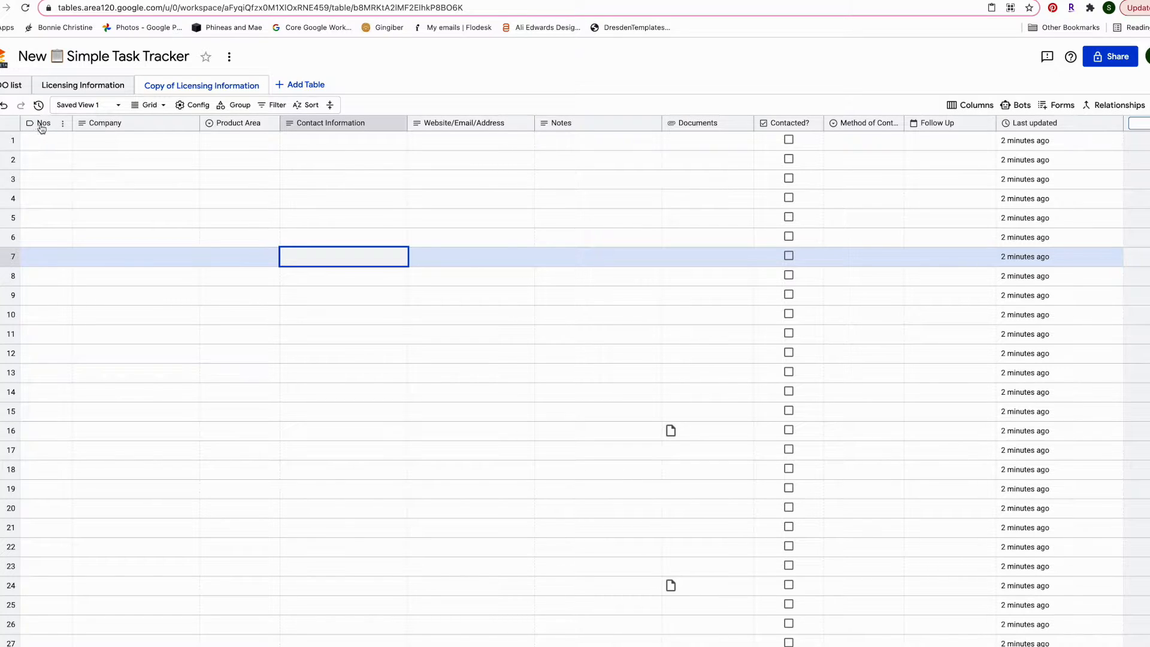
Rename the Nos tags column to Opinion
click(63, 124)
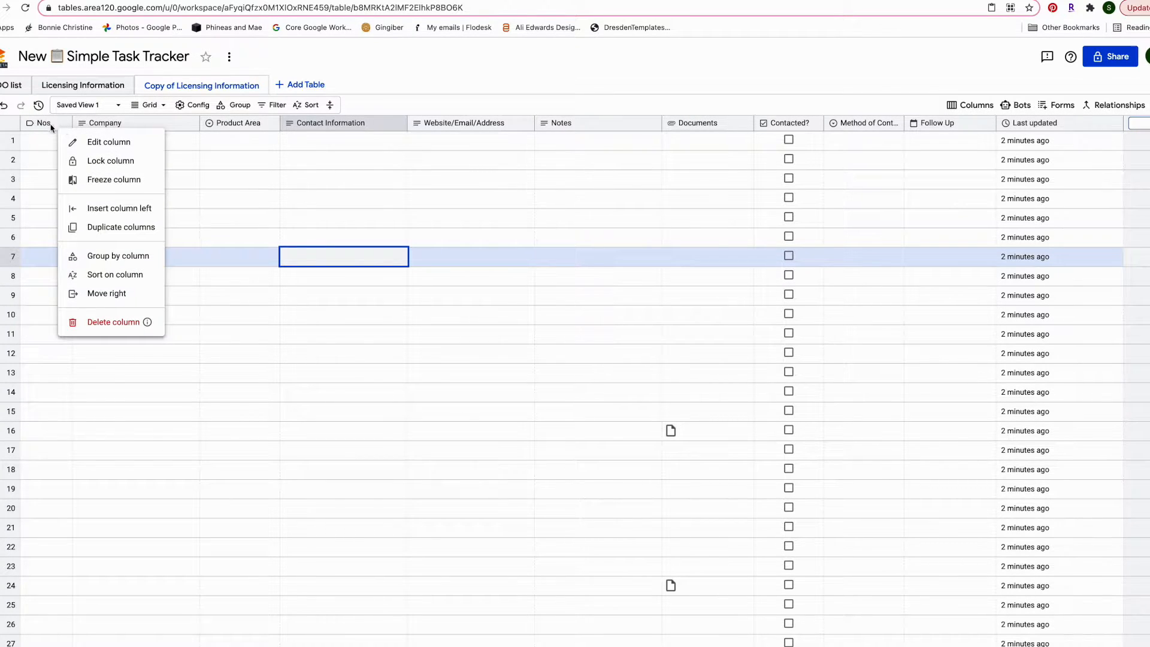
click(49, 128)
click(64, 124)
click(43, 128)
double_click(43, 128)
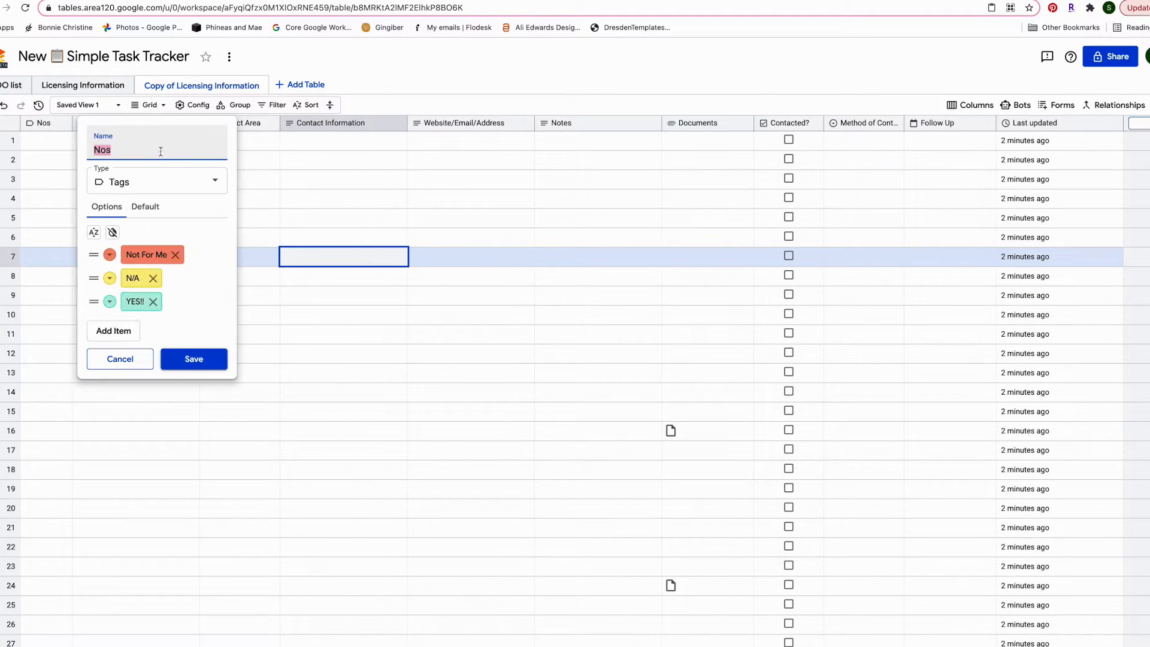
text(Opinion)
Add a magenta Sample tag, remove it again, and save the Opinion column
click(121, 333)
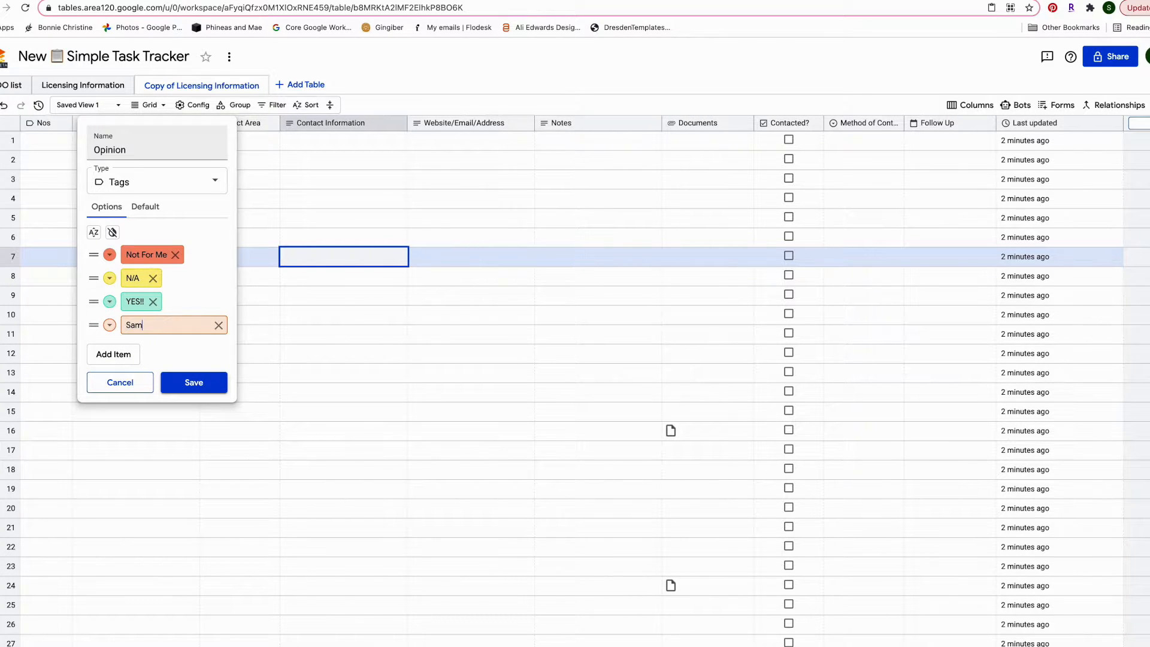
click(109, 325)
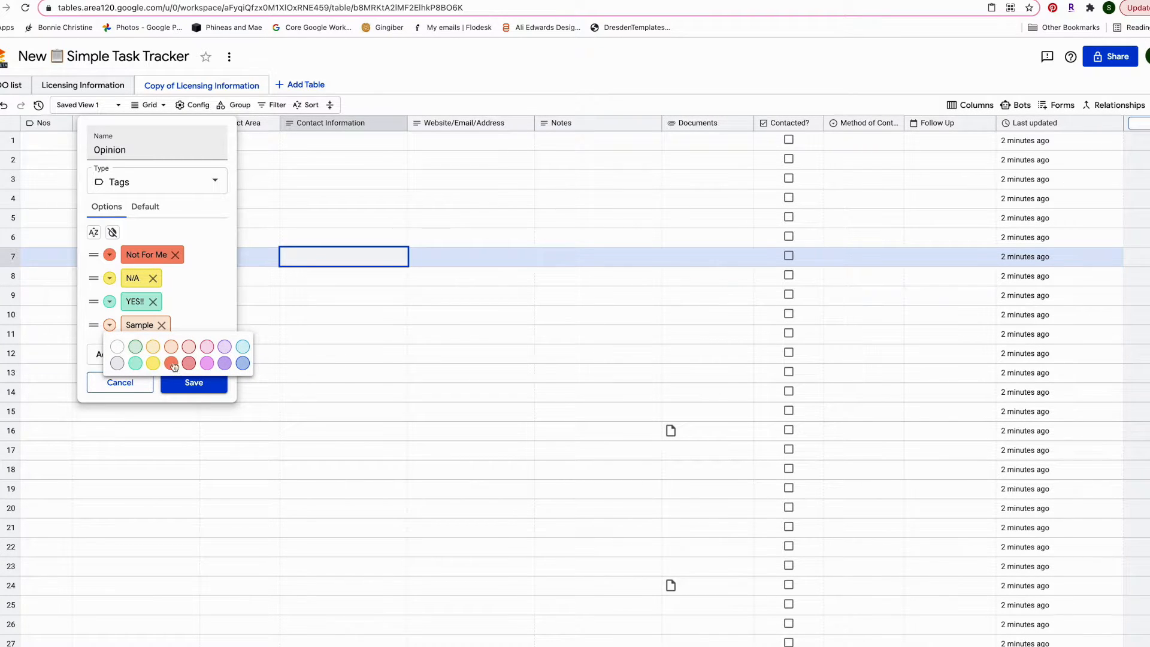
click(207, 363)
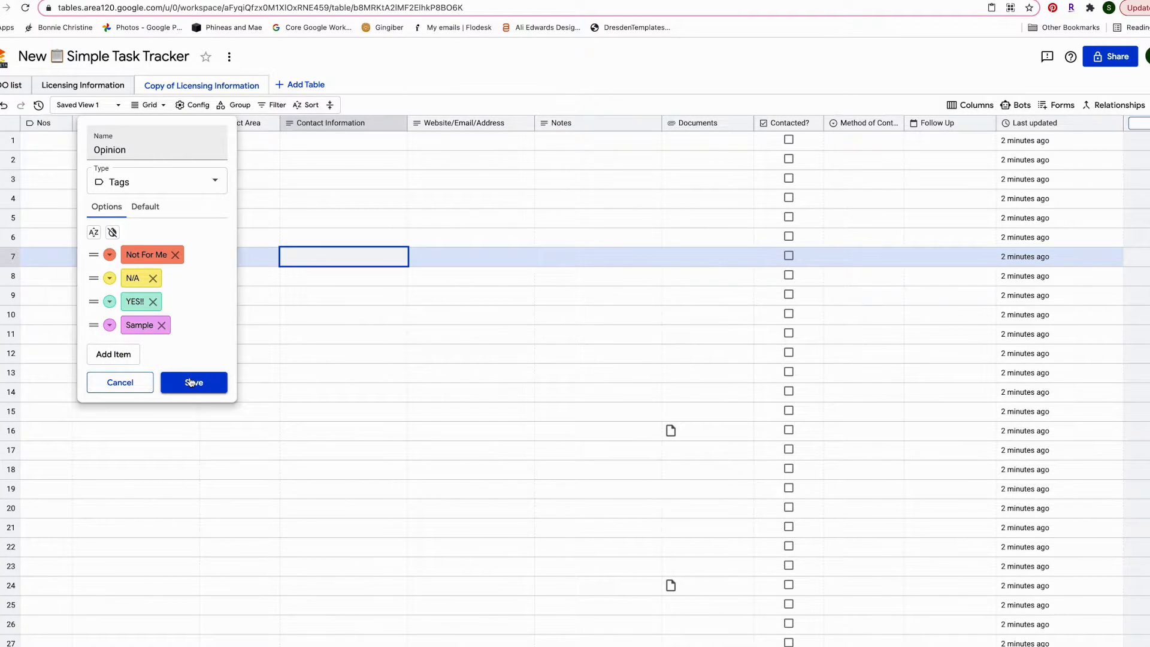
click(161, 325)
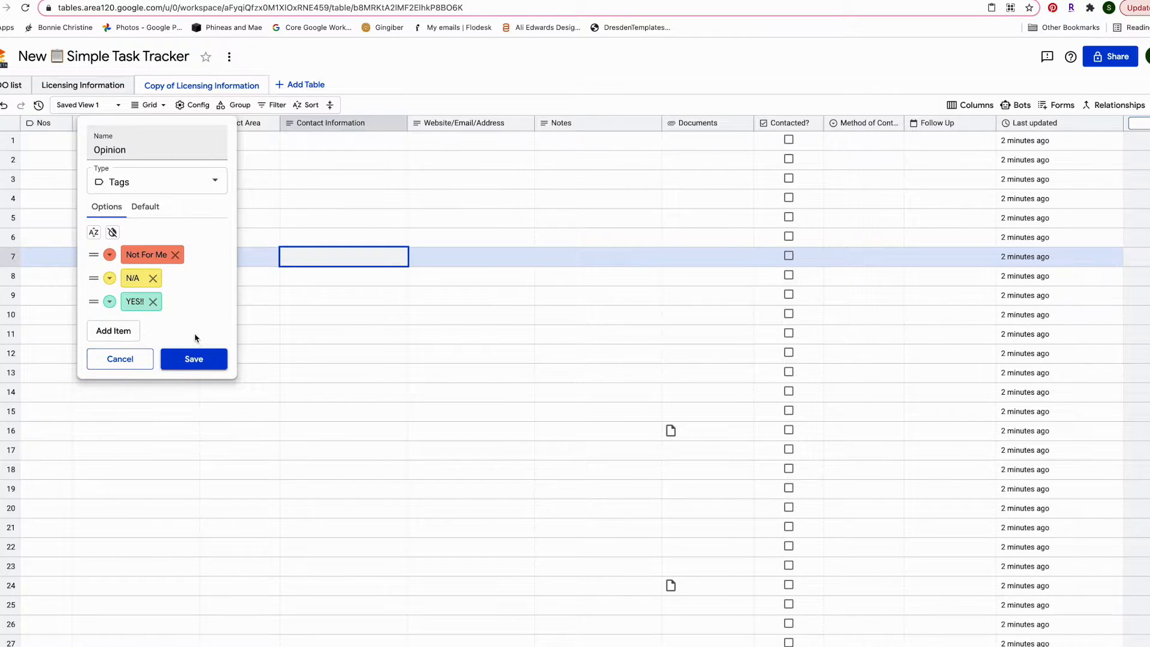
click(194, 359)
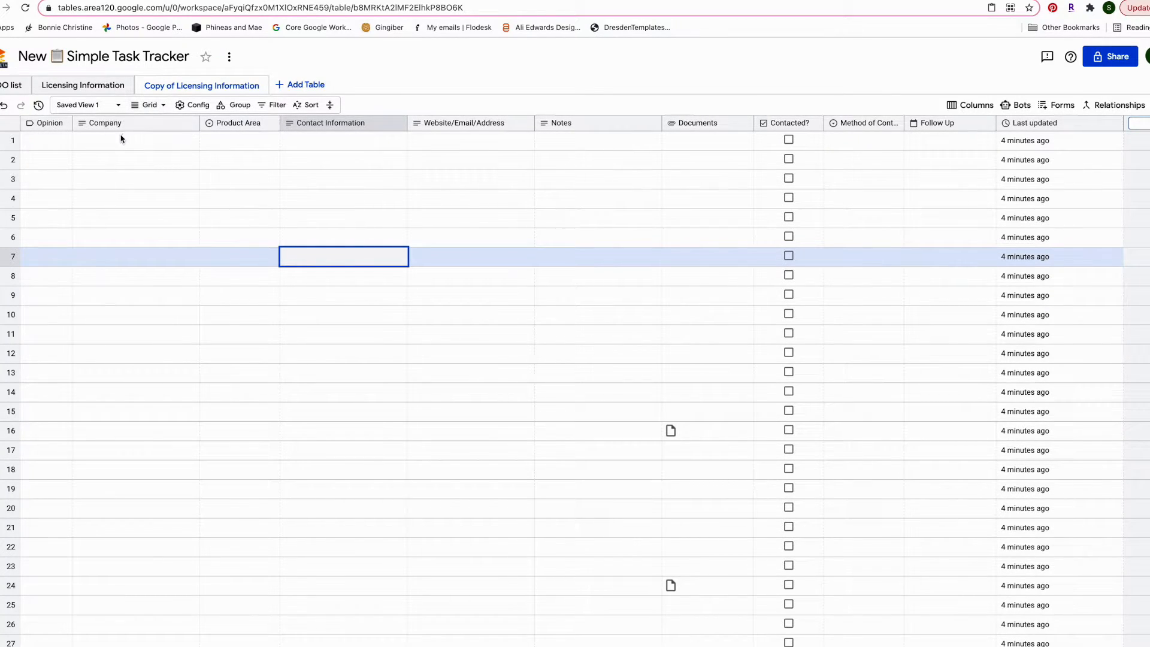
Select row 1's Product Area cell and browse its dropdown choices
click(79, 142)
click(232, 144)
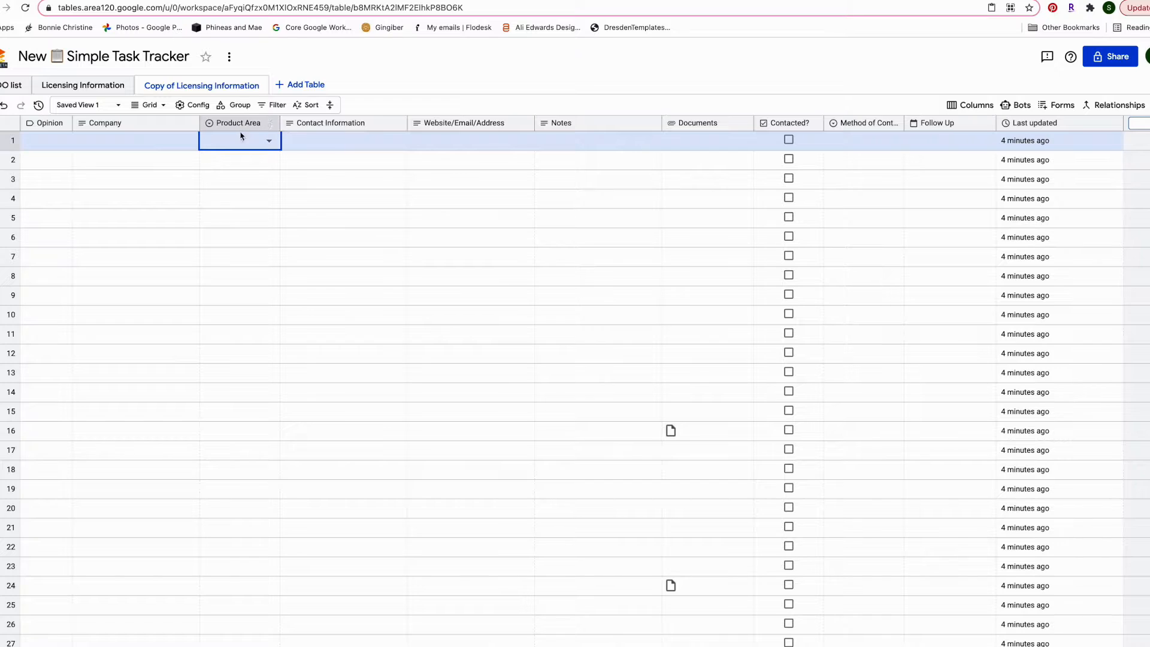
click(269, 142)
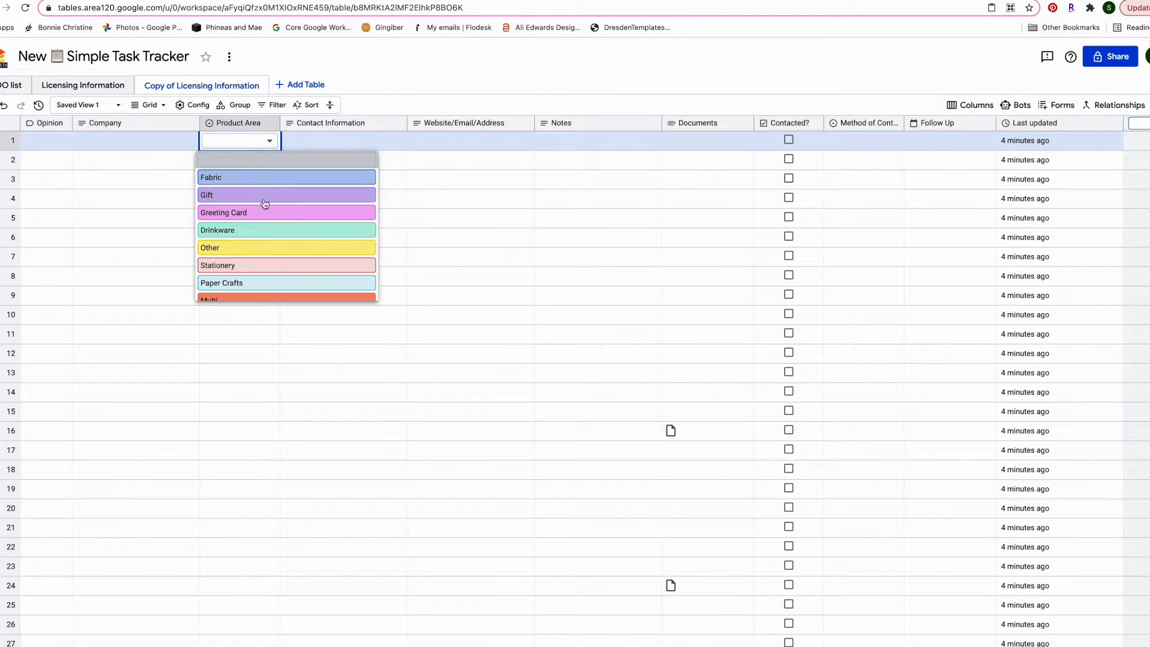
scroll(268, 226, down, 2)
scroll(268, 229, up, 2)
scroll(269, 228, up, 1)
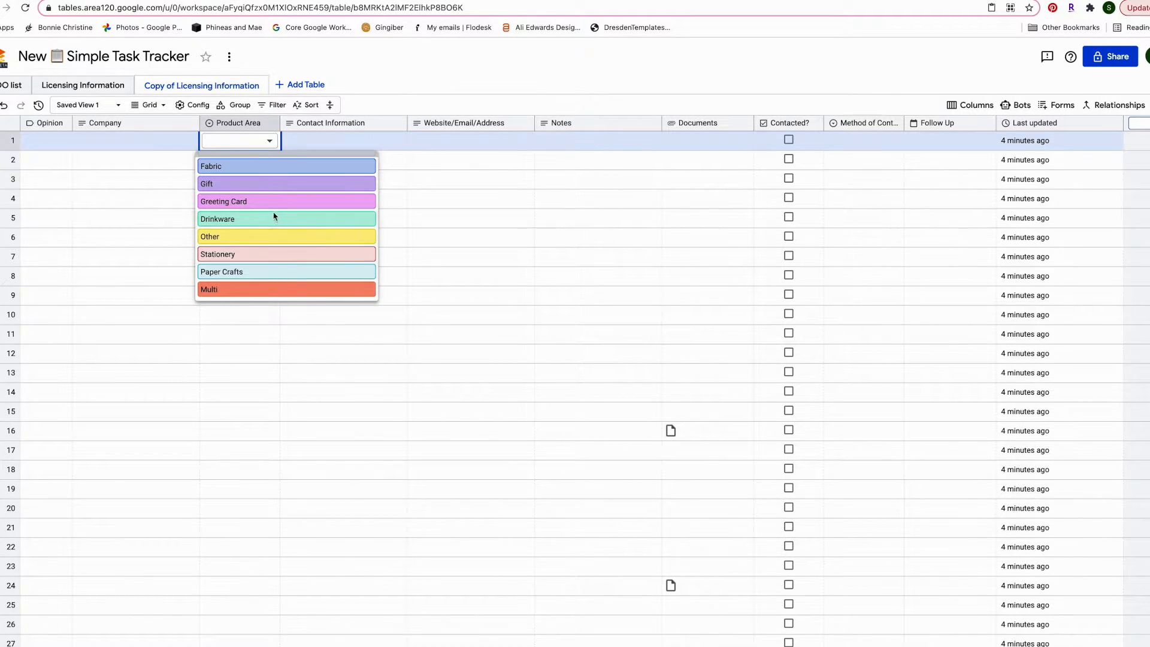
scroll(255, 242, down, 2)
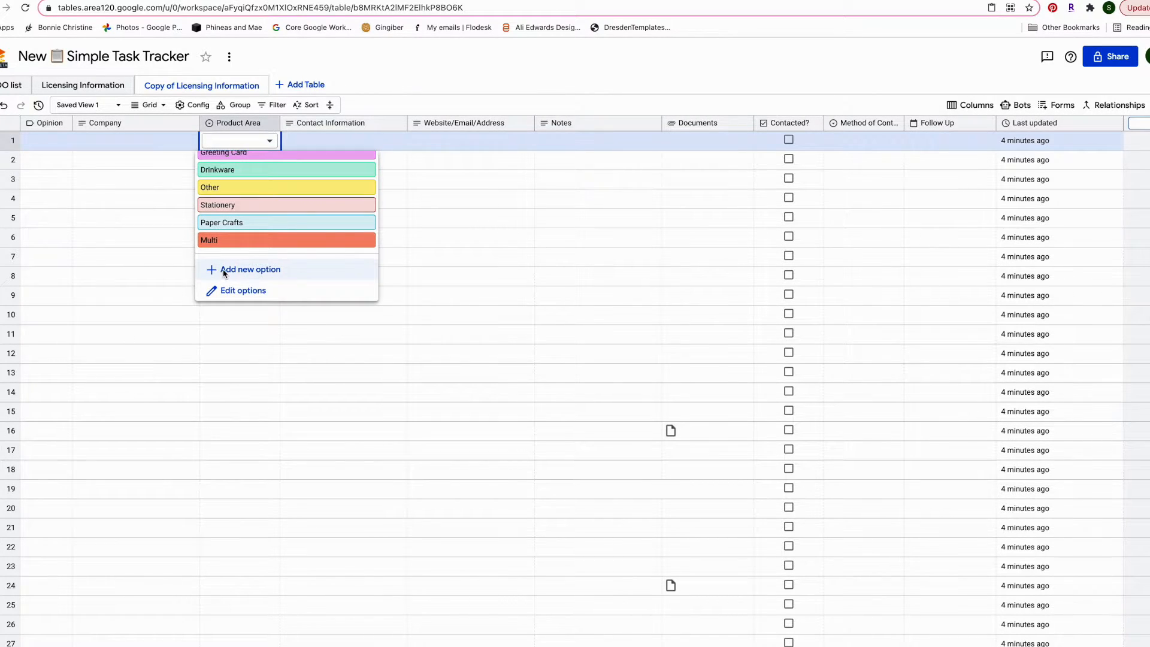
Create a grey Sample option and apply it to row 1's Product Area
click(250, 269)
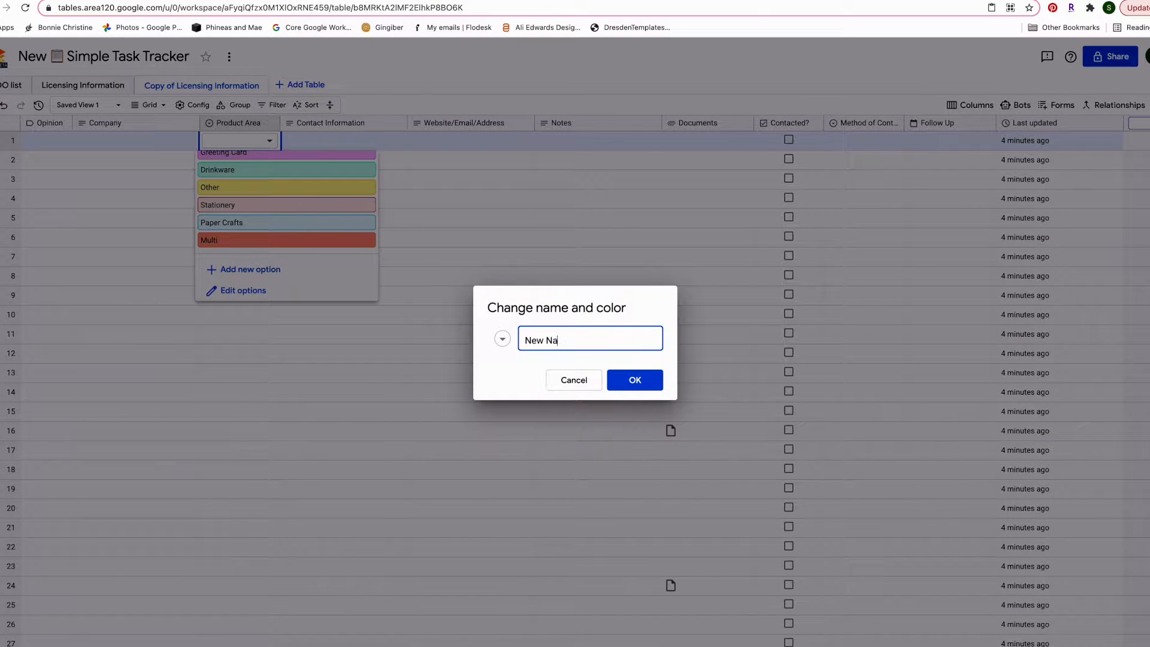
key(BackSpace)
key(BackSpace)
key(BackSpace)
key(BackSpace)
text(Samp)
click(502, 339)
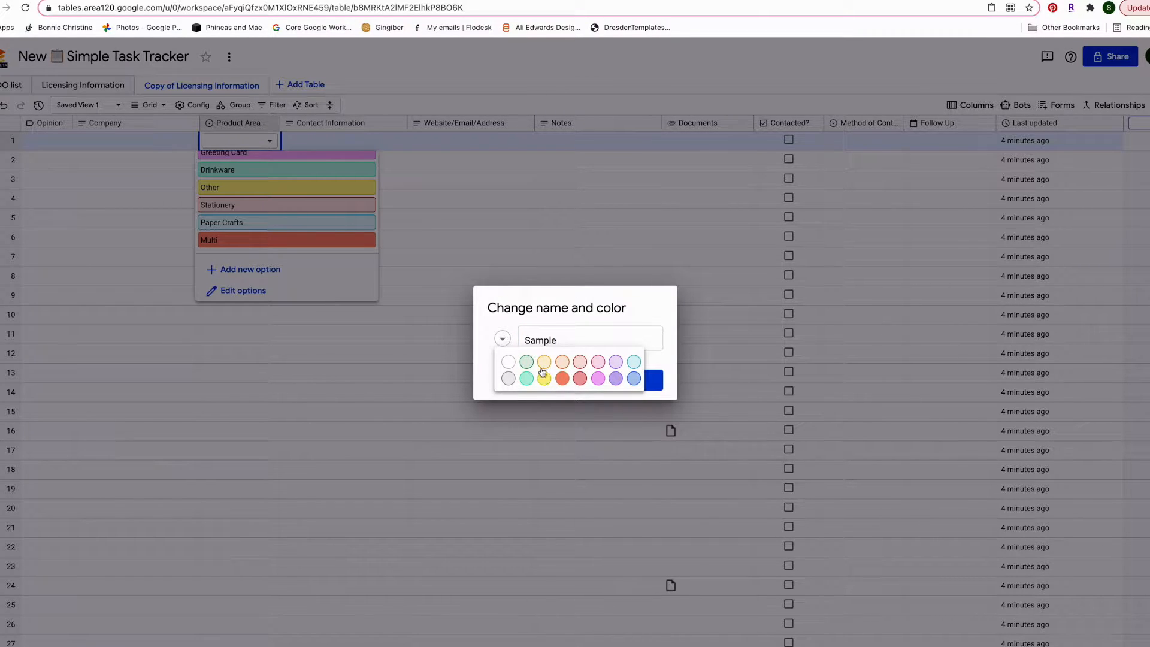
click(509, 379)
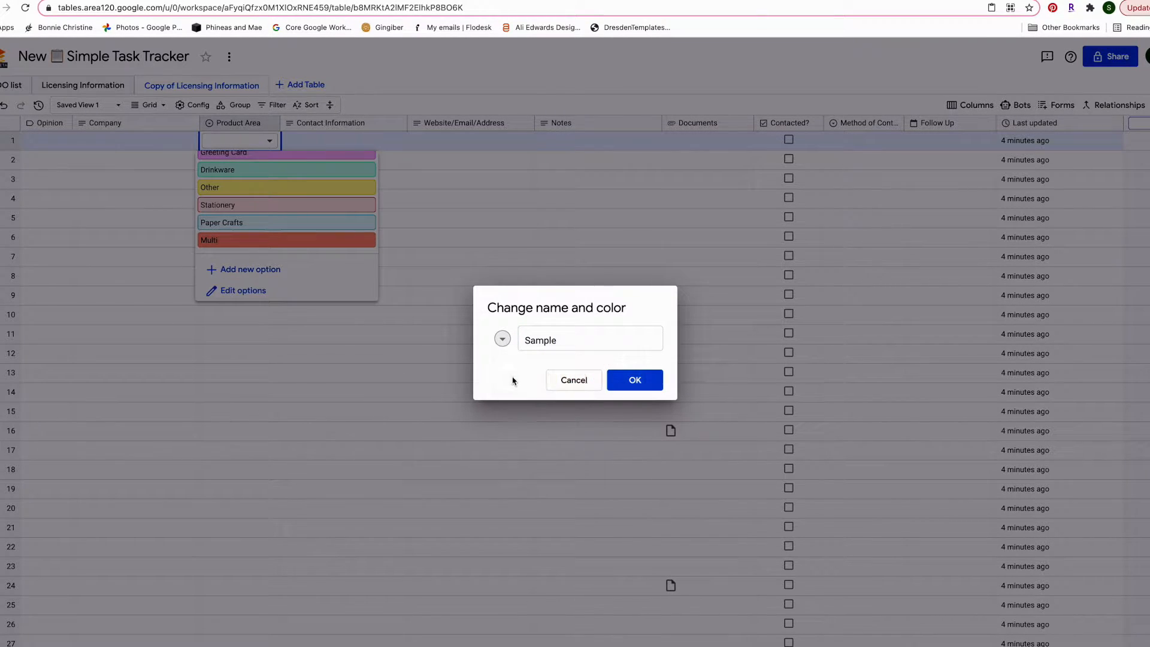
click(619, 380)
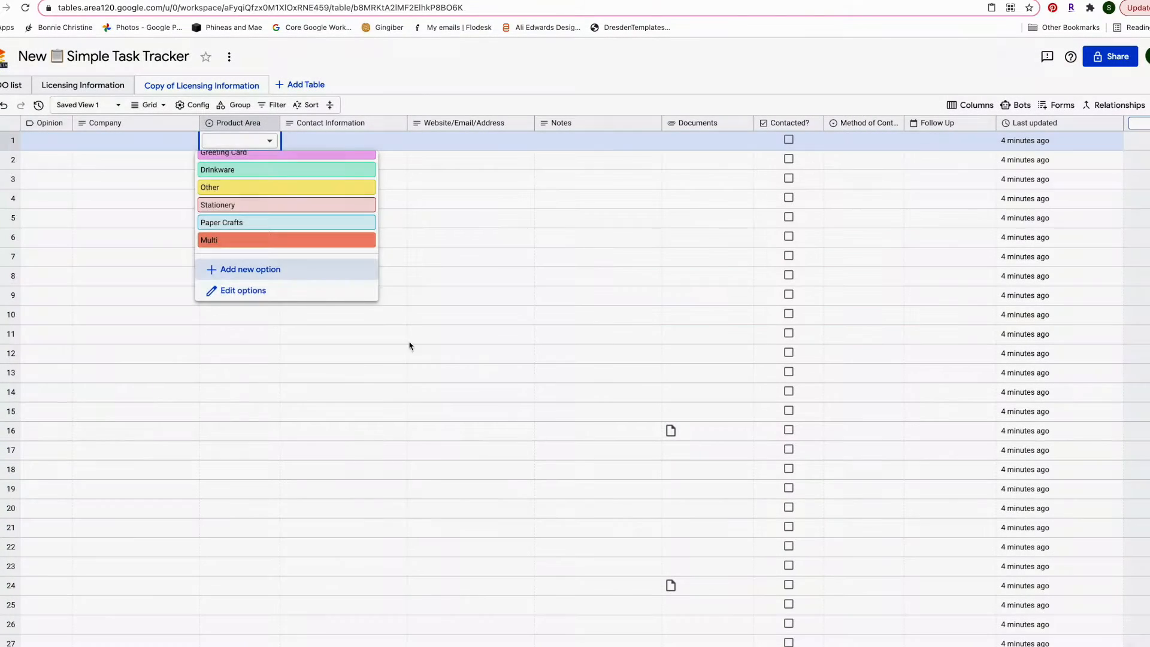
click(274, 143)
Delete the Sample option from Product Area and save the options
scroll(282, 258, down, 2)
click(272, 290)
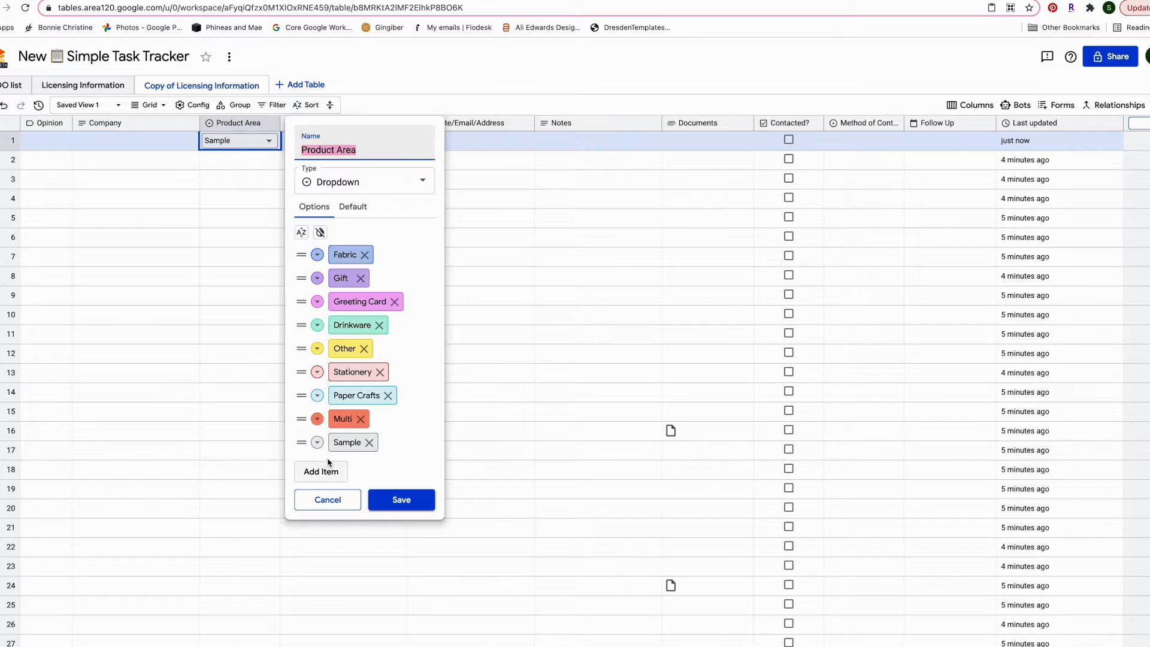
click(368, 442)
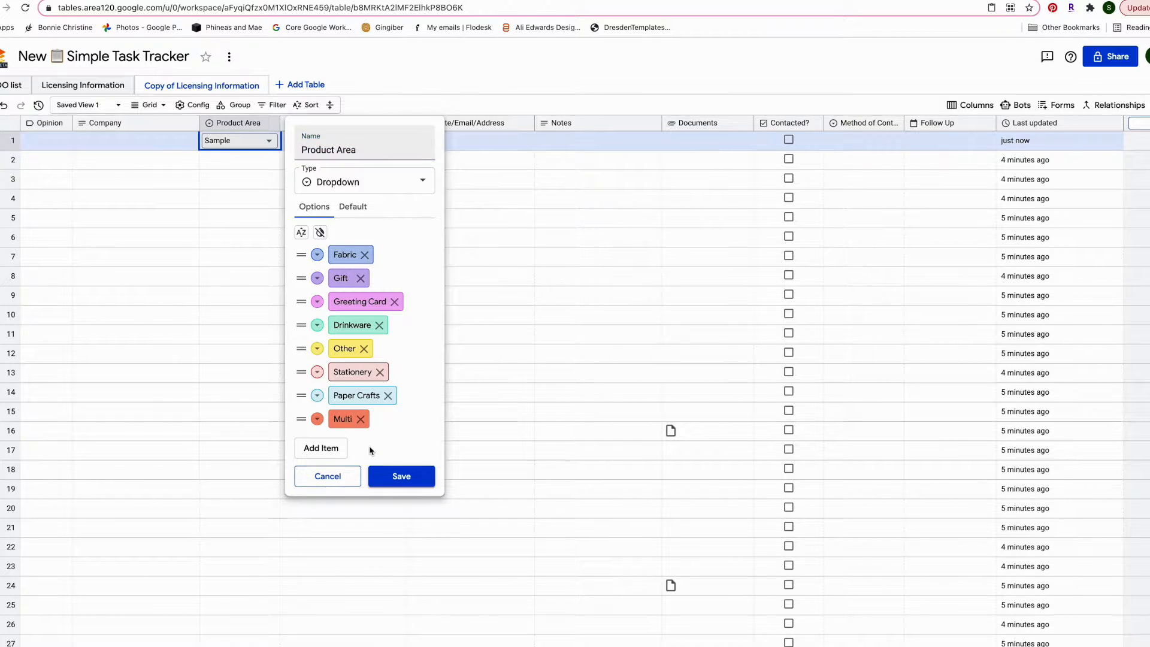
click(419, 477)
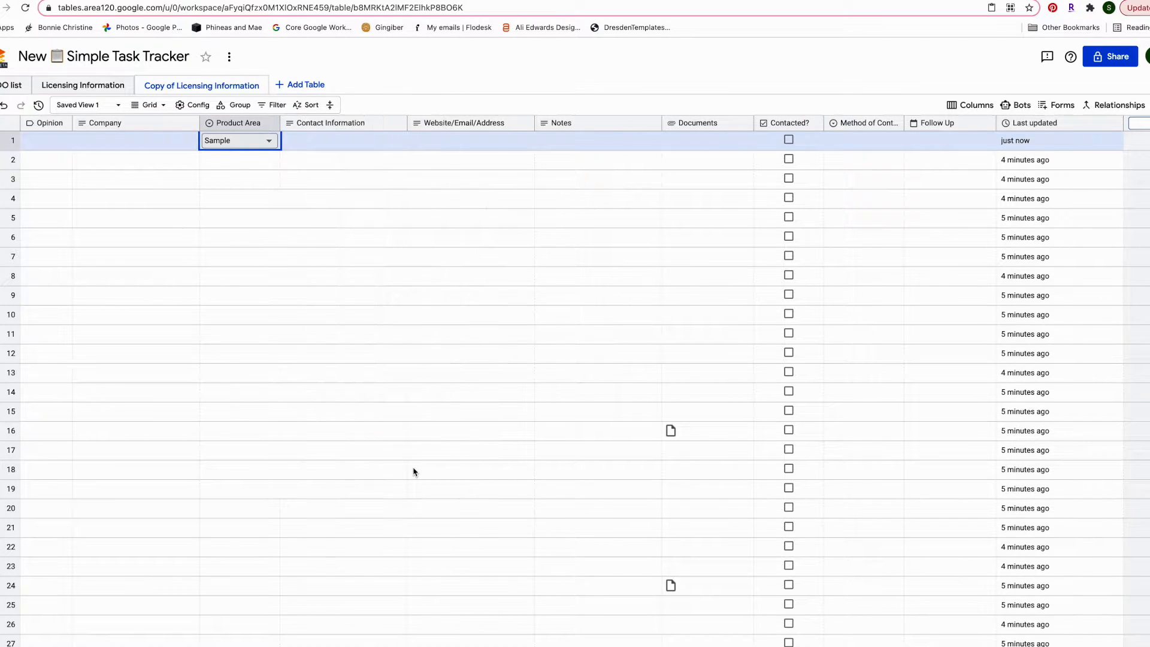
Review Product Area's column type choices and cancel without changes
click(273, 144)
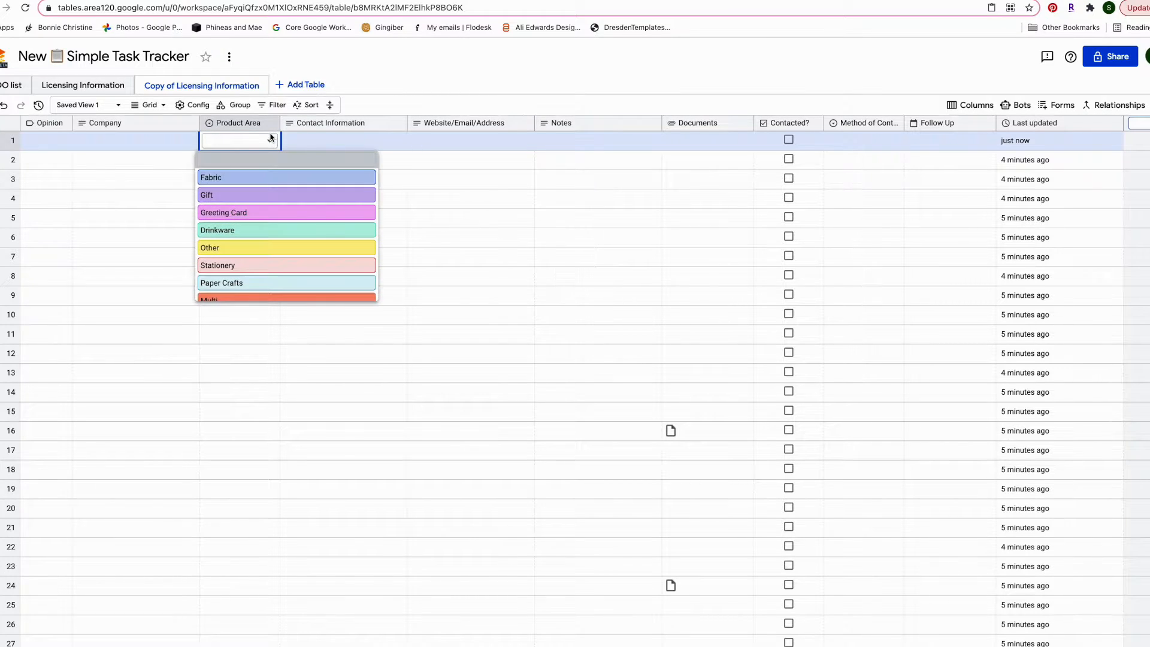
scroll(283, 208, down, 1)
scroll(283, 208, down, 1)
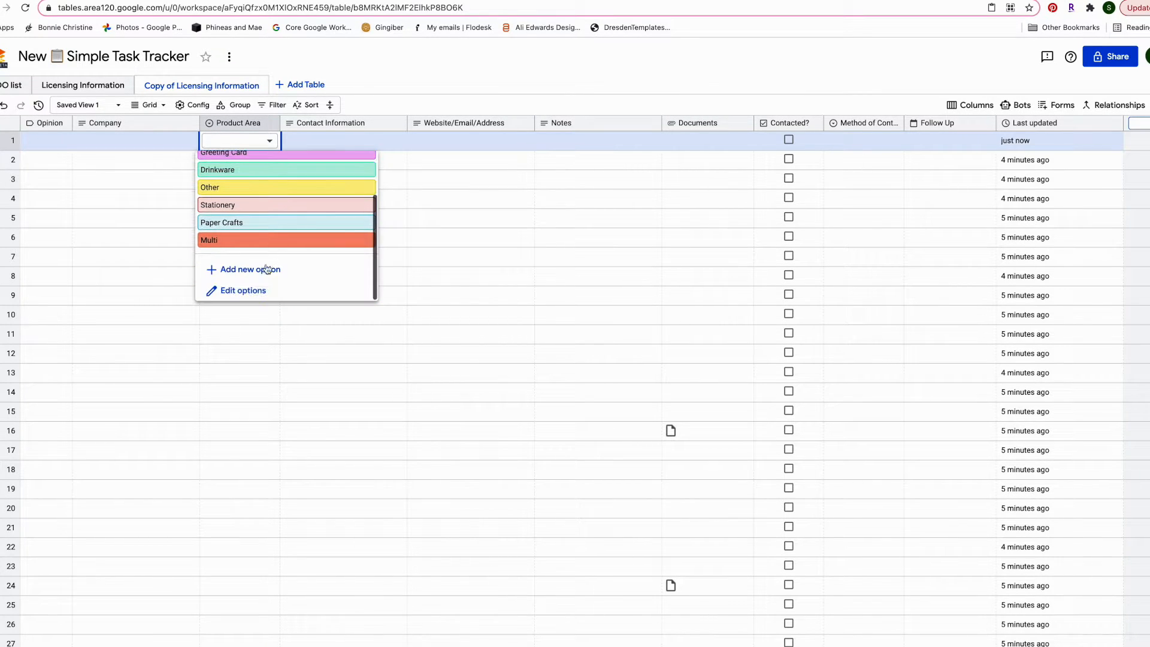
click(256, 298)
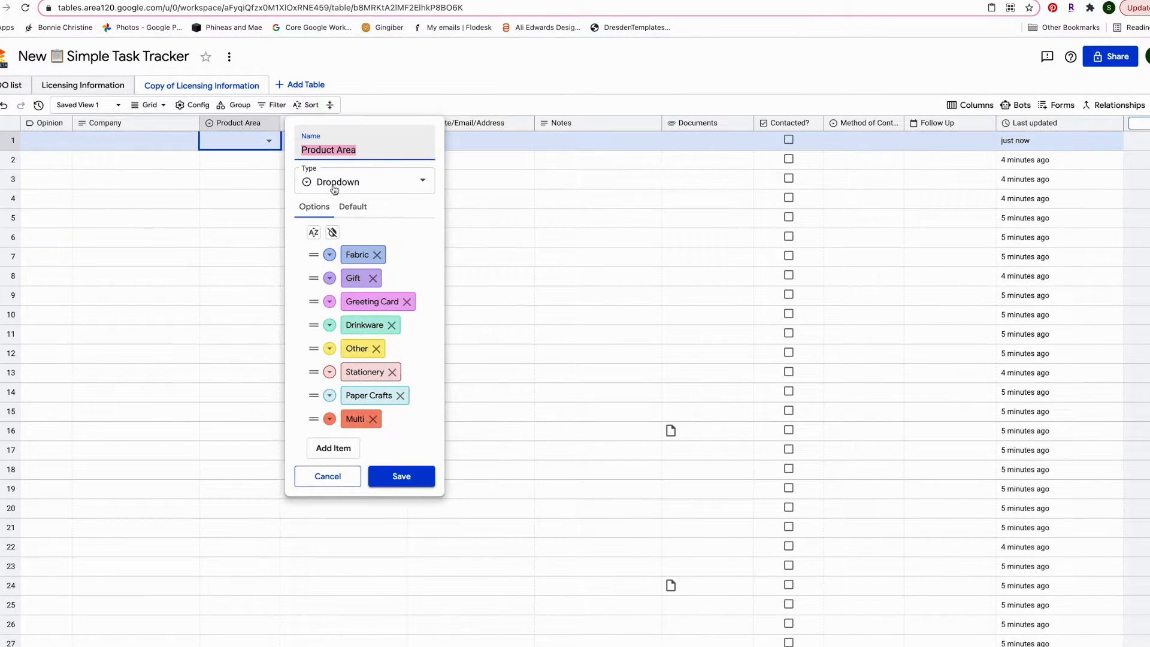
click(422, 184)
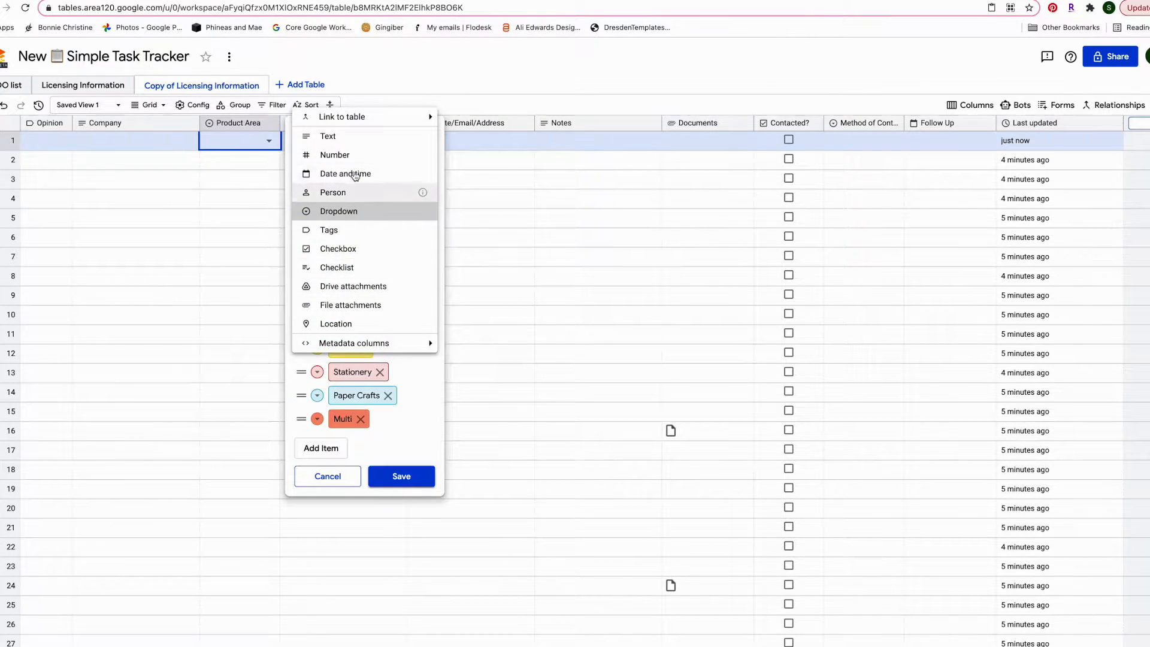
click(455, 352)
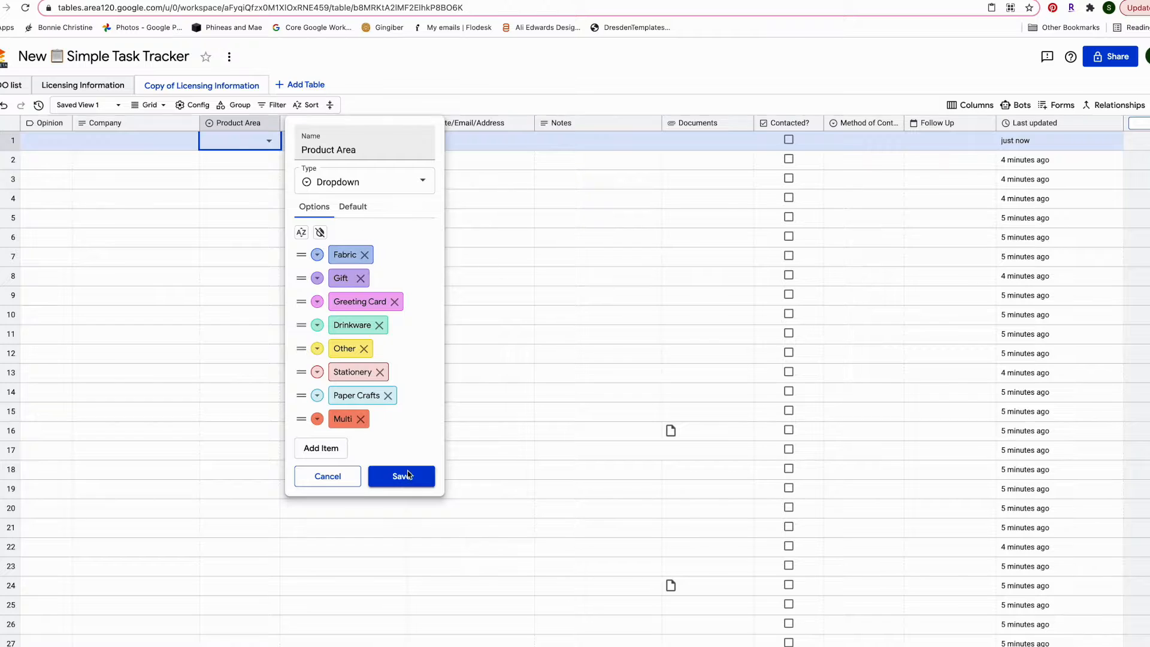
click(327, 476)
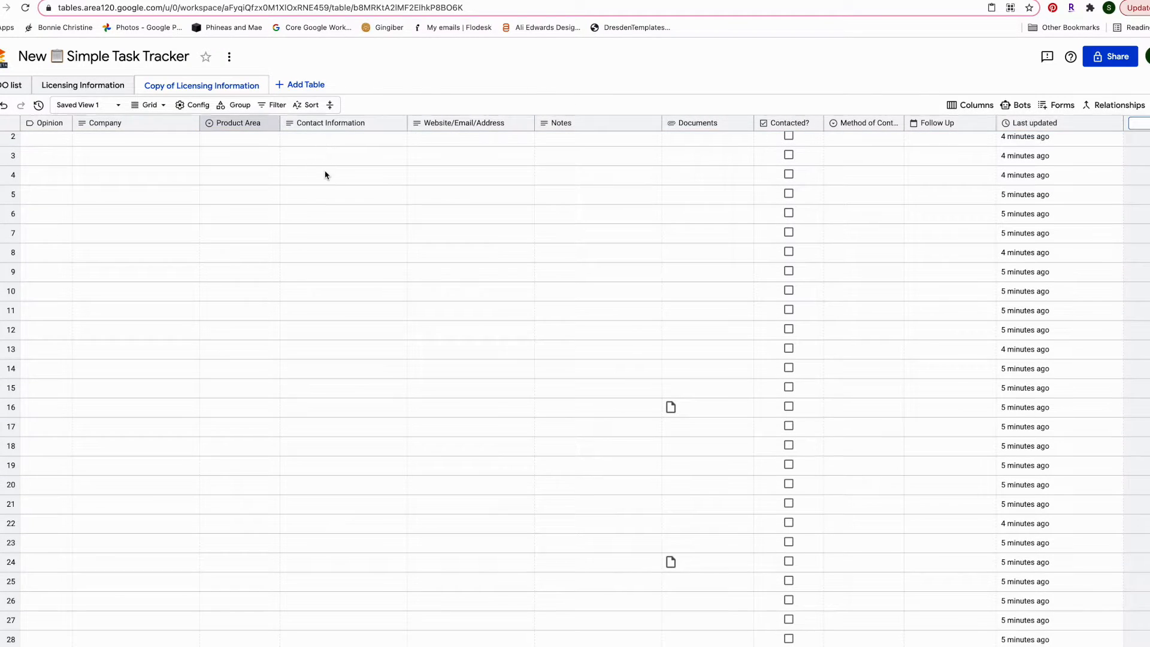
click(290, 139)
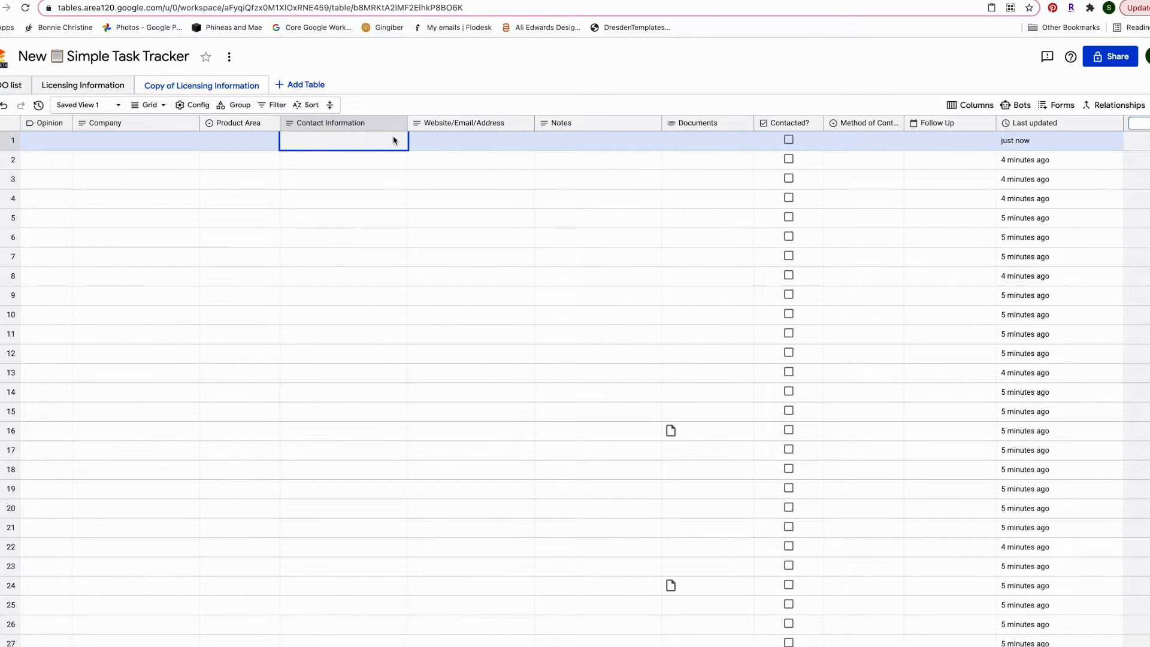
Rename the Contact Information column to Contact Person/Information
click(342, 128)
double_click(480, 150)
text(Person)
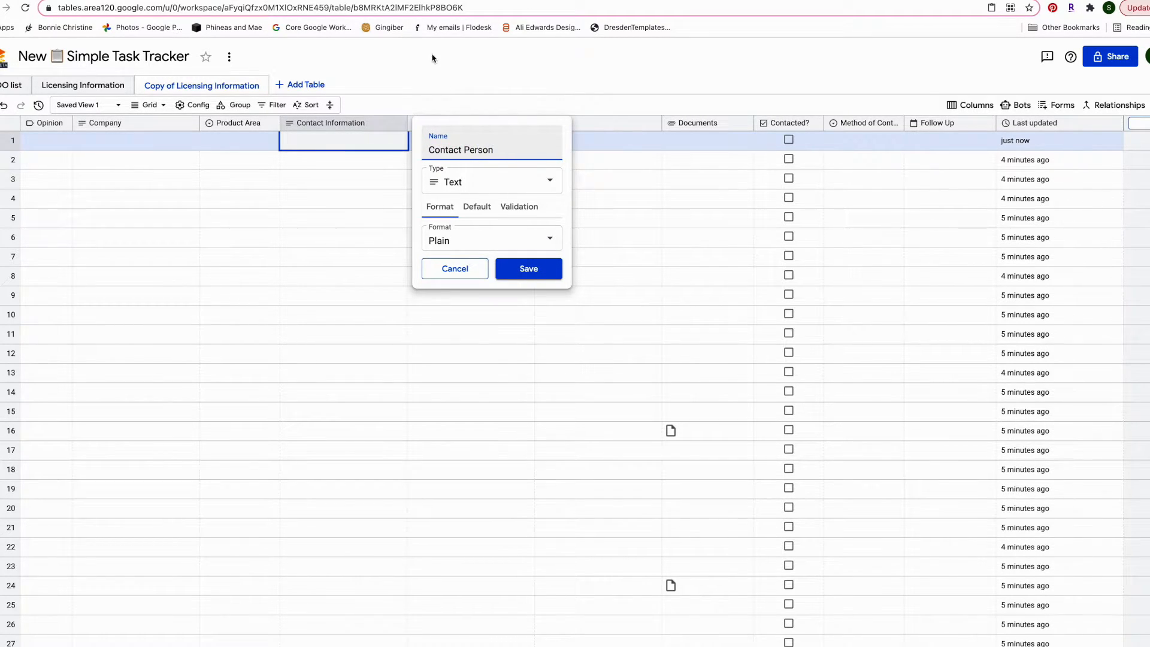
click(545, 279)
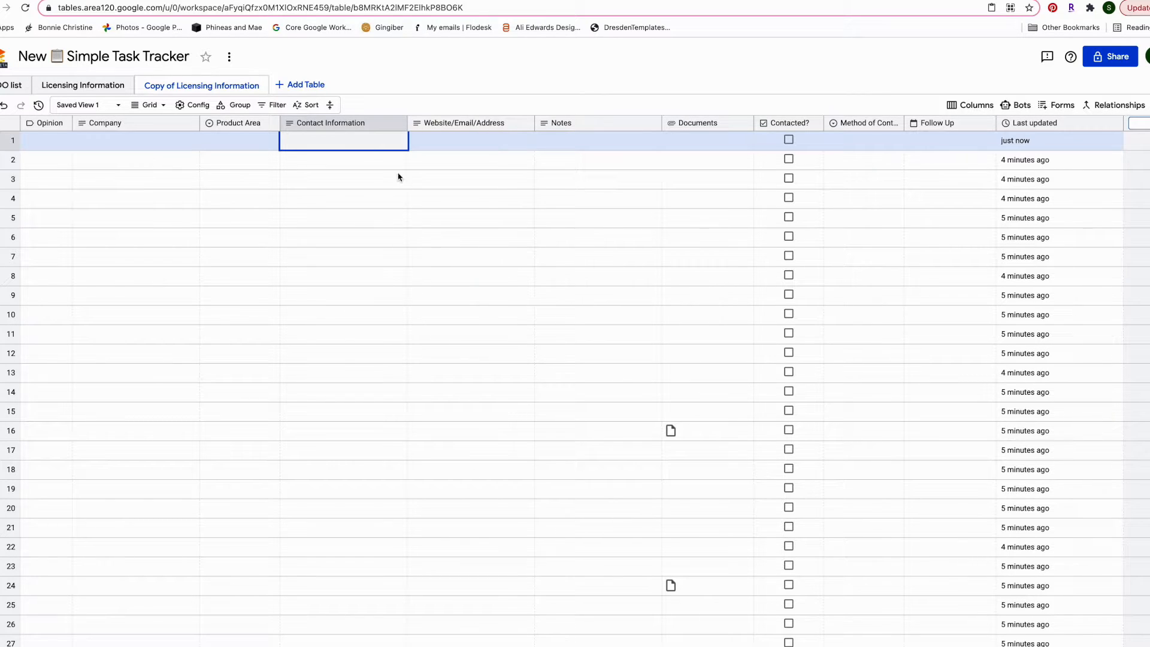
click(352, 124)
click(513, 149)
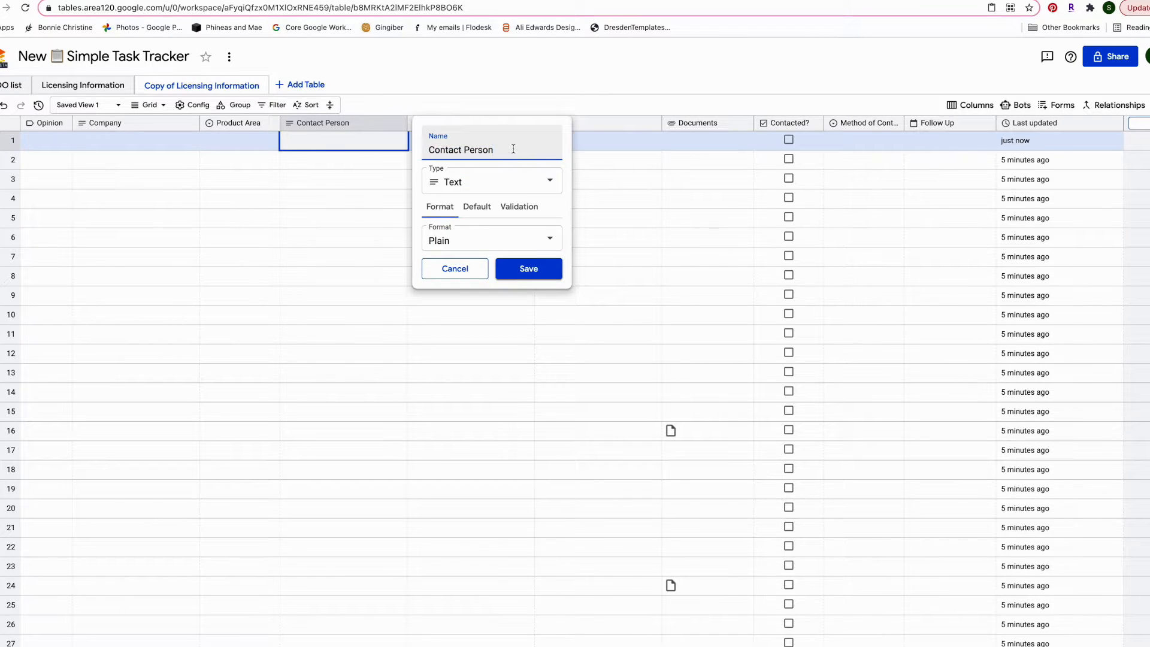
text(/Information)
click(527, 268)
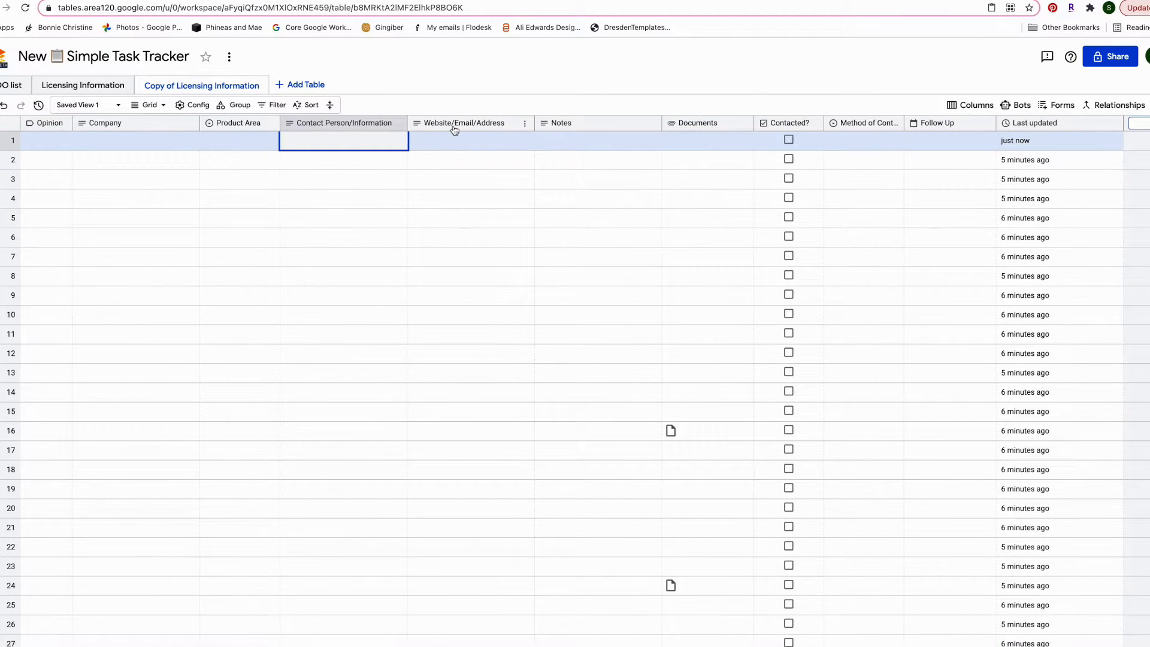
Change the Website/Email/Address column name to Email/Website/Address and save
click(471, 127)
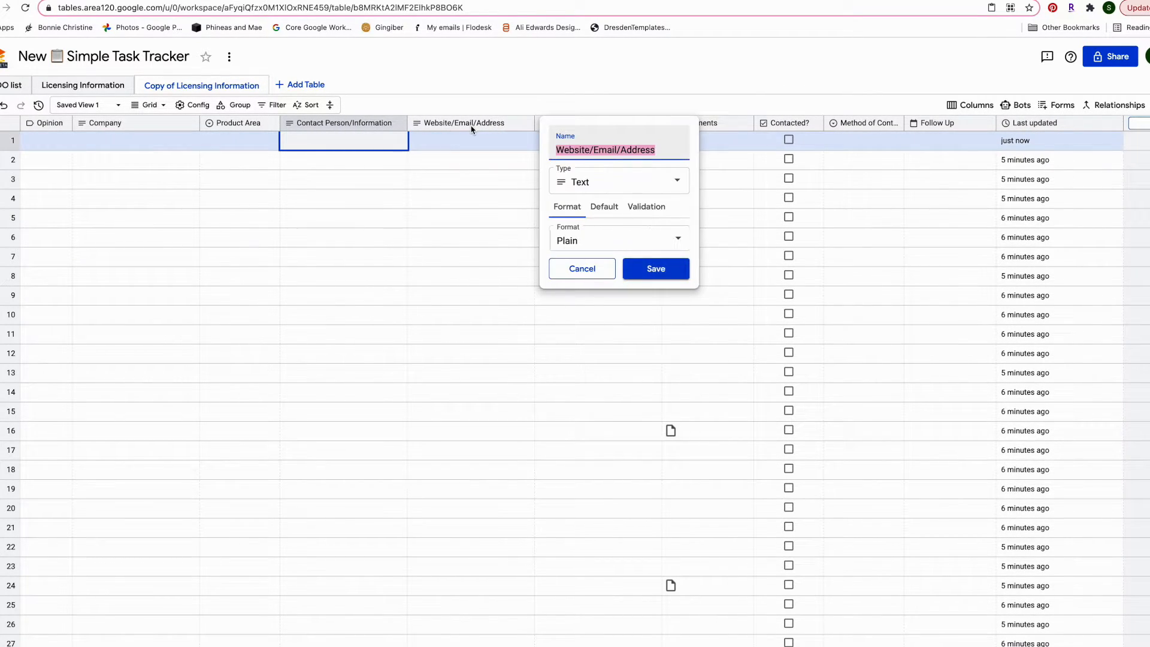
click(599, 276)
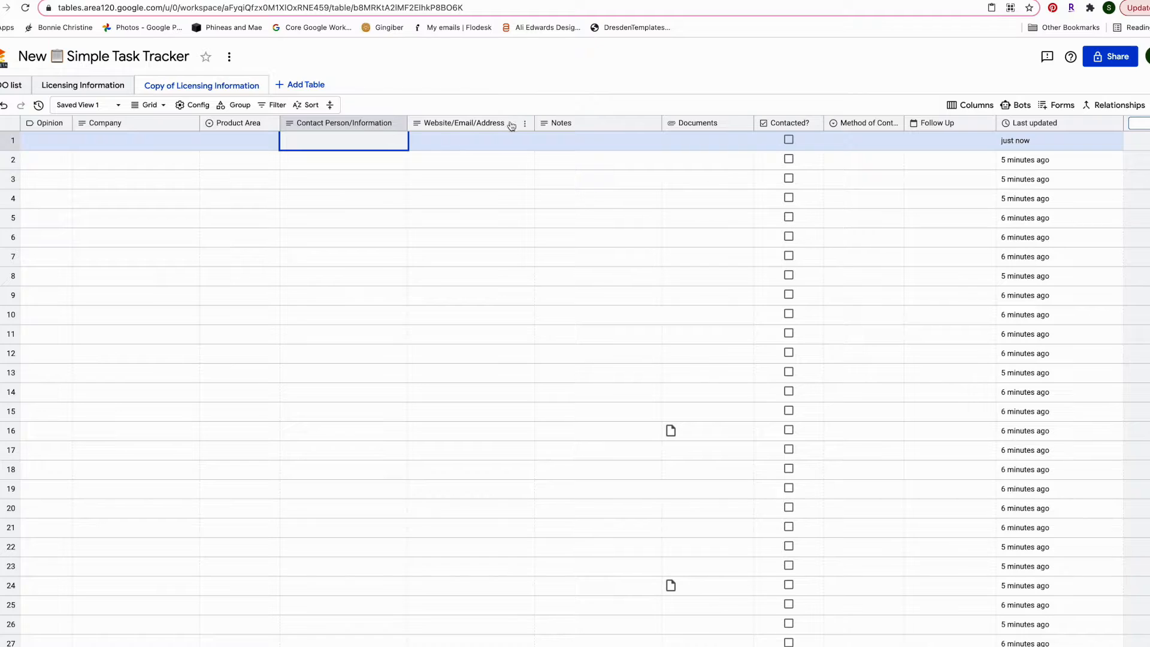
click(444, 125)
click(616, 149)
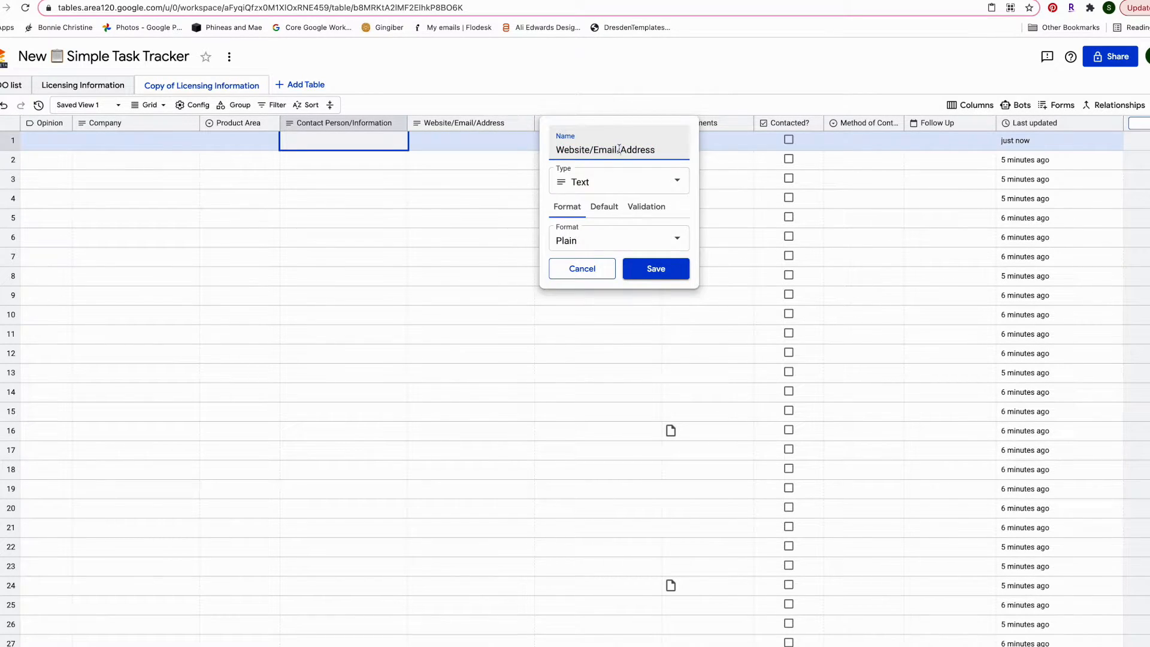
drag(618, 149, 507, 149)
text(WMa)
key(BackSpace)
key(BackSpace)
key(BackSpace)
text(Email/Website/)
key(BackSpace)
text(/)
click(670, 269)
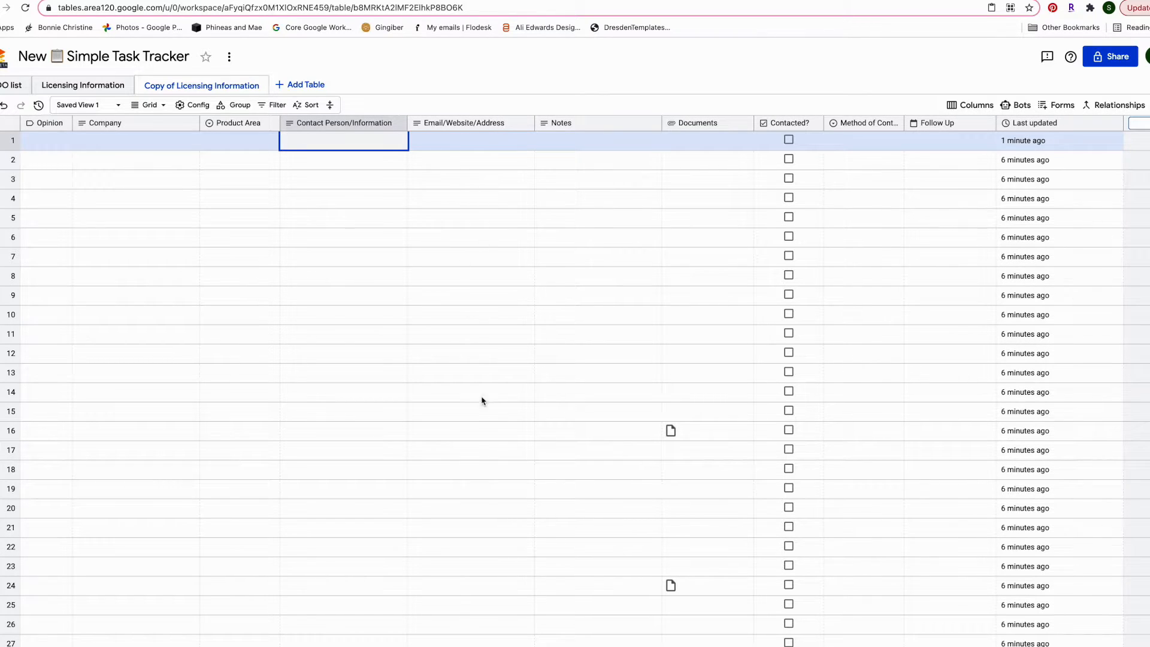
click(484, 143)
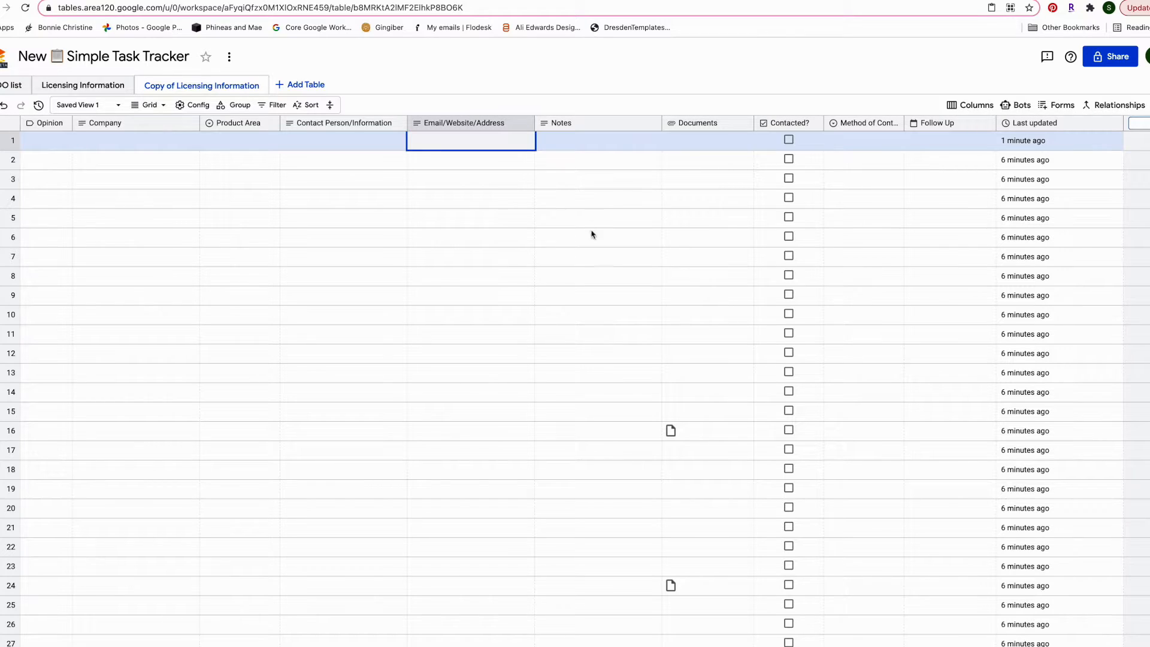
scroll(617, 181, right, 1)
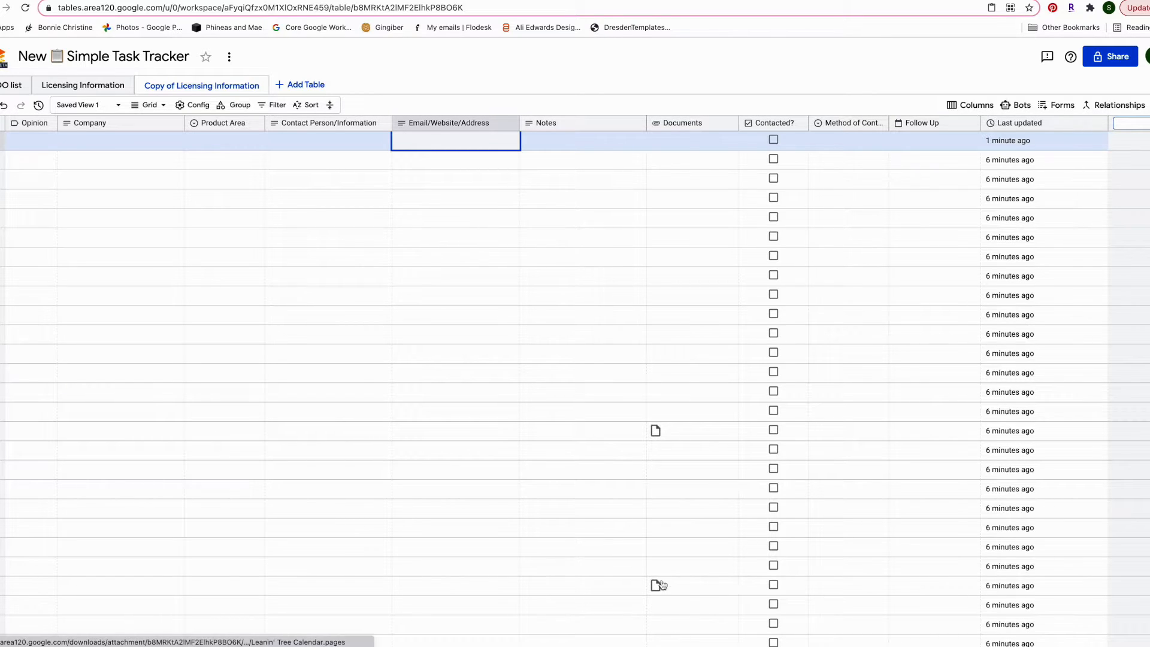
click(712, 238)
click(690, 182)
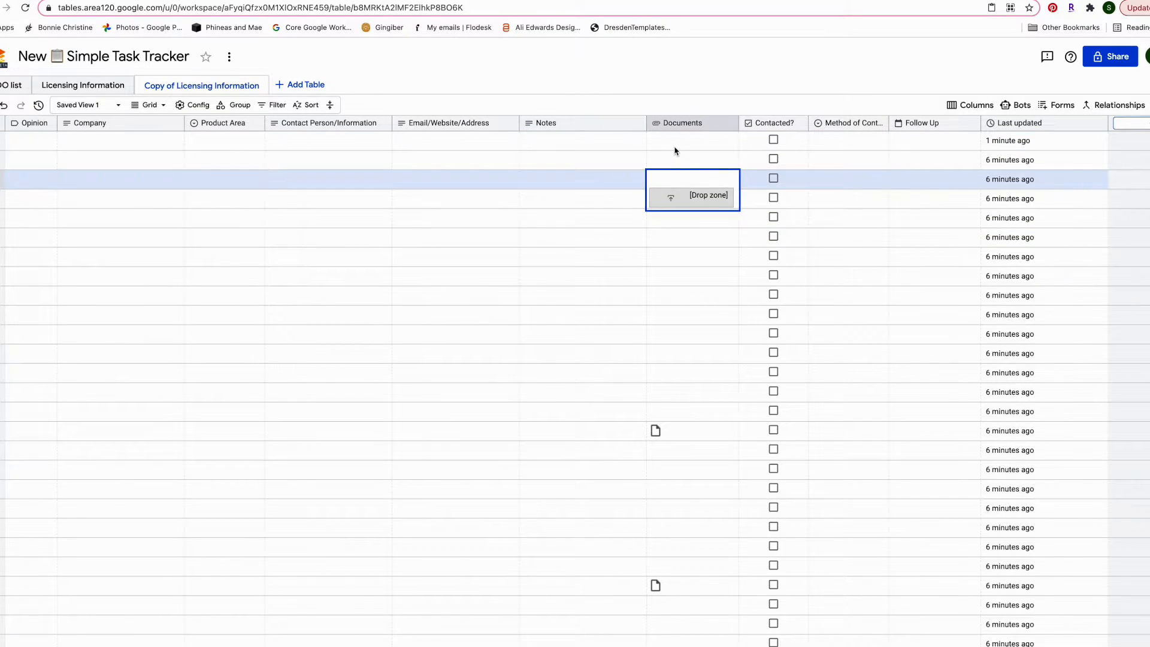
click(676, 147)
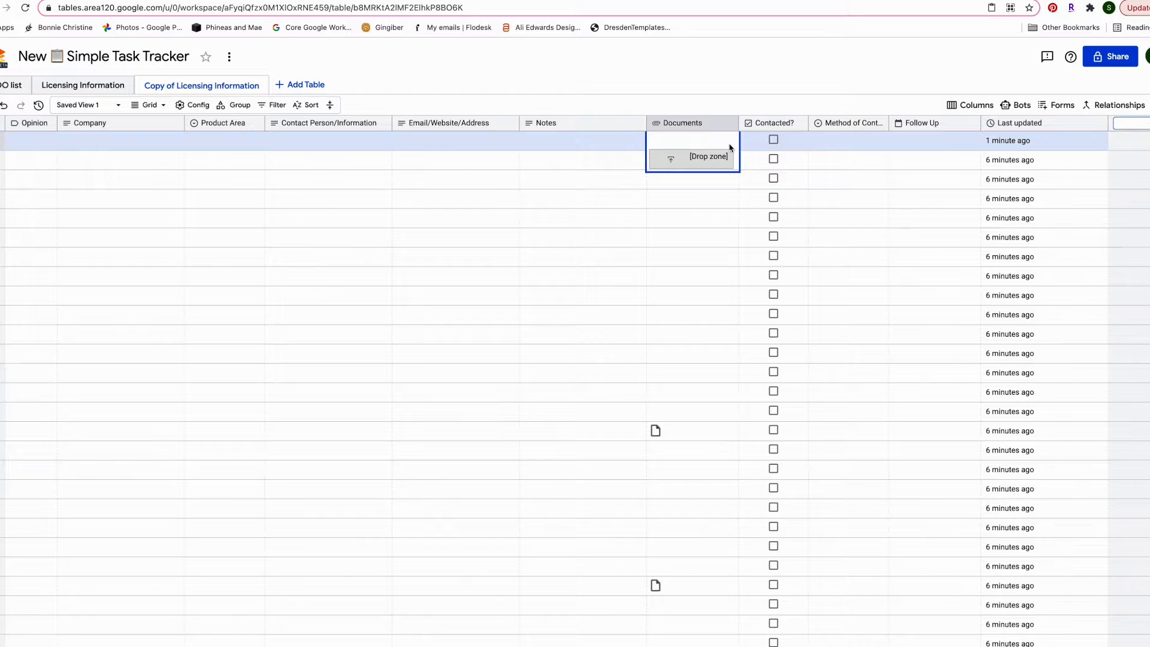
scroll(729, 155, down, 1)
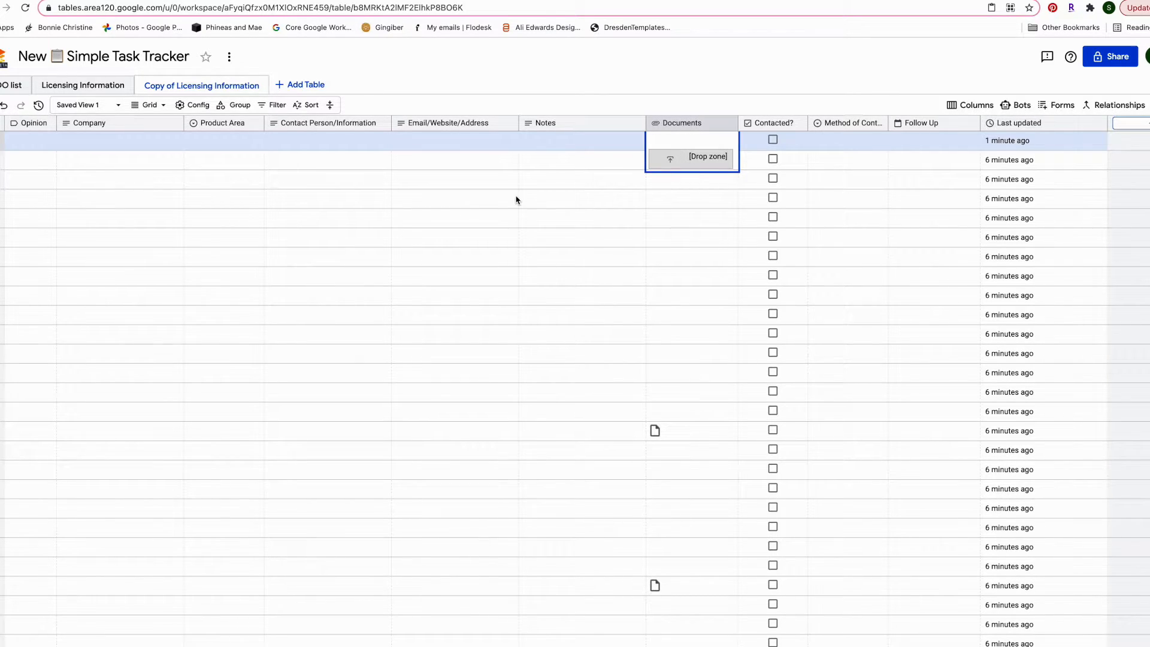
click(698, 465)
scroll(598, 434, left, 1)
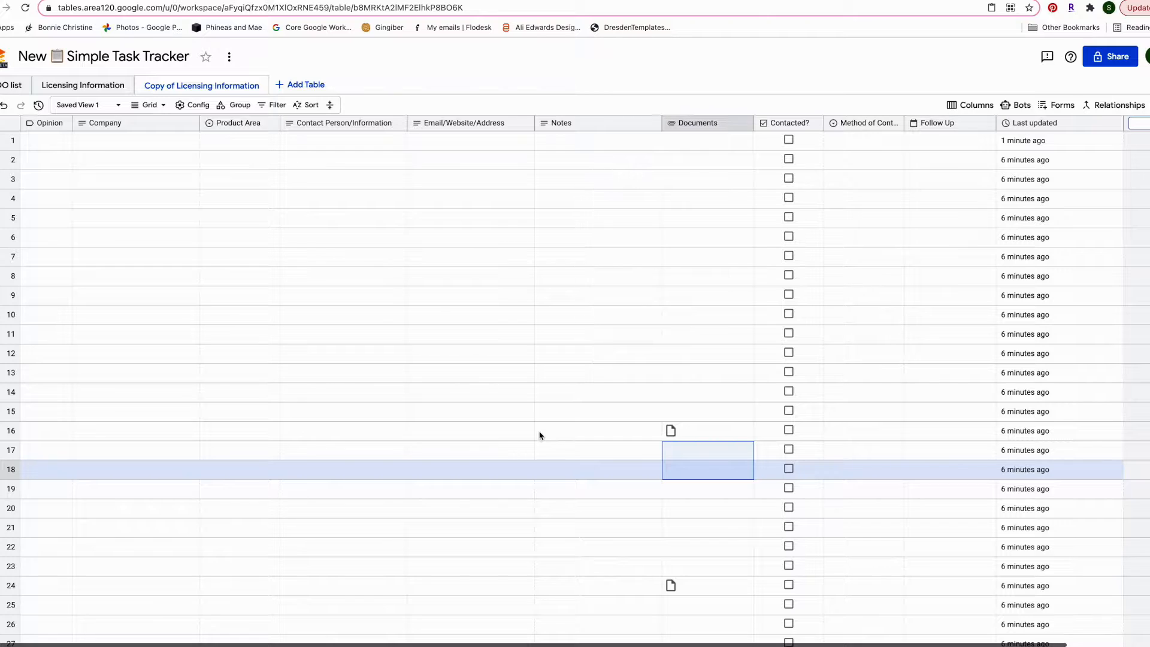
scroll(416, 428, right, 2)
scroll(426, 429, left, 2)
click(680, 434)
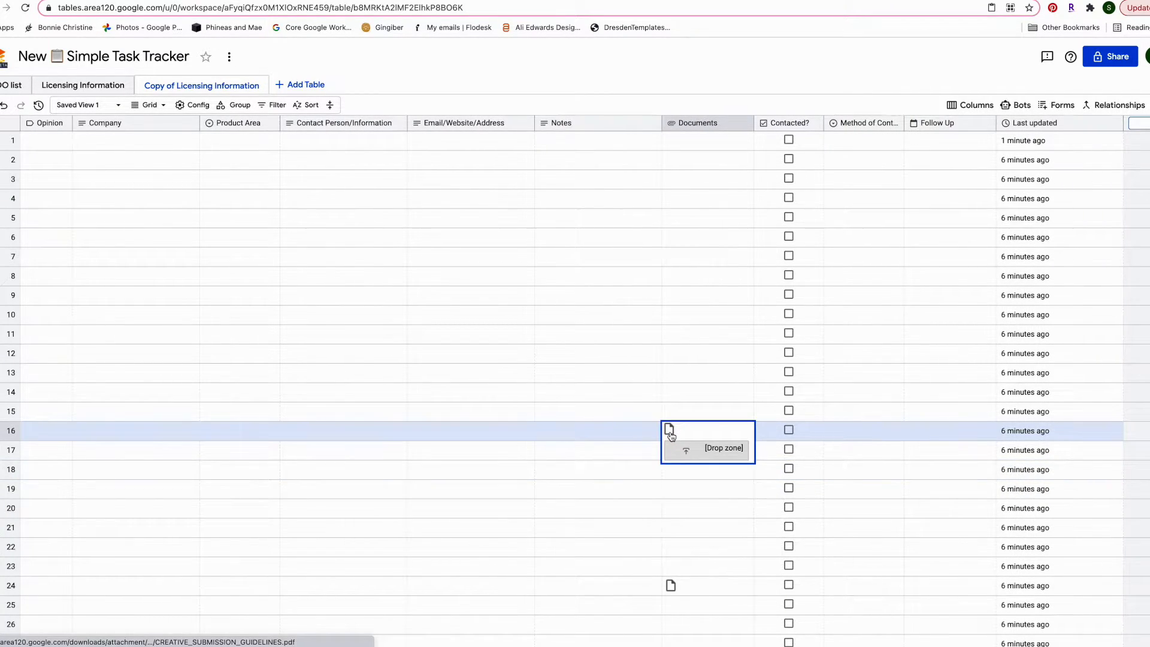
click(669, 431)
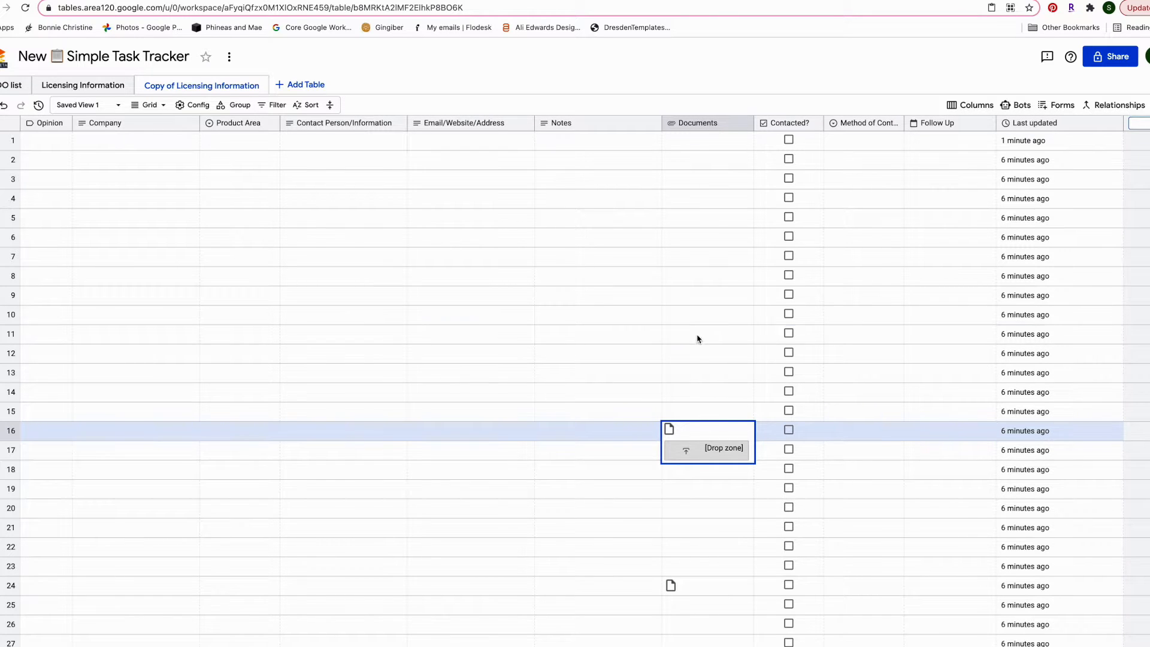
click(698, 340)
click(709, 168)
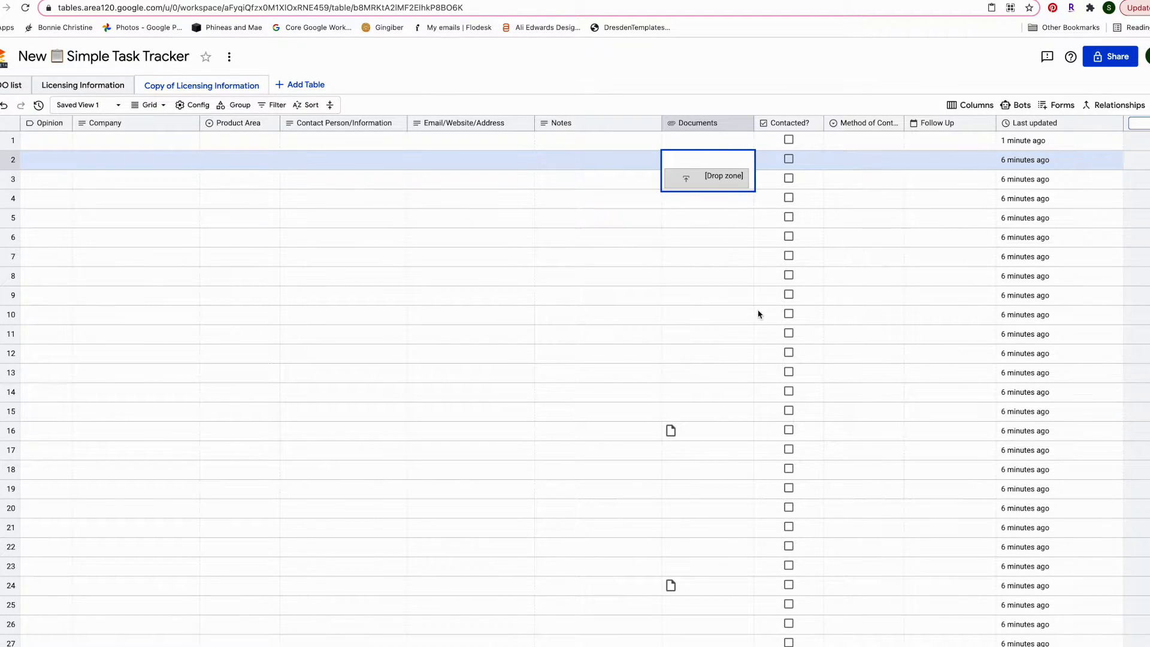
scroll(757, 313, down, 7)
scroll(757, 313, up, 7)
click(789, 140)
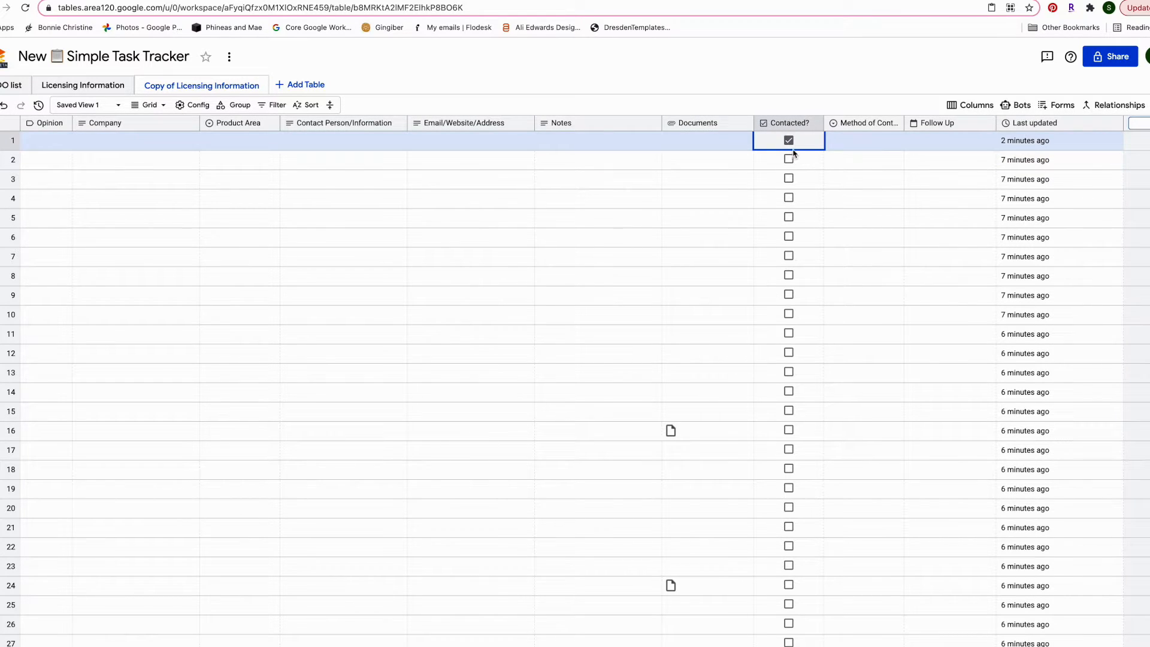
click(788, 141)
click(788, 159)
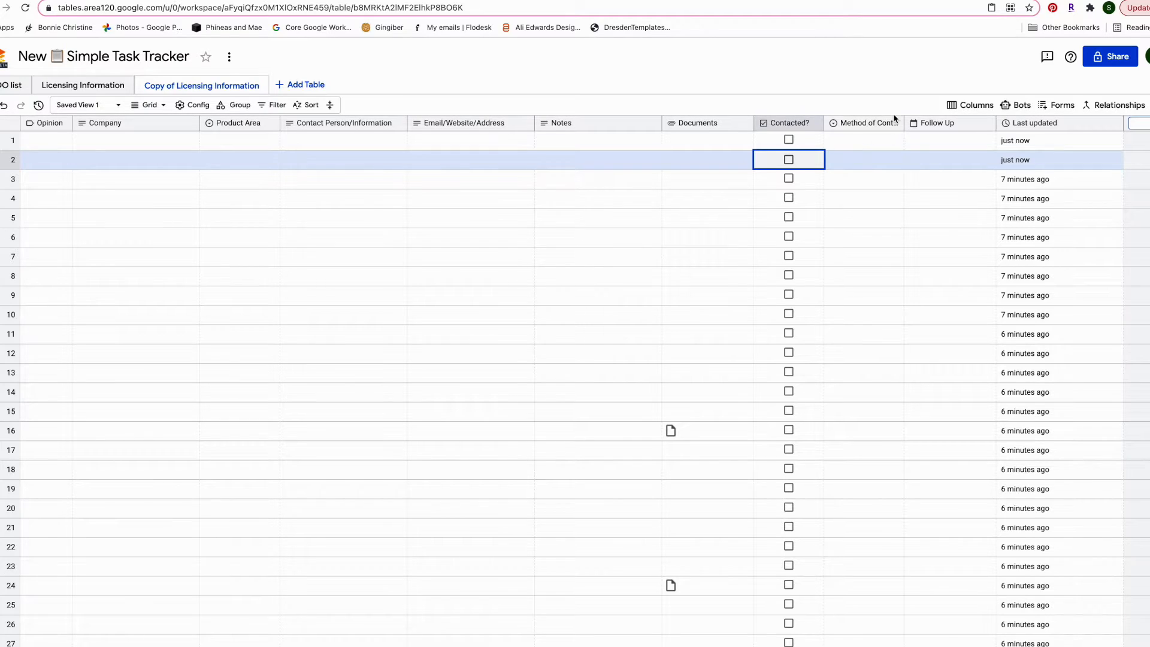
click(893, 143)
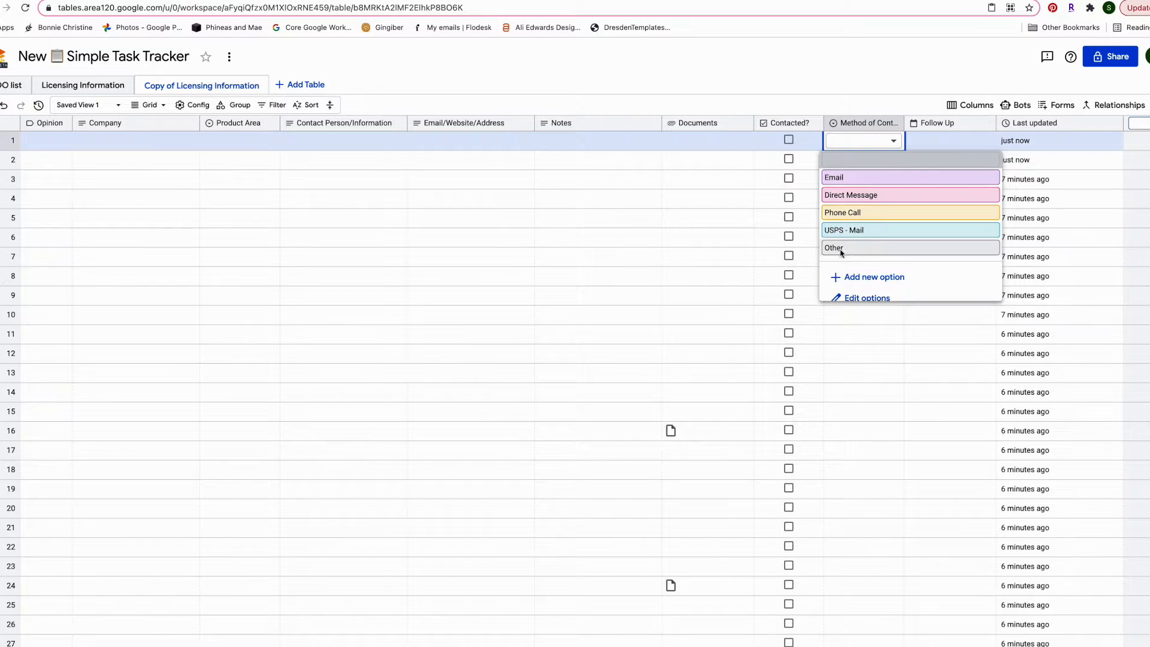
click(710, 227)
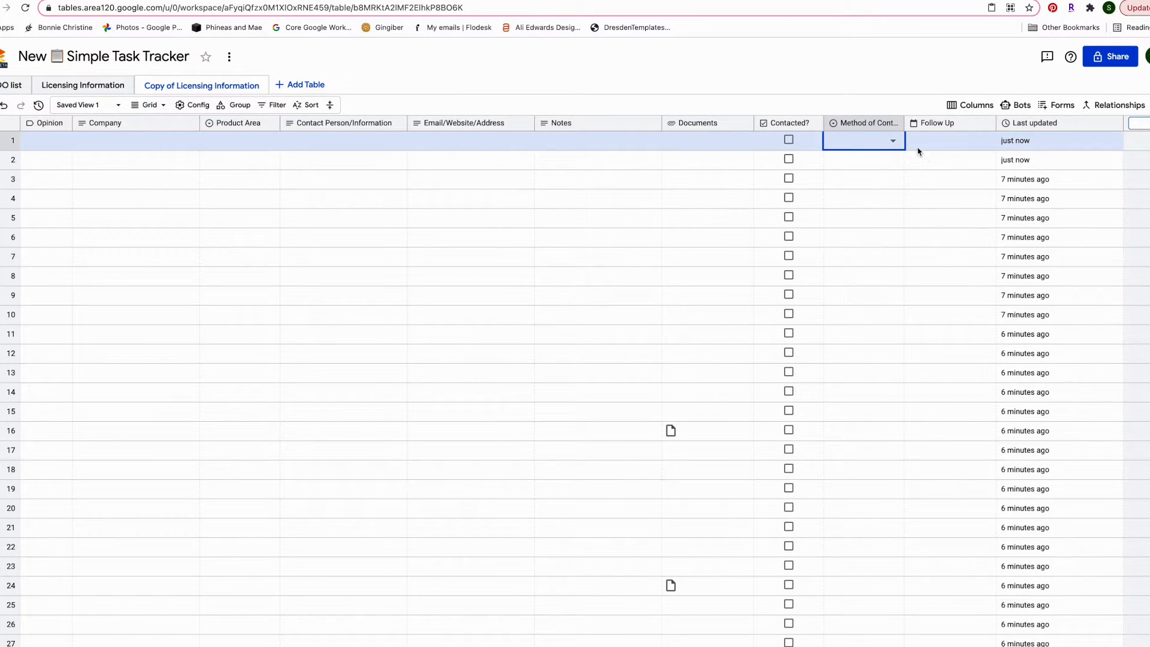
click(985, 142)
click(986, 141)
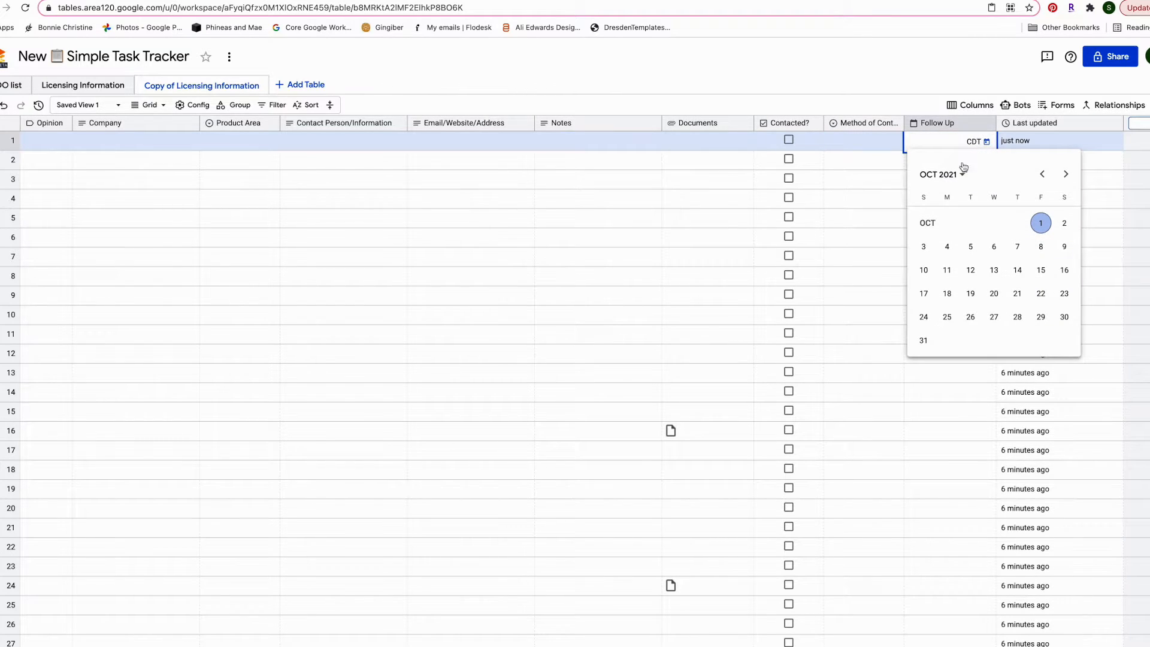
click(1016, 292)
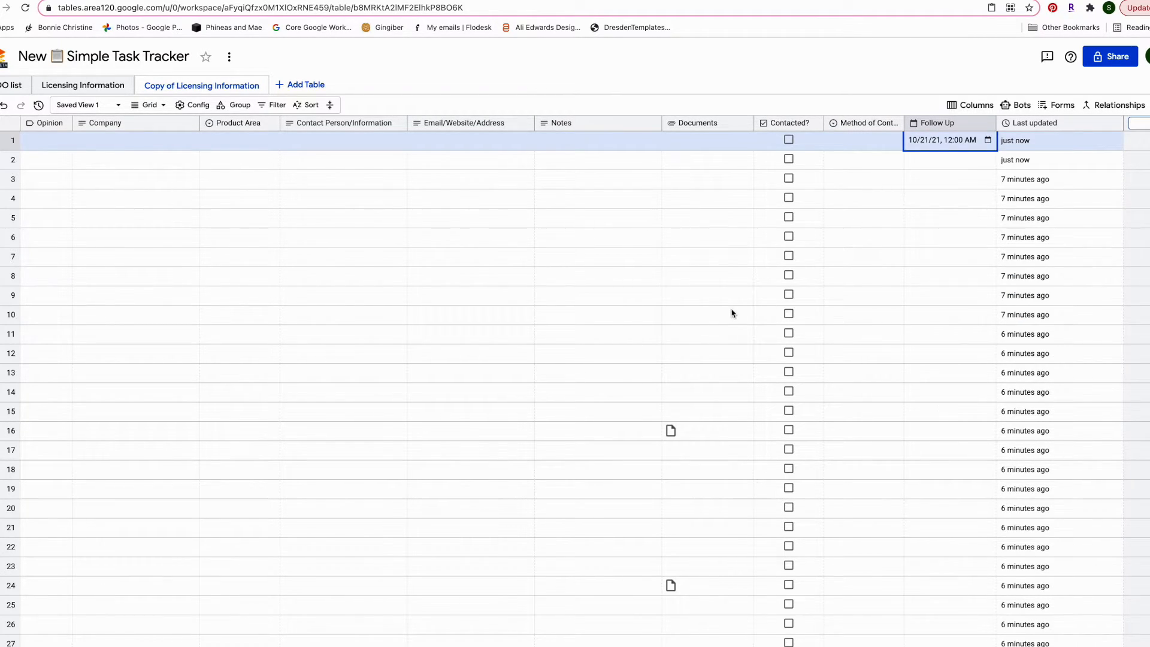
click(988, 146)
click(947, 141)
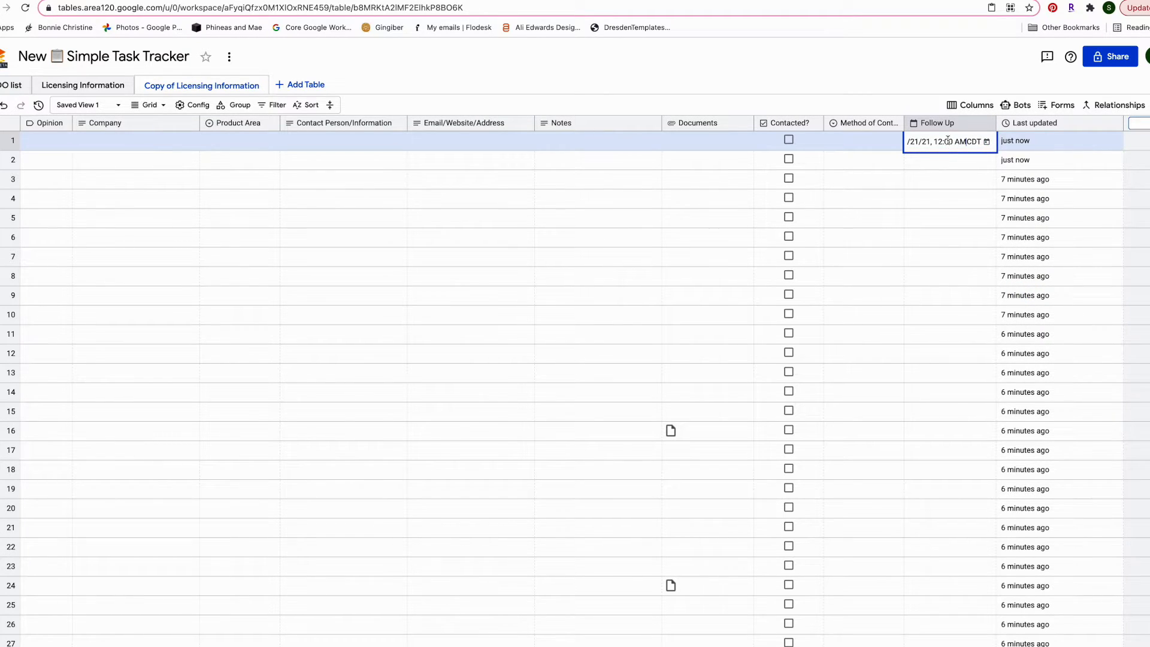
click(907, 187)
click(931, 145)
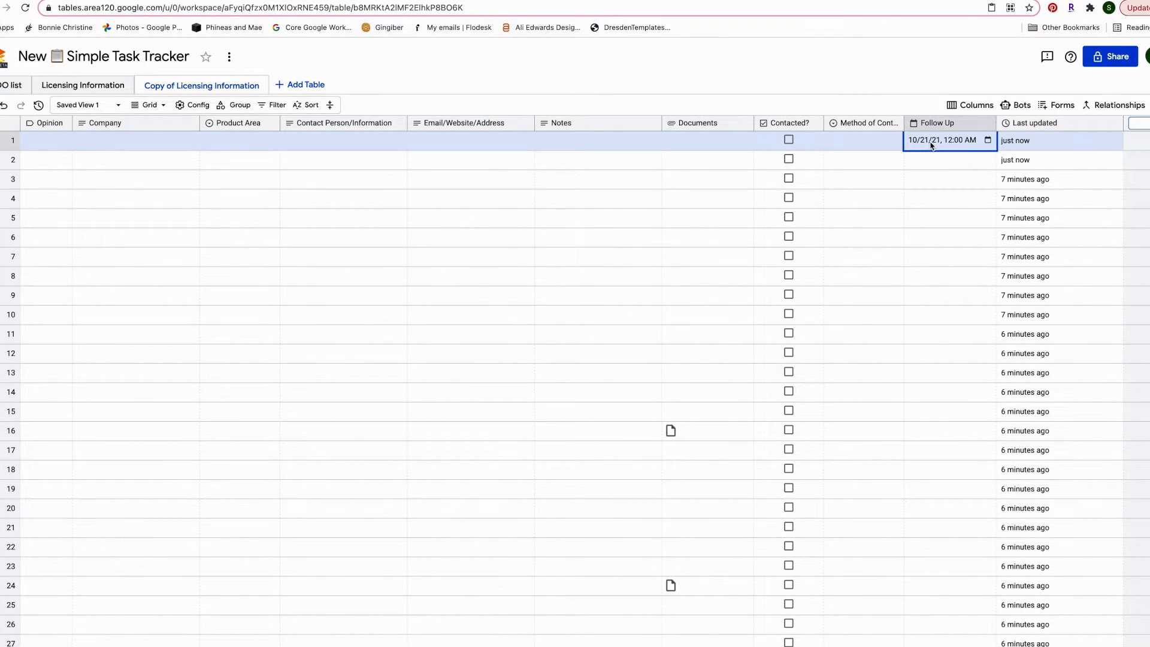
click(985, 124)
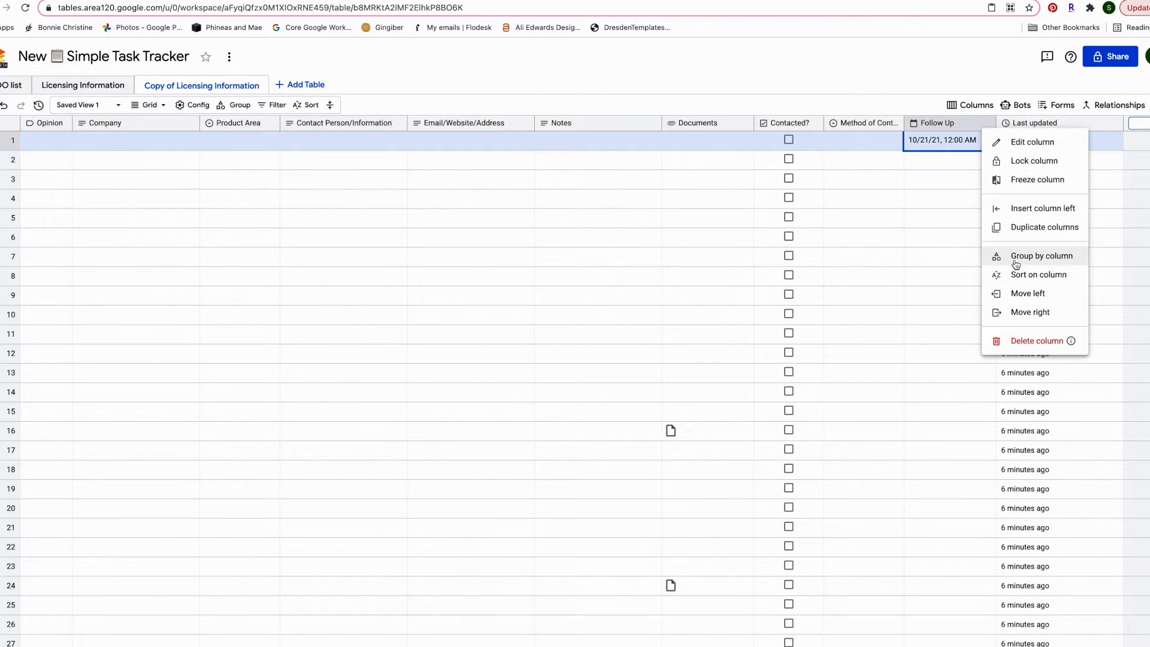
click(927, 189)
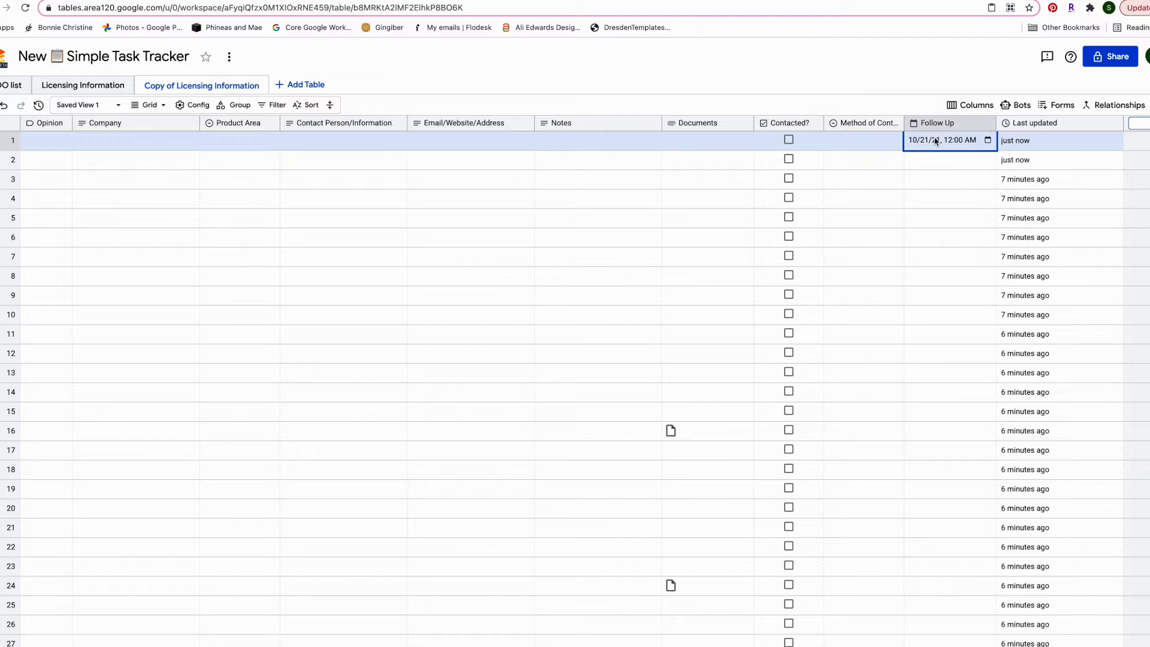
double_click(935, 140)
click(986, 142)
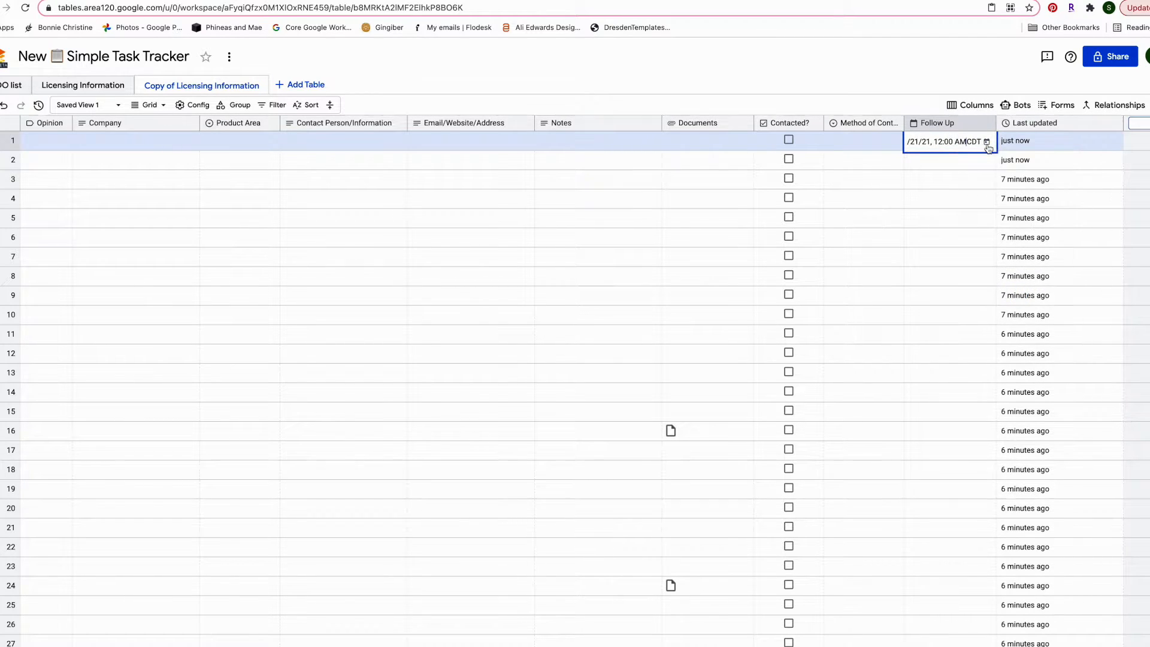
click(944, 168)
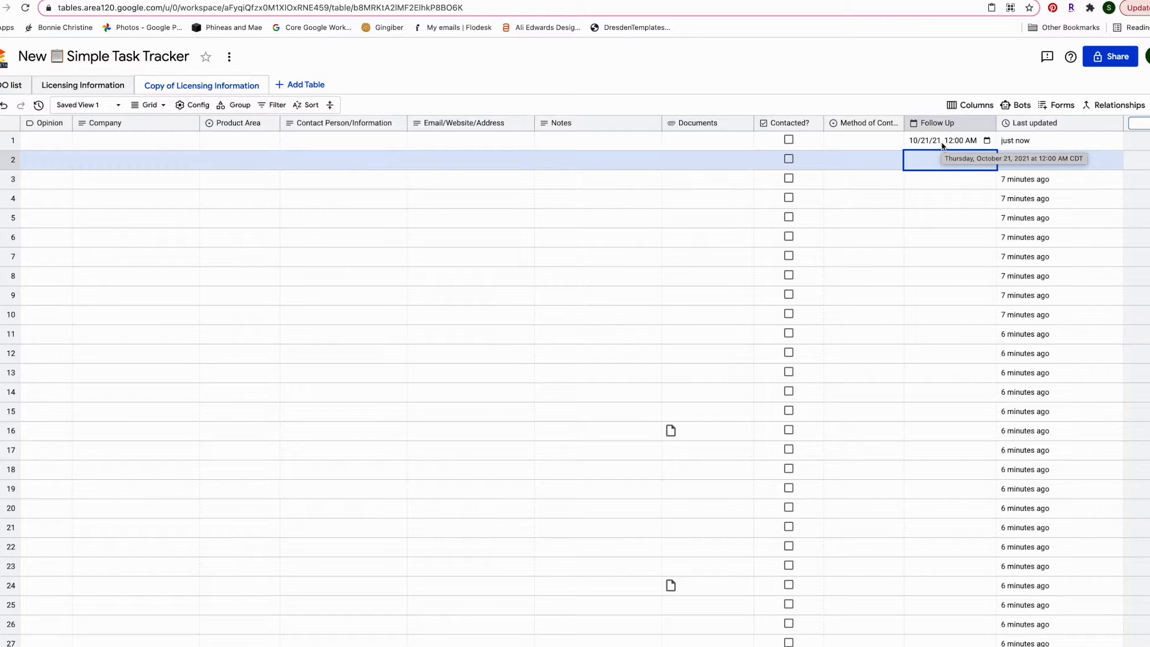
click(983, 143)
click(985, 141)
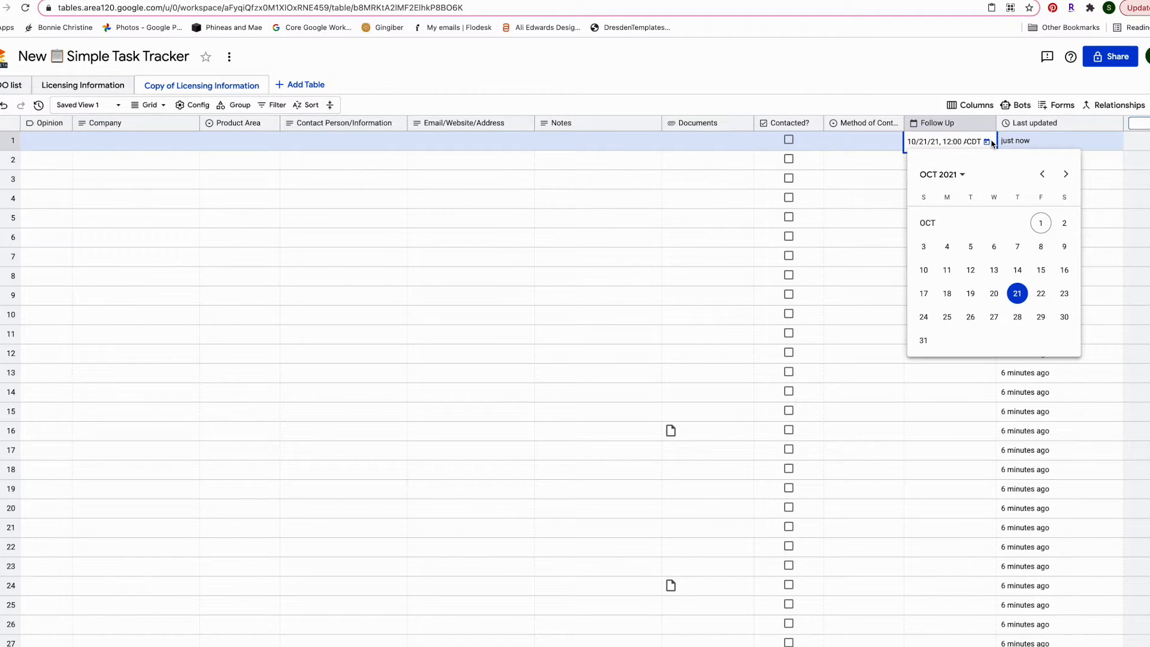
click(952, 142)
click(934, 177)
click(940, 147)
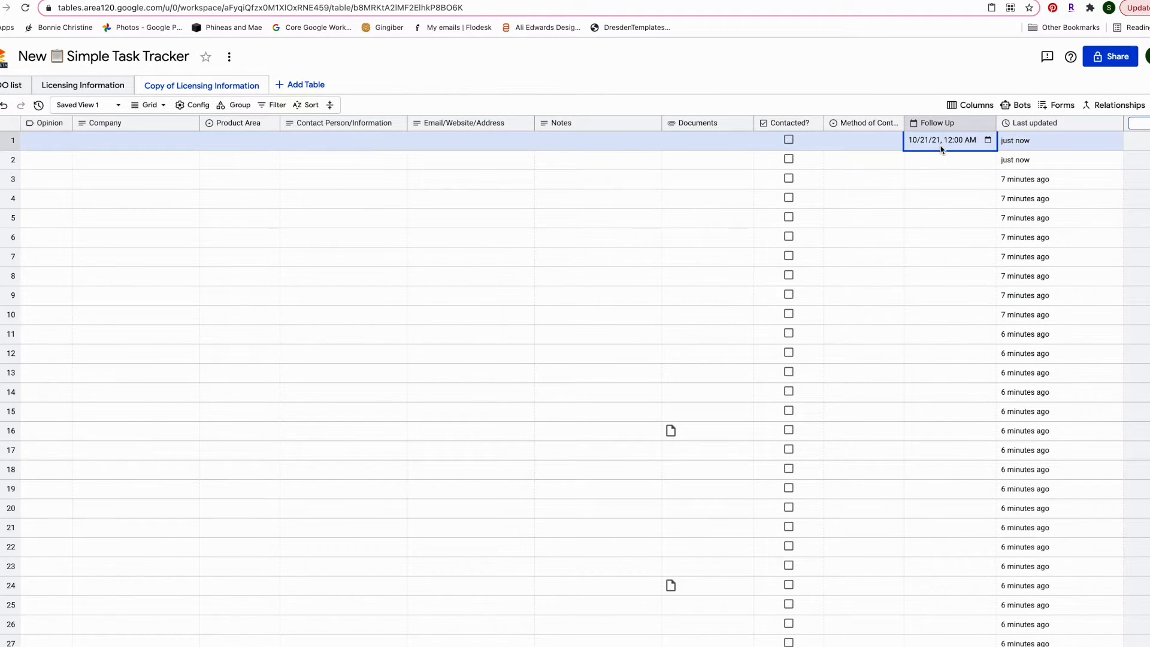
click(931, 200)
scroll(1054, 146, right, 3)
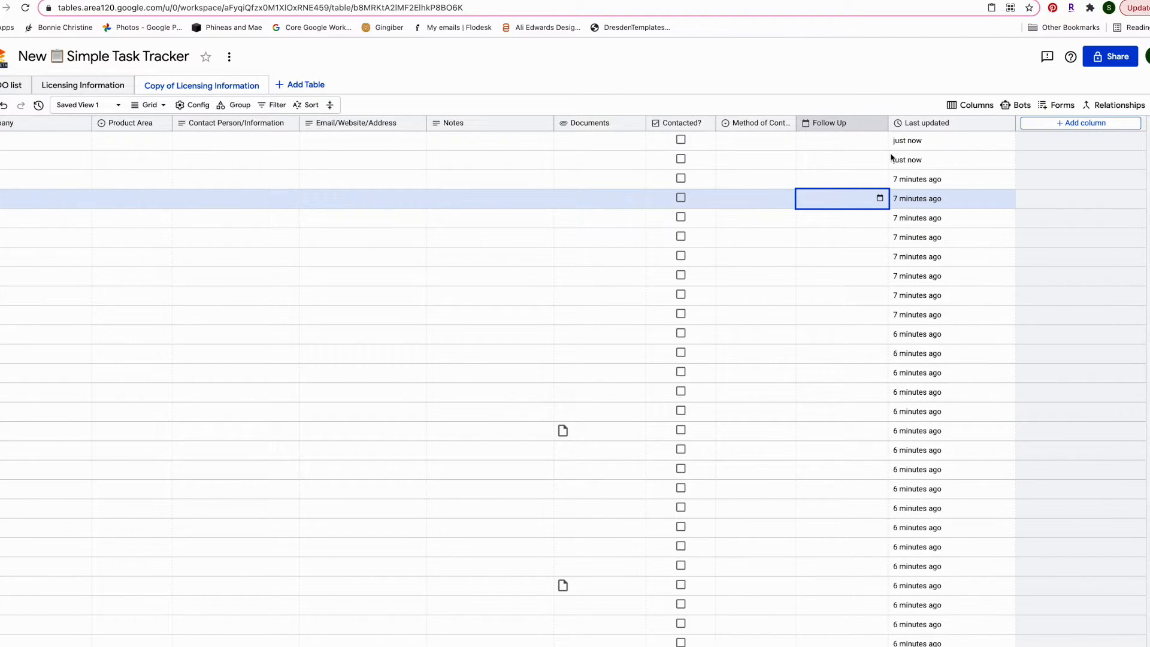
click(840, 180)
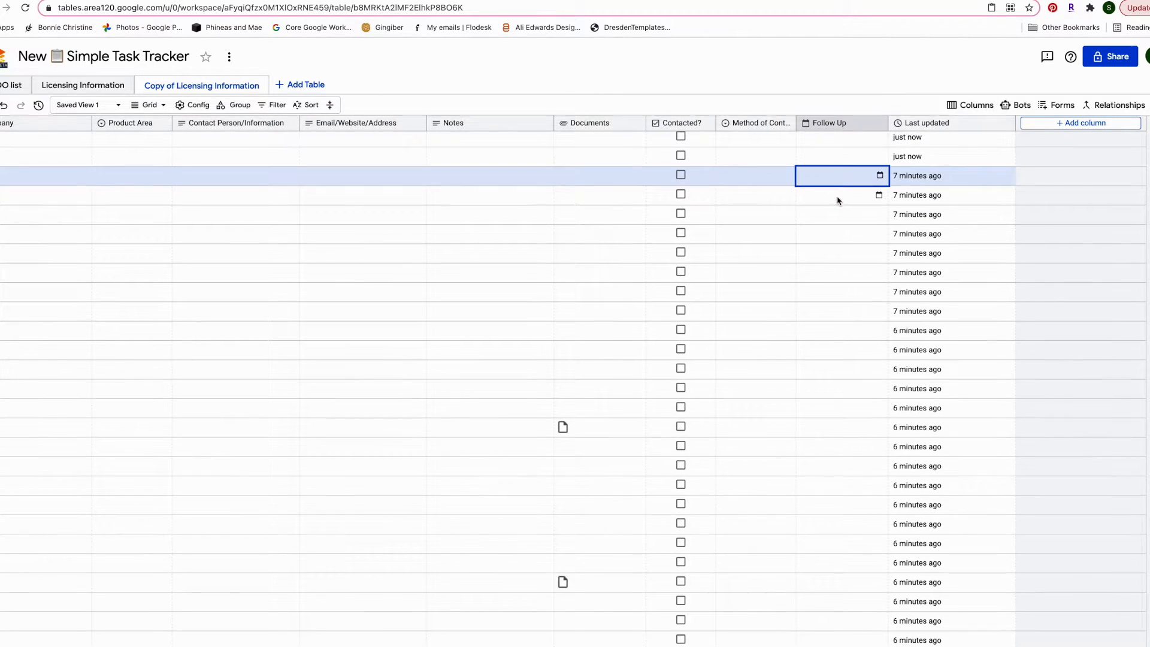
click(776, 177)
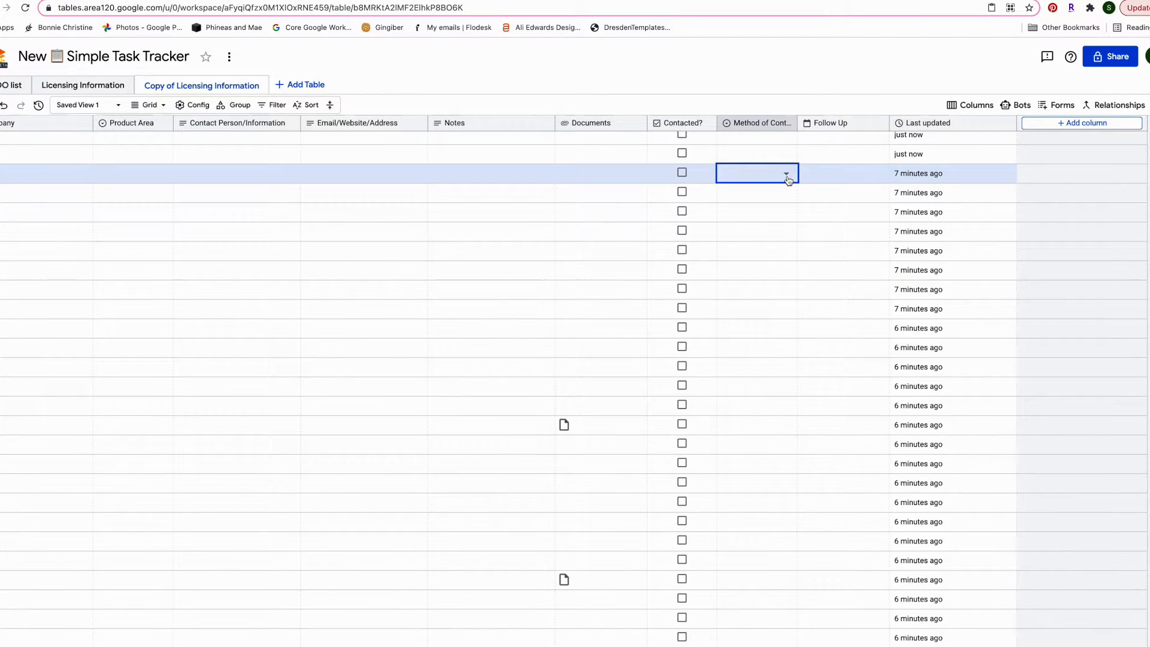
click(787, 176)
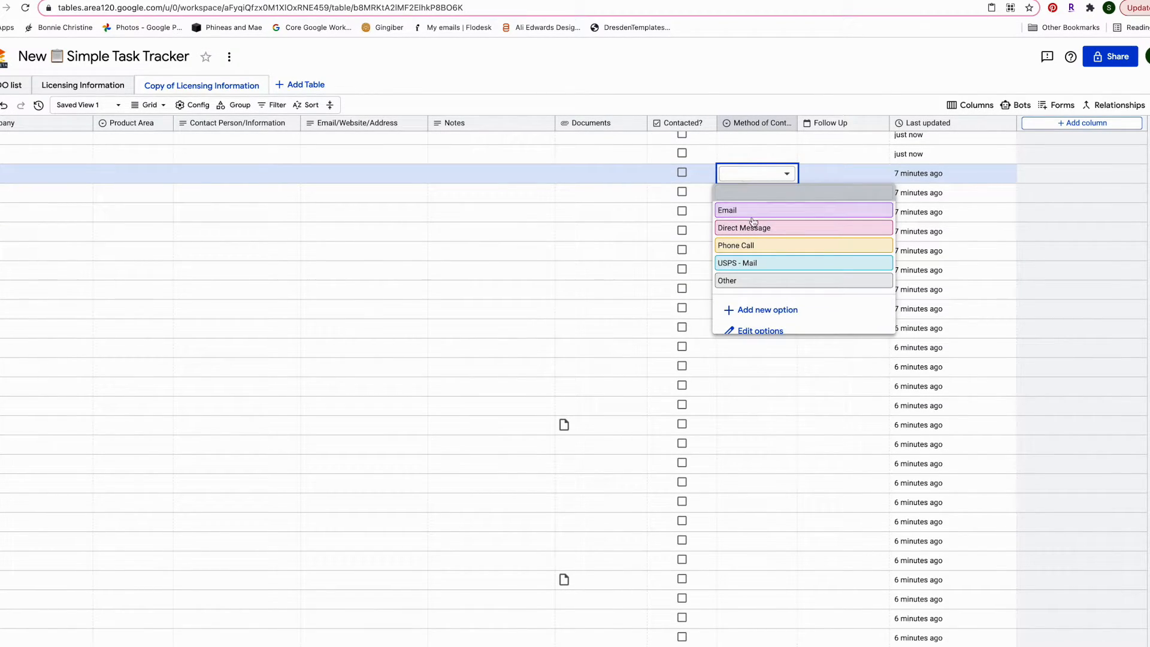
click(753, 211)
click(998, 213)
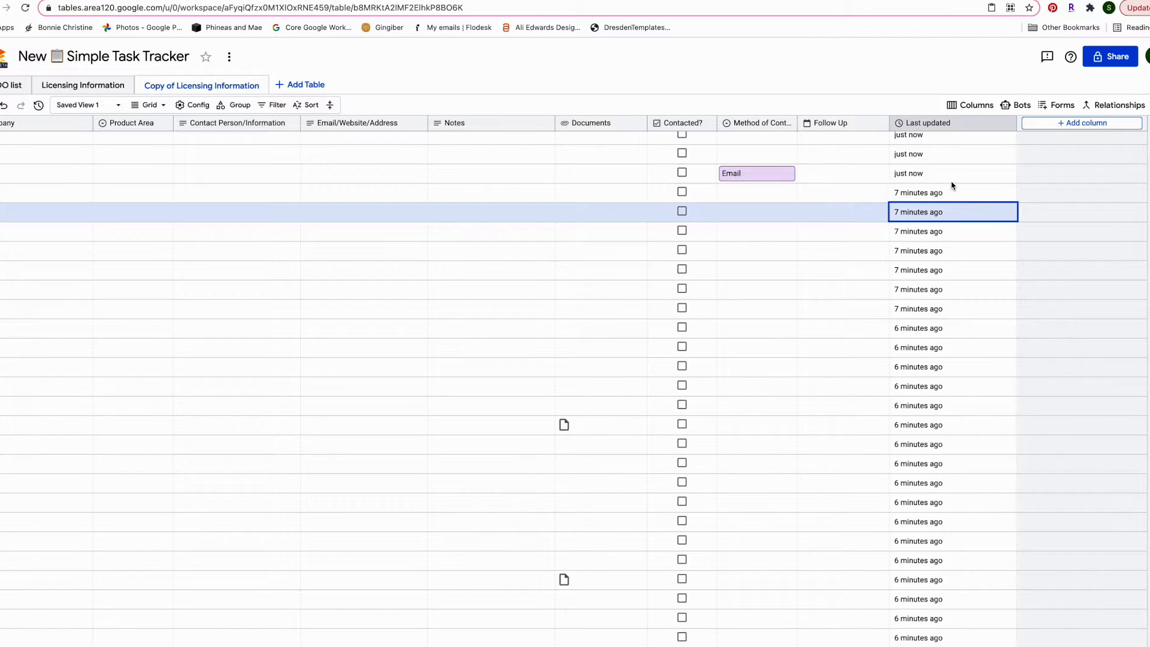
click(787, 176)
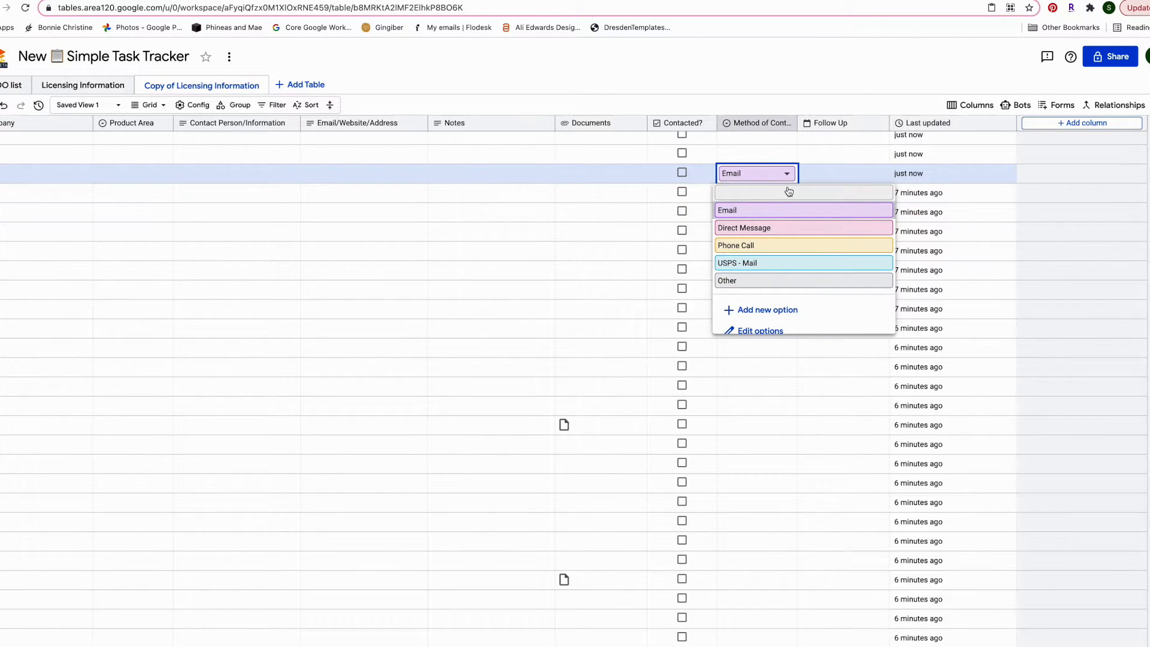
click(784, 196)
click(789, 211)
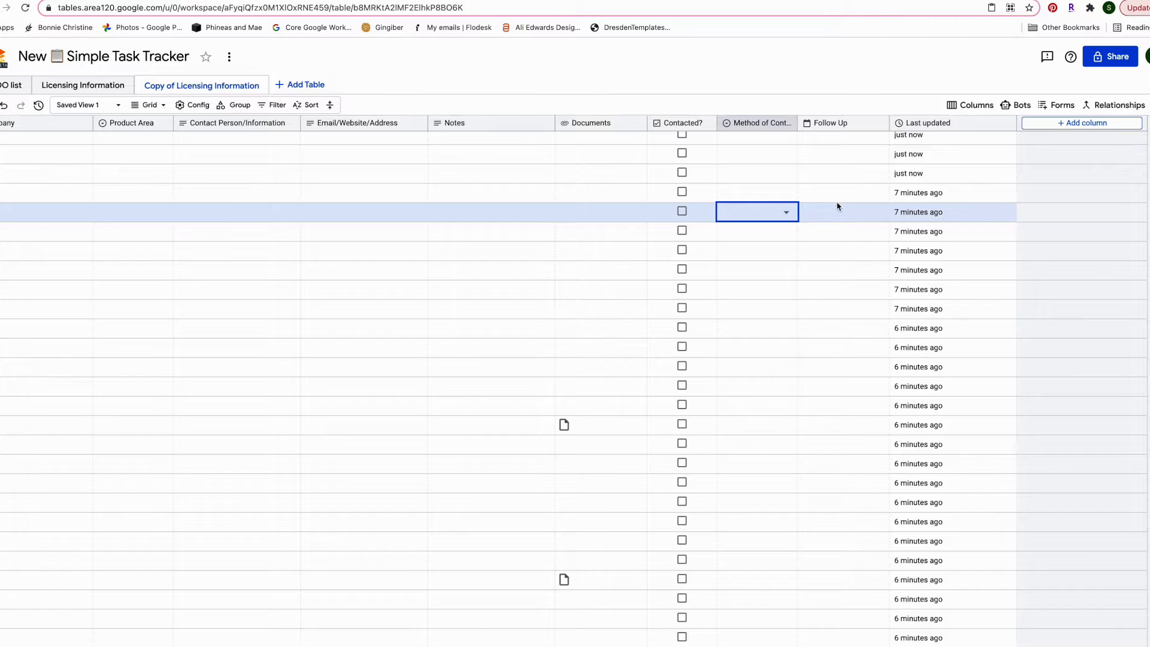
scroll(837, 182, left, 3)
scroll(837, 184, down, 3)
scroll(837, 184, up, 5)
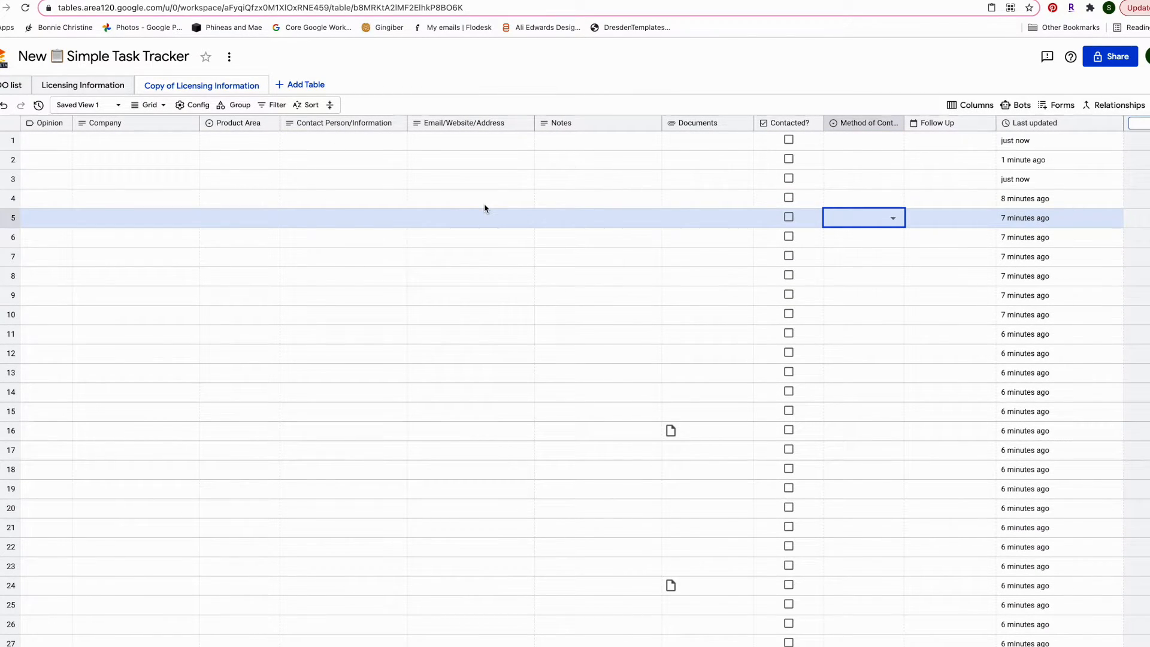
scroll(1063, 165, right, 3)
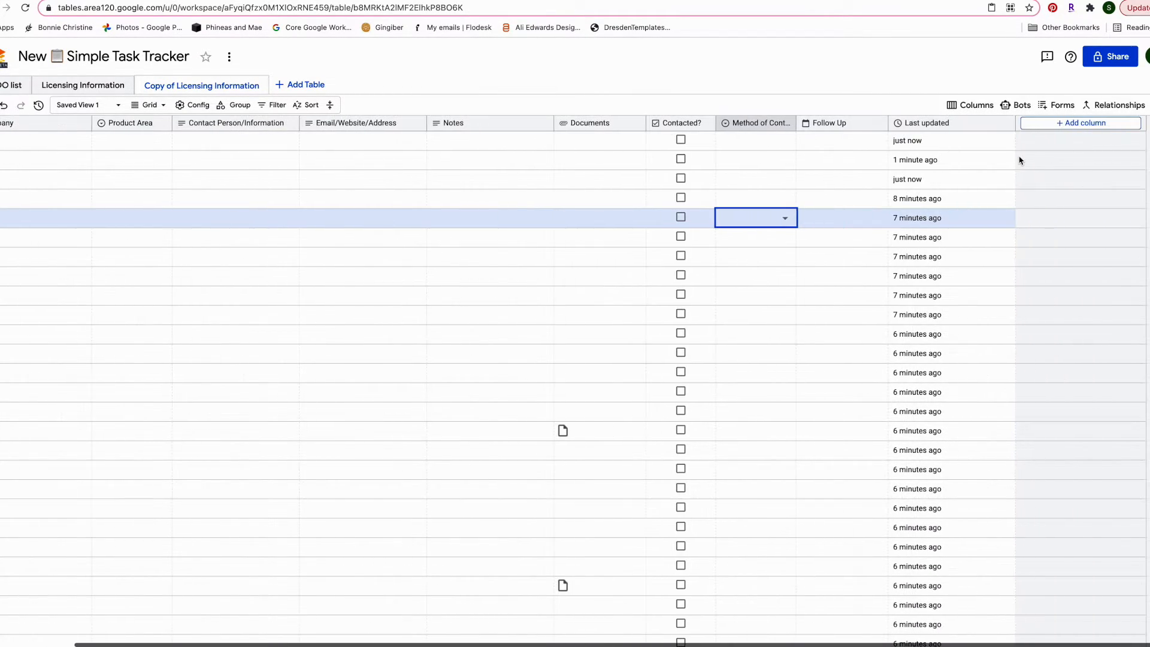
Add a new column named Sample with type Number, then open the Person type help
click(1086, 125)
text(Sample)
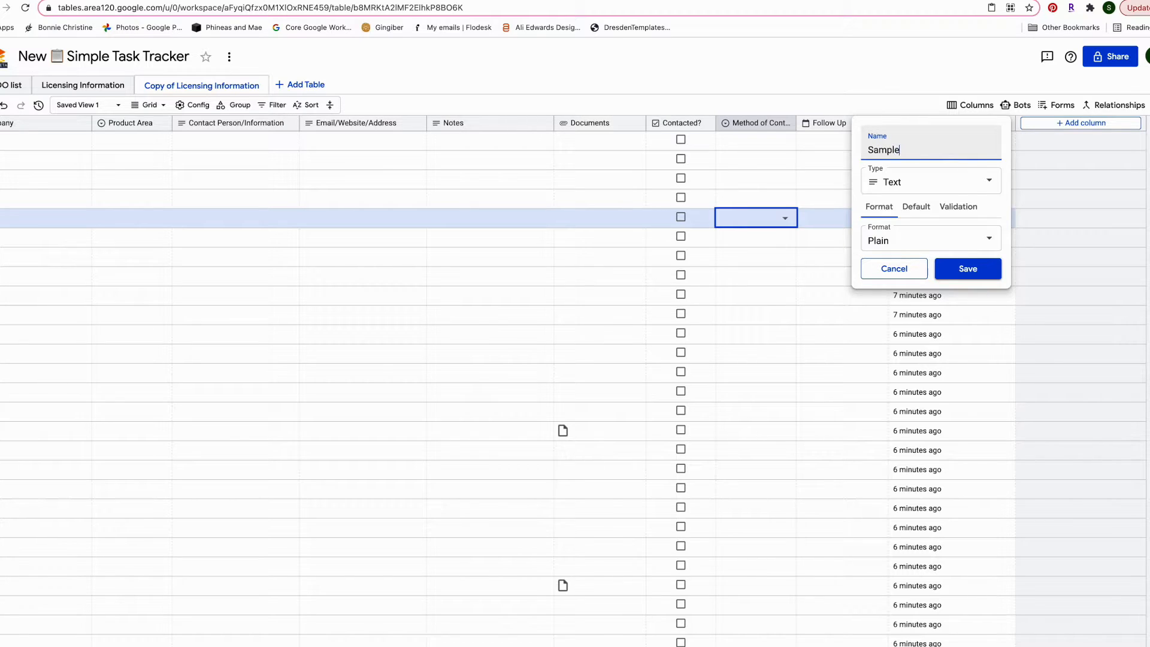
click(939, 176)
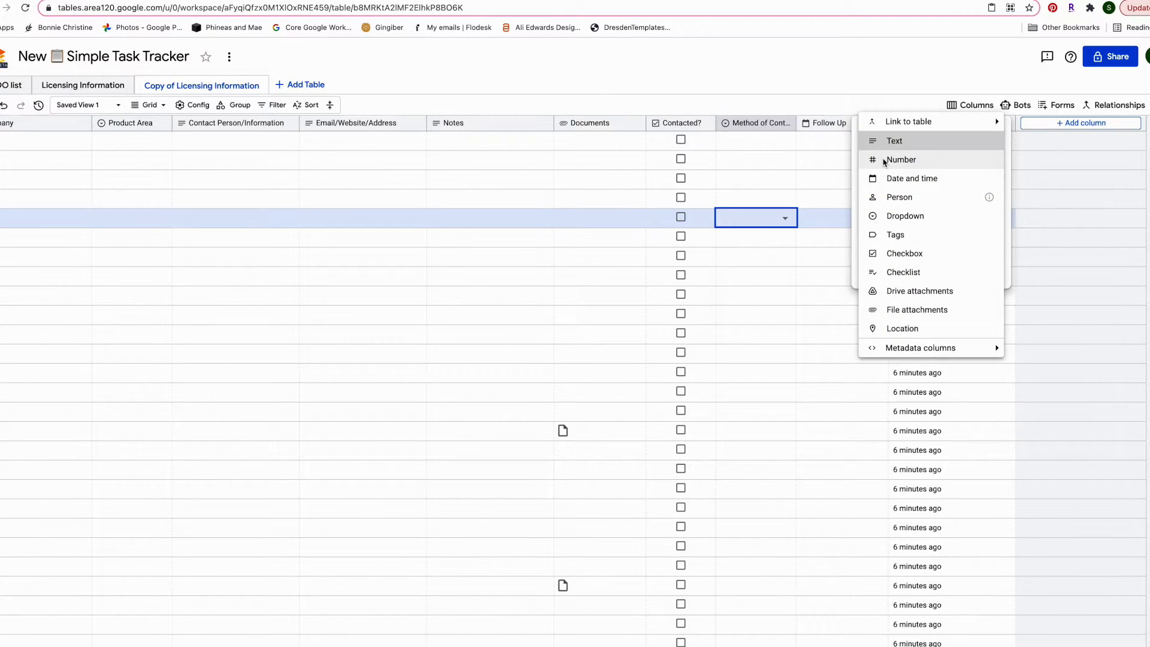
click(922, 164)
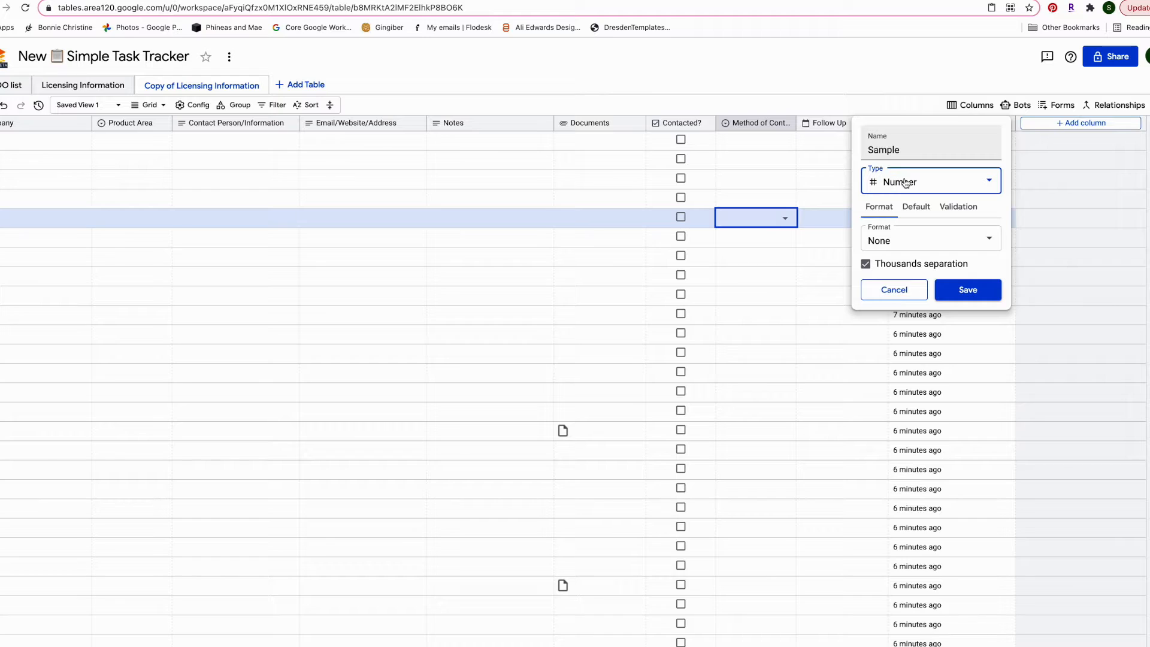
click(922, 178)
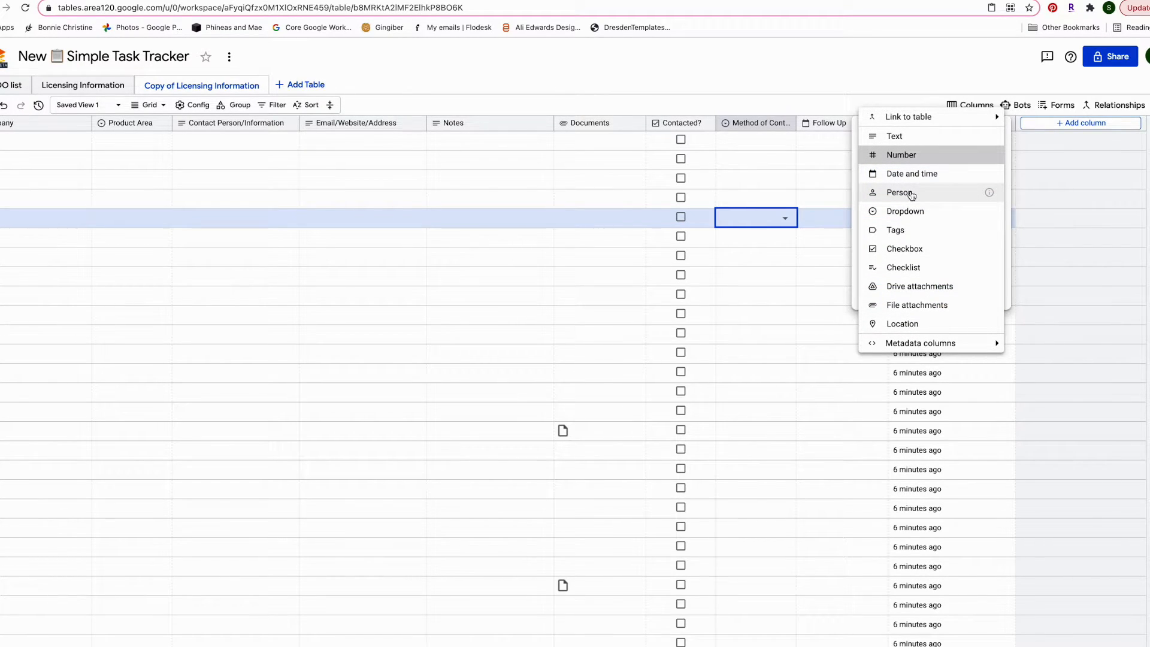
click(989, 192)
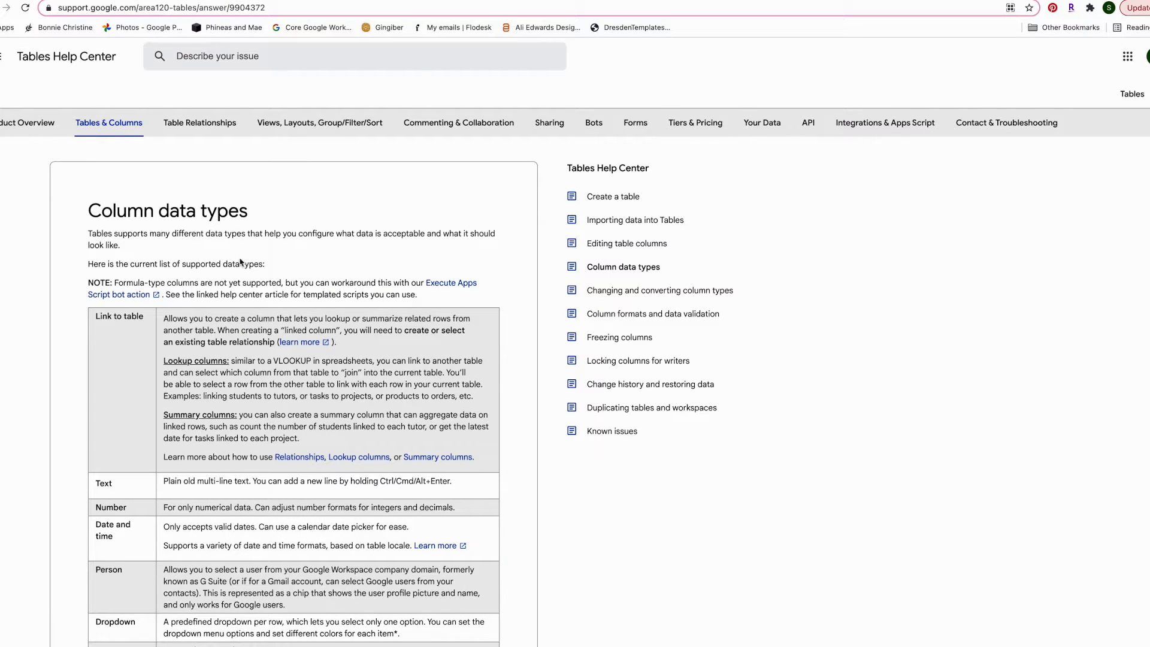
Scroll through the Column data types help article, then return to the Tables tab
scroll(264, 376, down, 3)
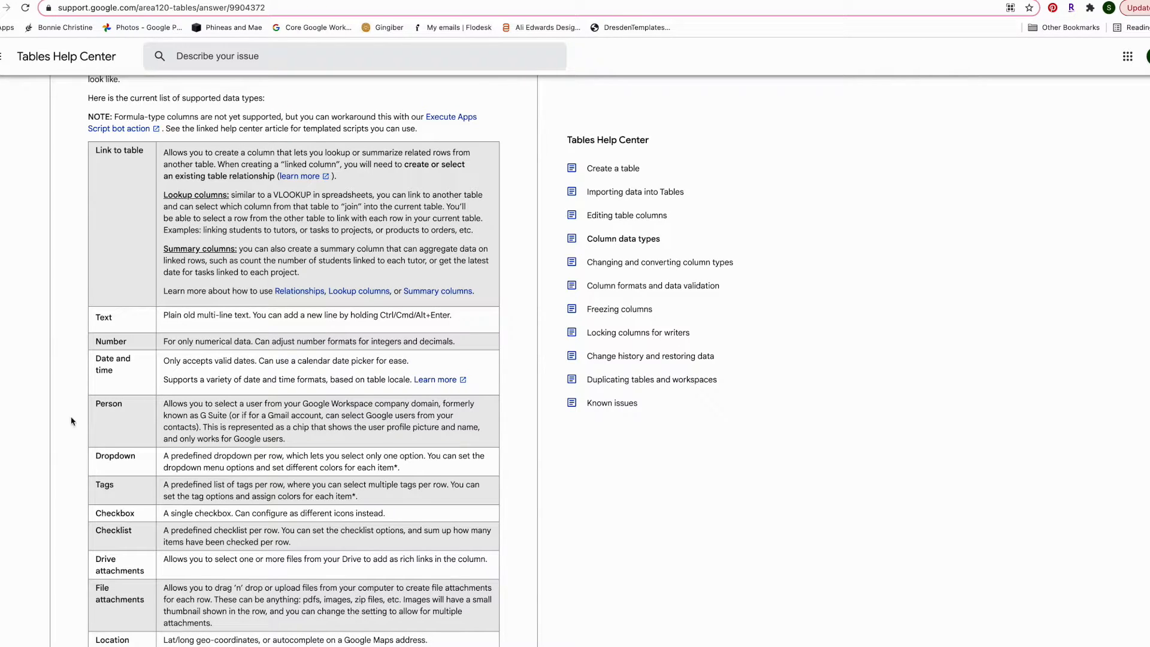
click(526, 1)
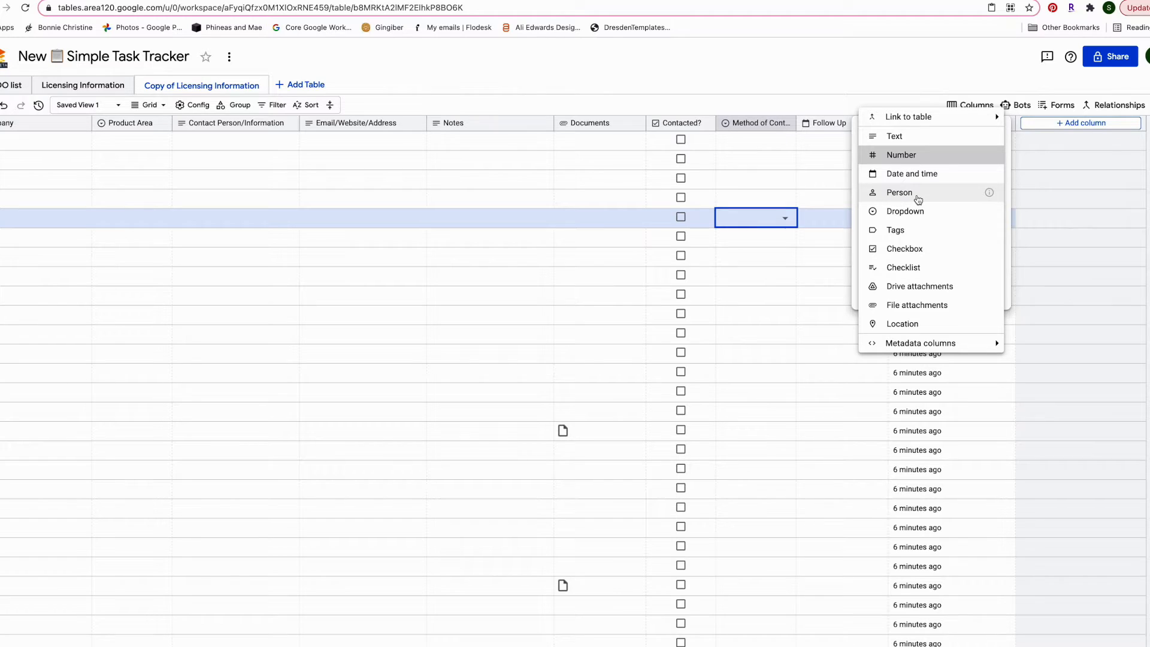
Make Sample a Checklist column with items Initial Contact, Submission and Follow up, and save
click(969, 202)
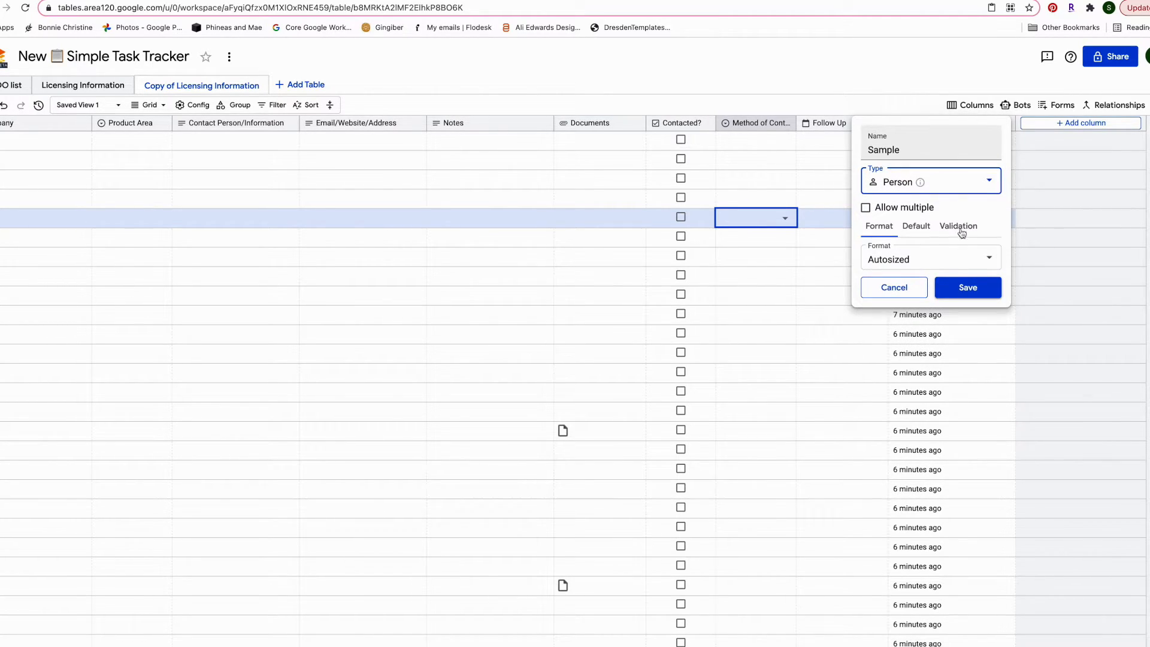
click(958, 181)
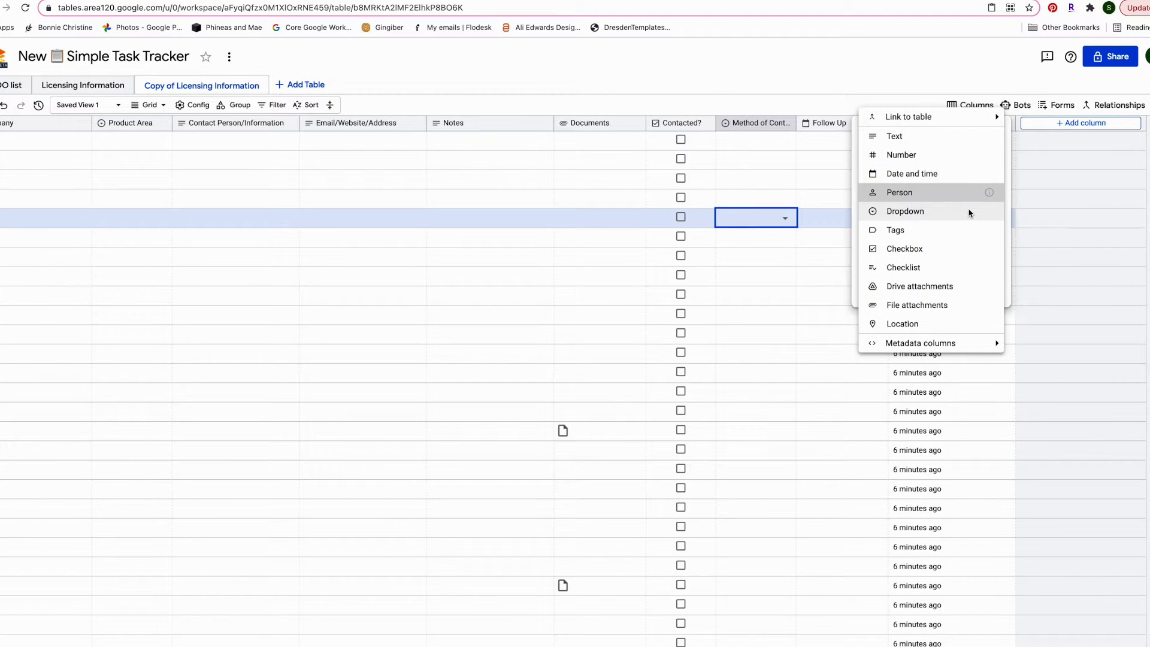
click(938, 269)
click(890, 183)
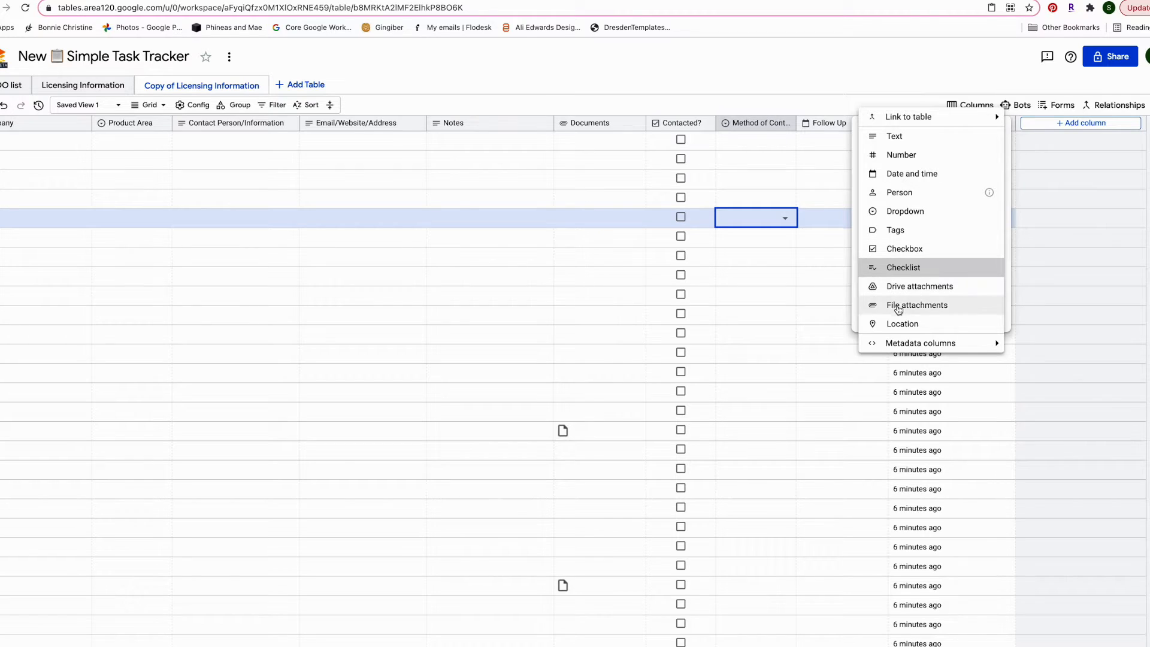
click(922, 270)
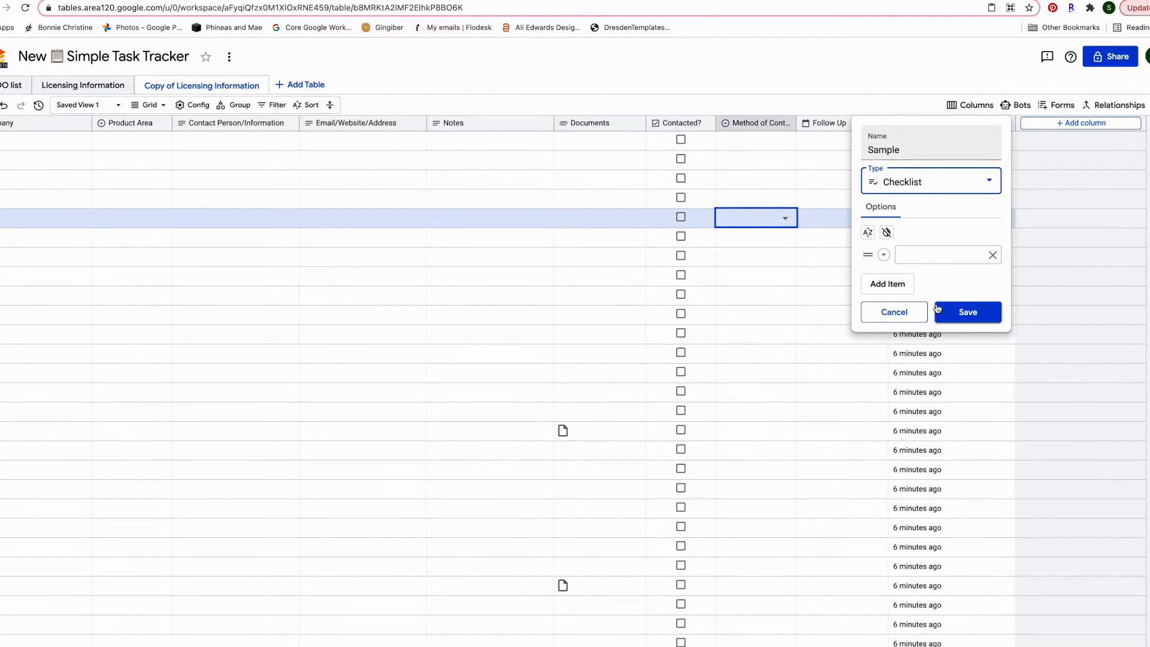
click(936, 255)
click(888, 284)
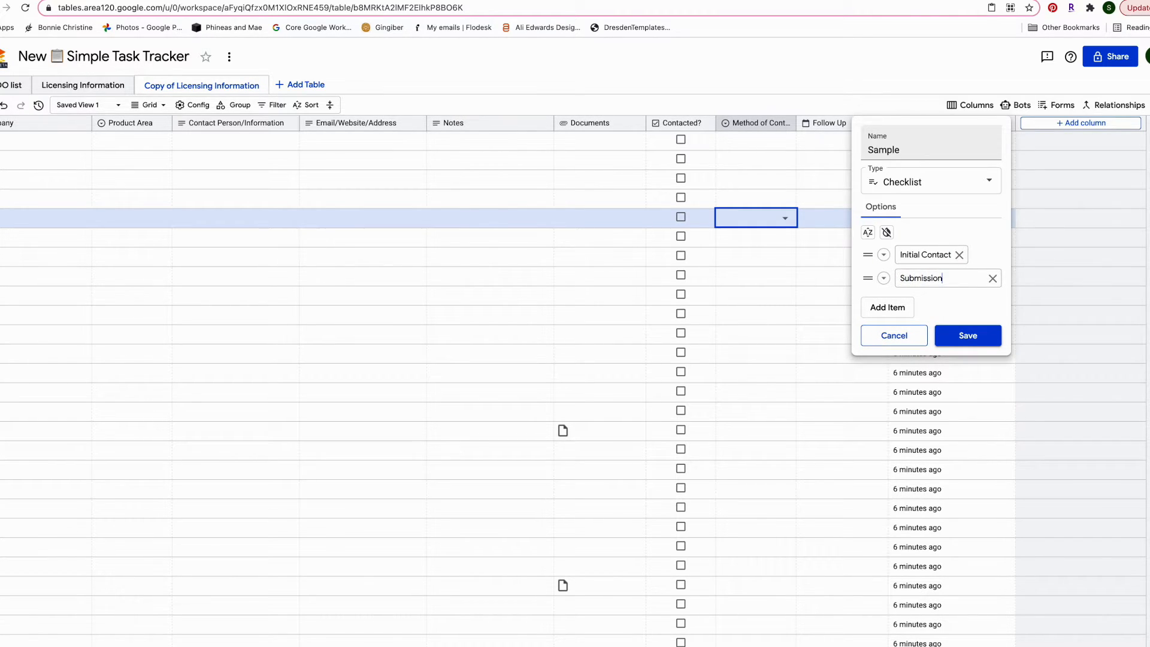
click(901, 308)
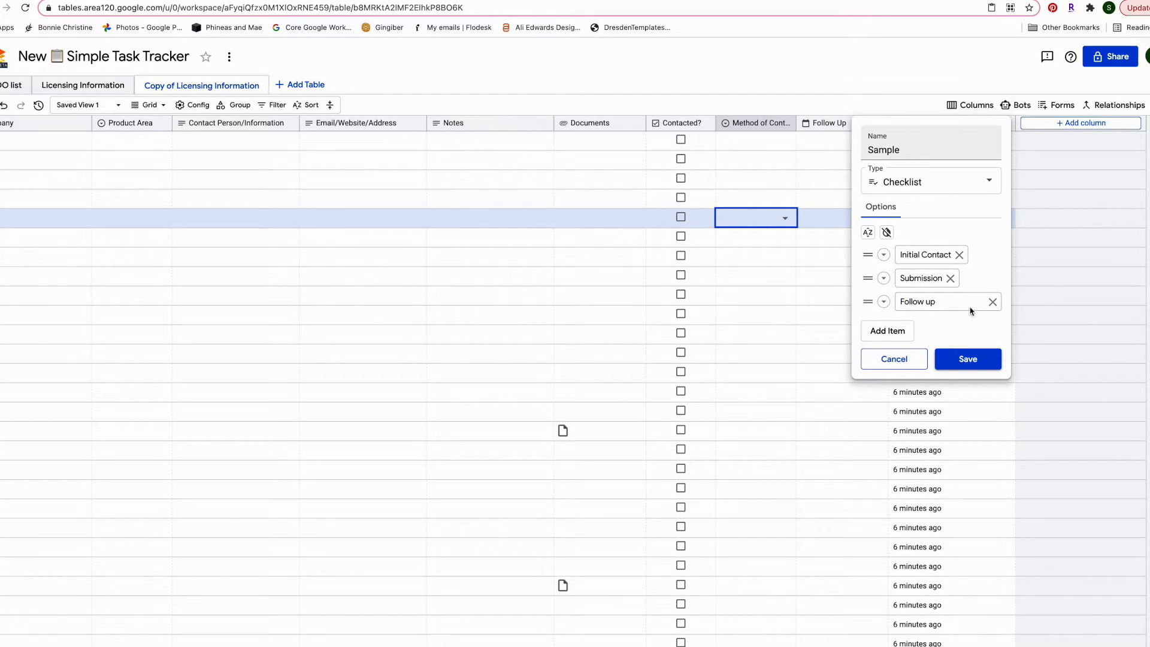
click(967, 359)
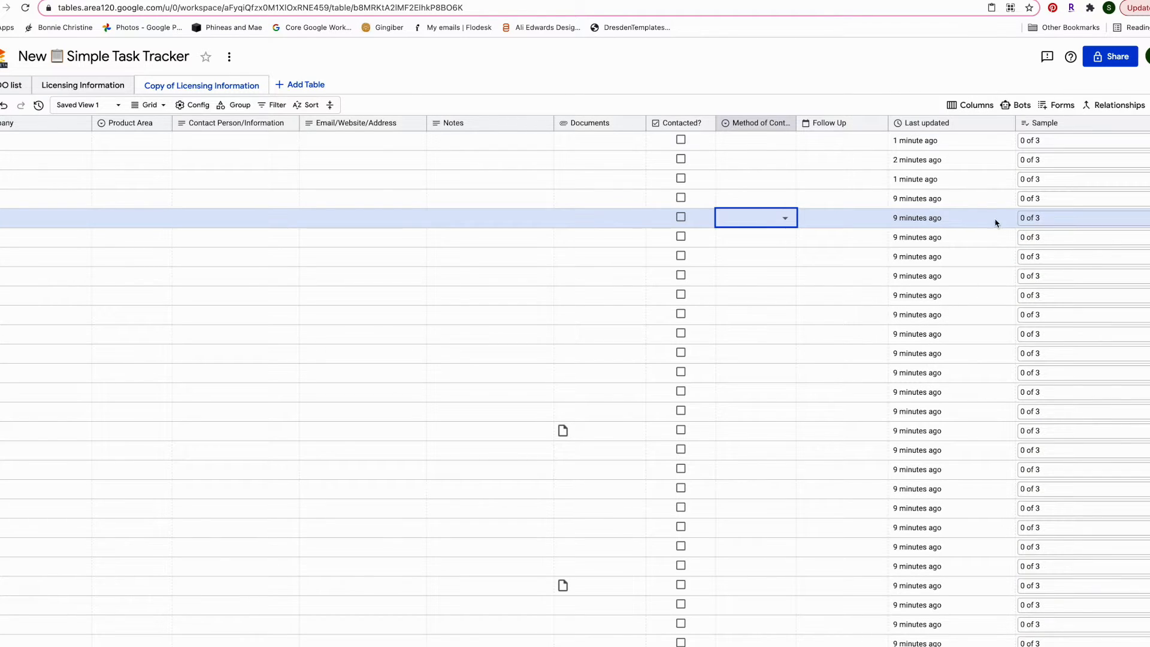
Tick Initial Contact, Submission and Follow up in row 1's Sample checklist
click(939, 147)
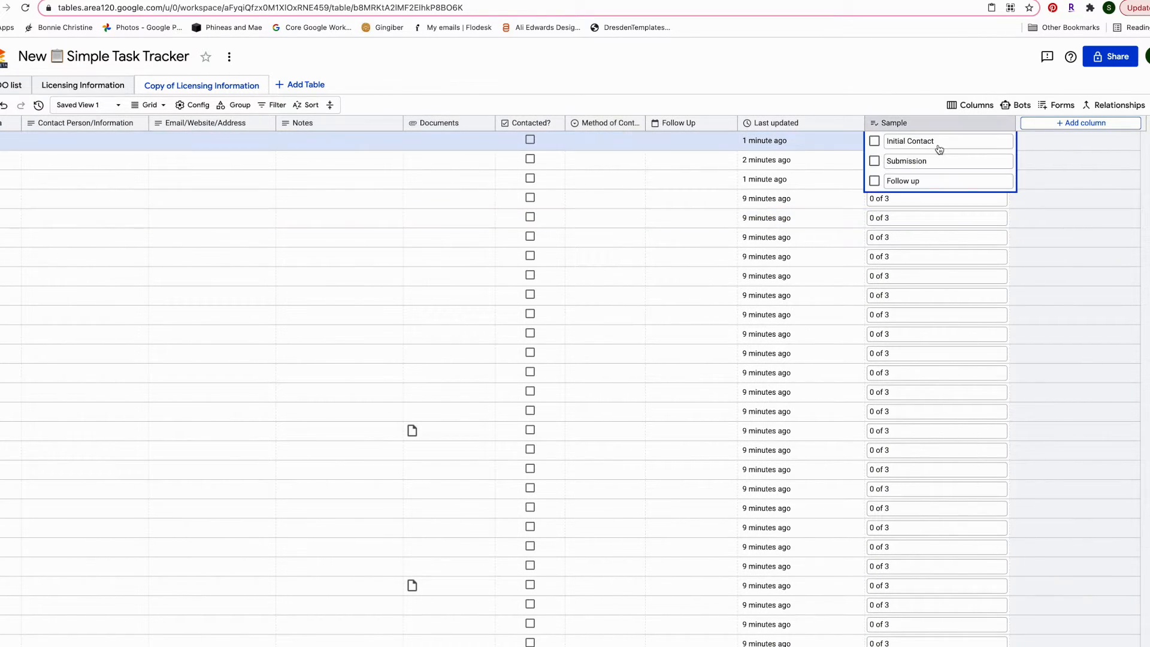
click(875, 142)
click(825, 197)
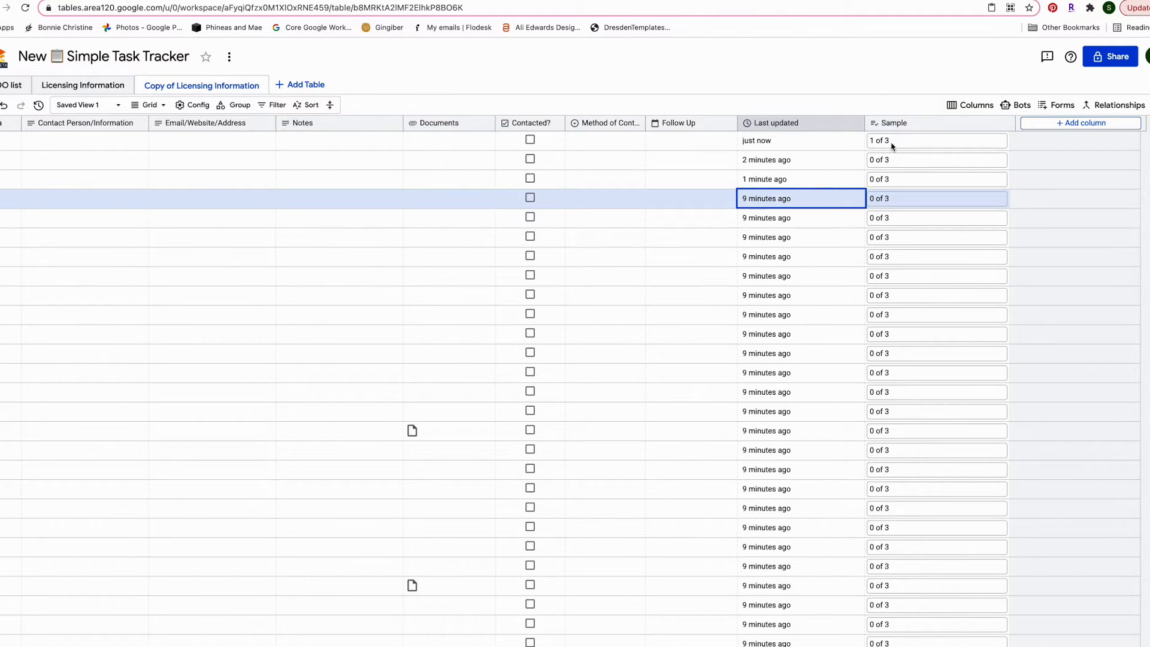
click(891, 146)
click(874, 160)
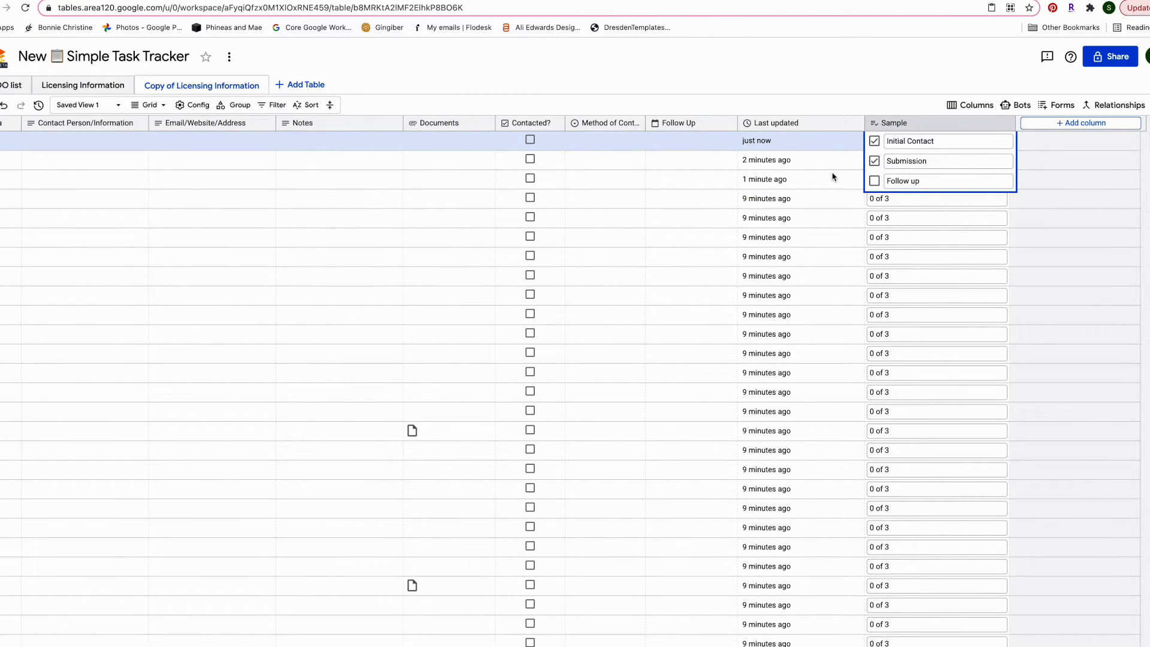
click(836, 180)
click(881, 143)
click(873, 180)
click(787, 202)
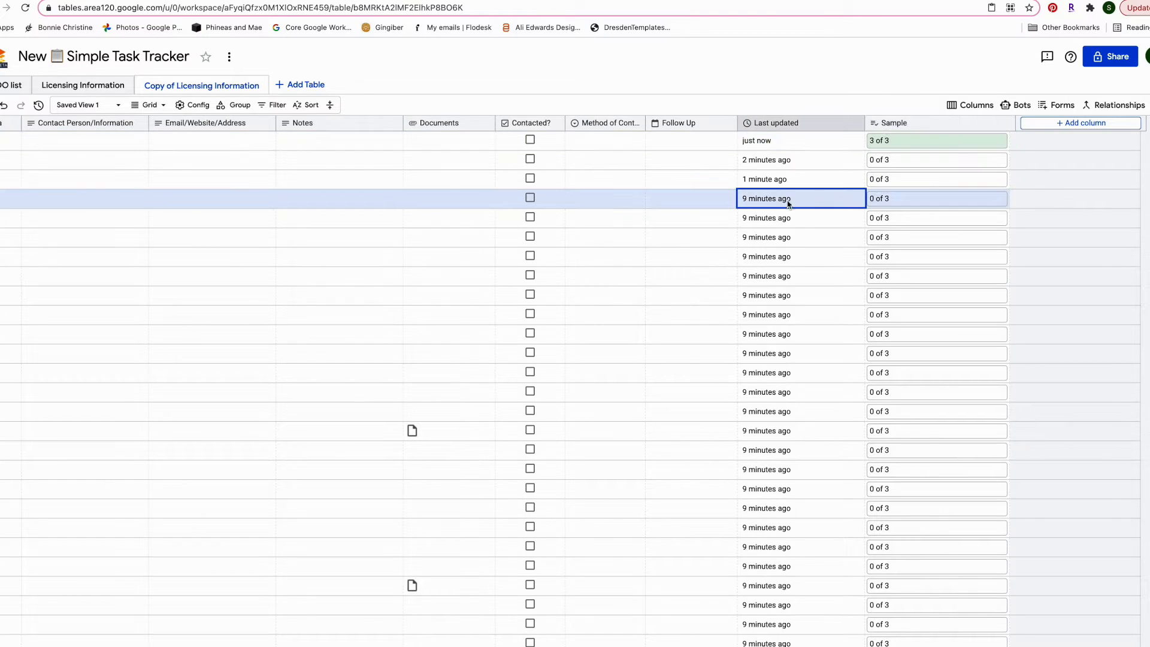
Delete the Sample column and confirm the deletion
click(946, 127)
click(1075, 323)
click(599, 367)
scroll(664, 270, left, 8)
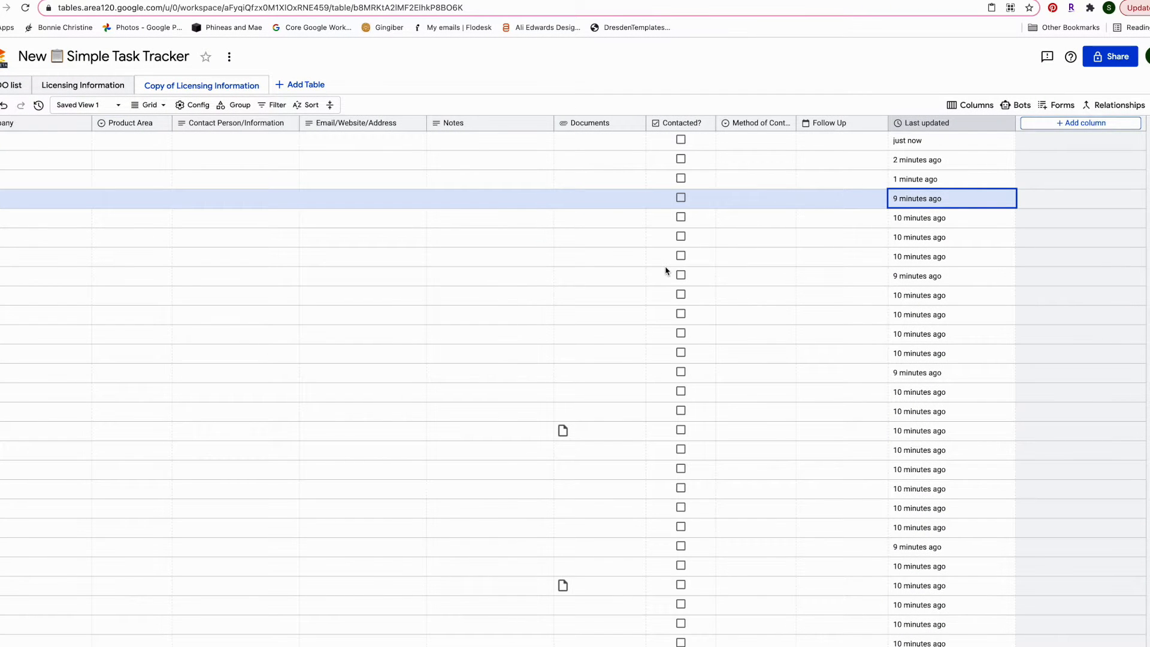
scroll(745, 273, right, 4)
click(1055, 108)
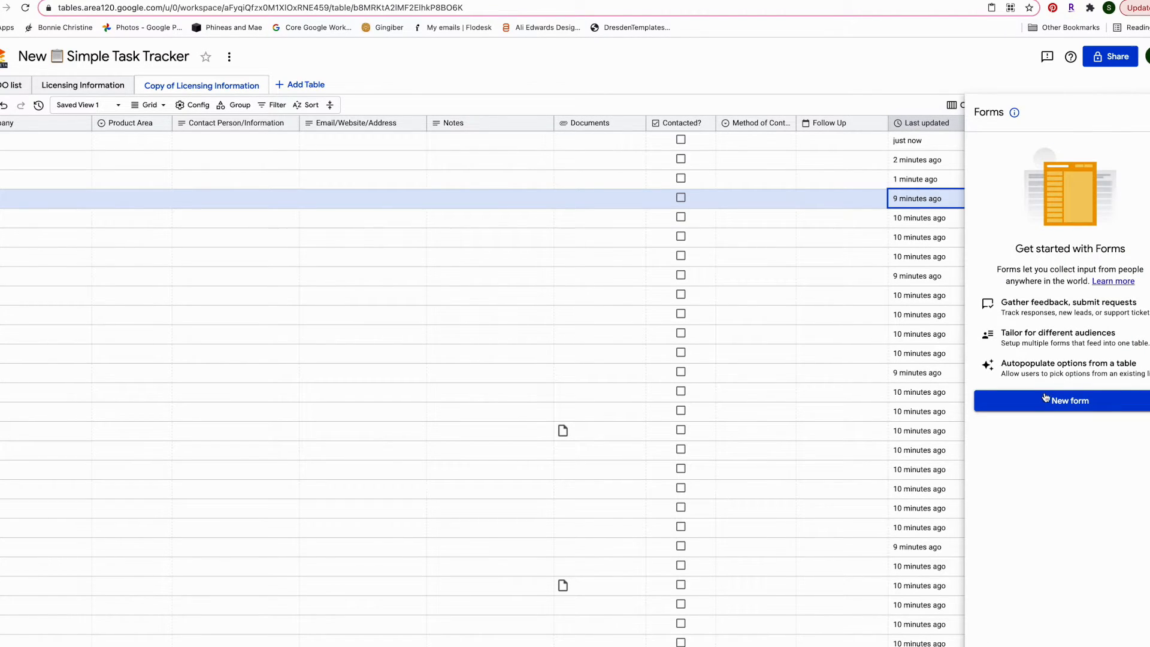
click(1148, 112)
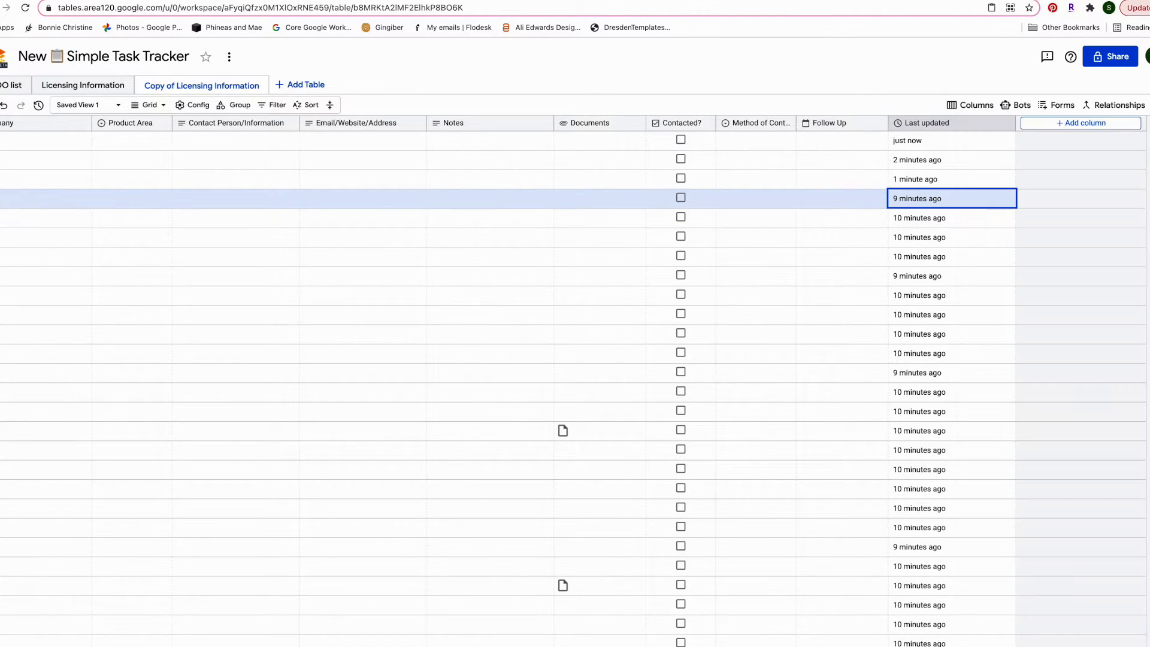
click(1102, 106)
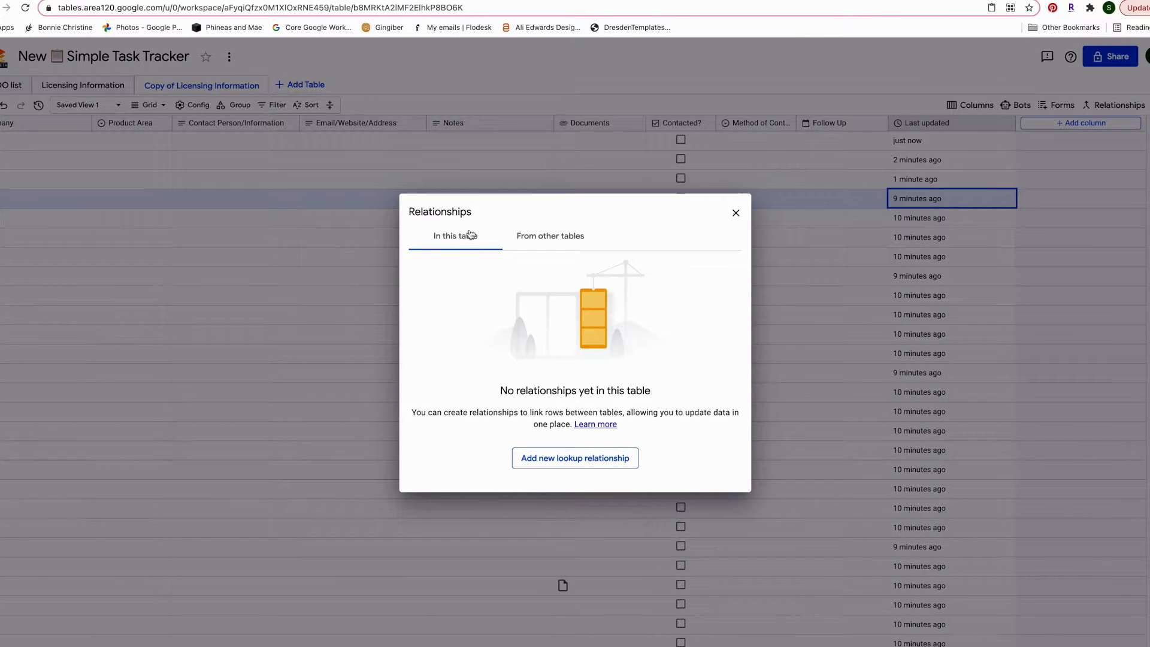
click(736, 214)
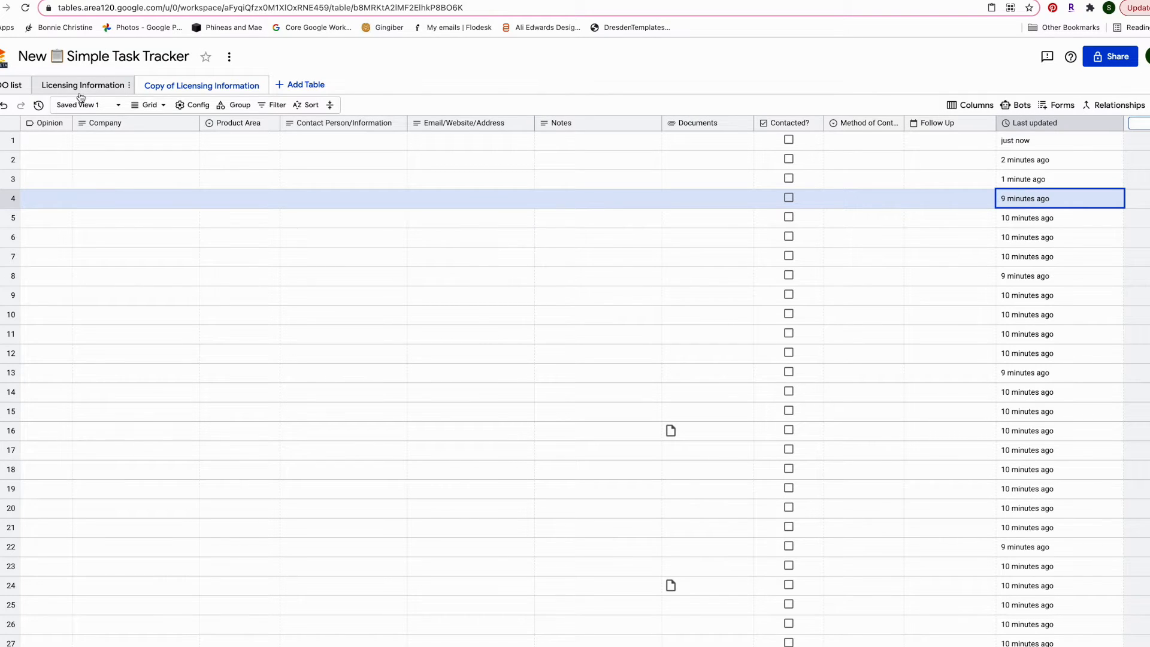
Switch to the TODO list table and scroll through it
click(11, 85)
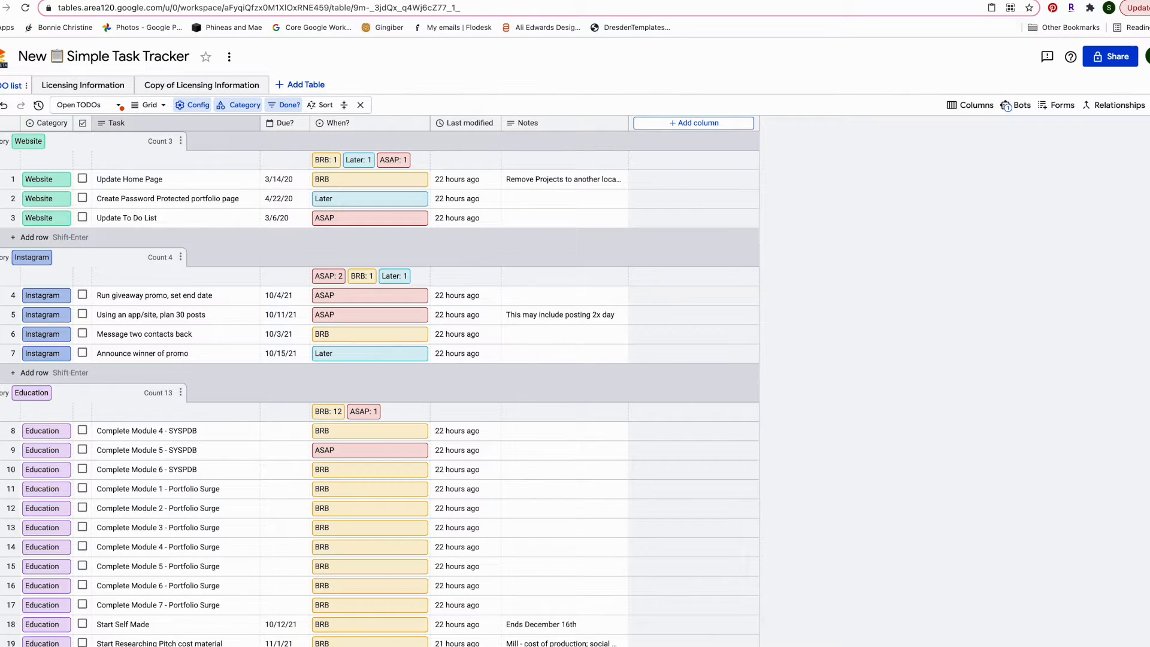
scroll(339, 368, down, 10)
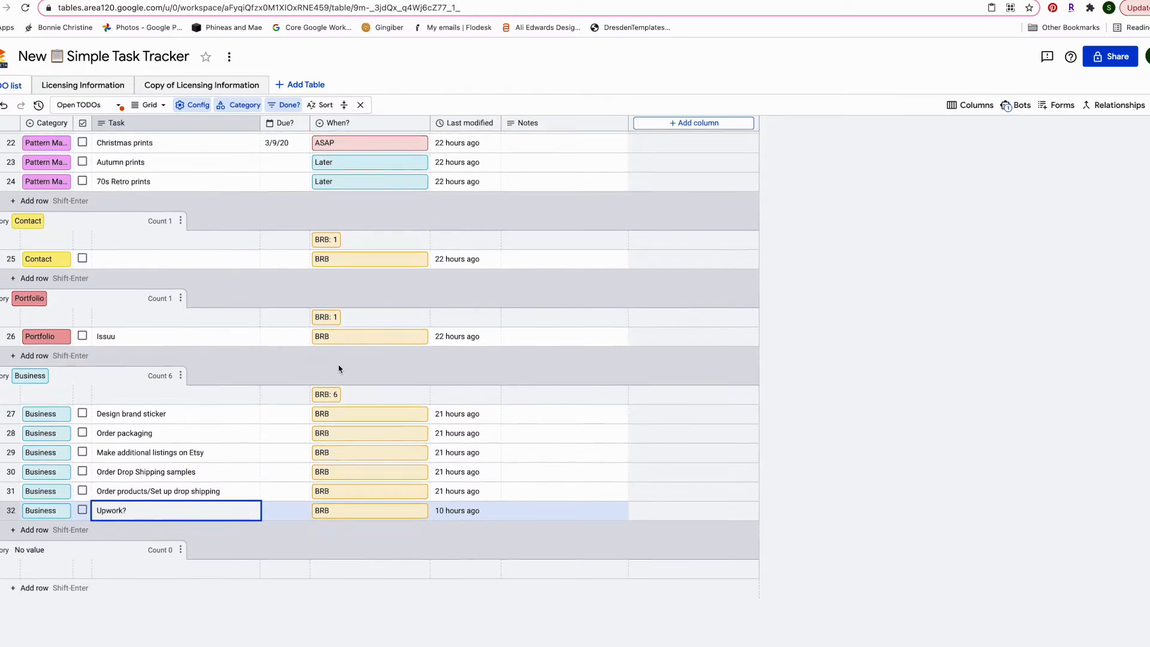
scroll(96, 348, up, 5)
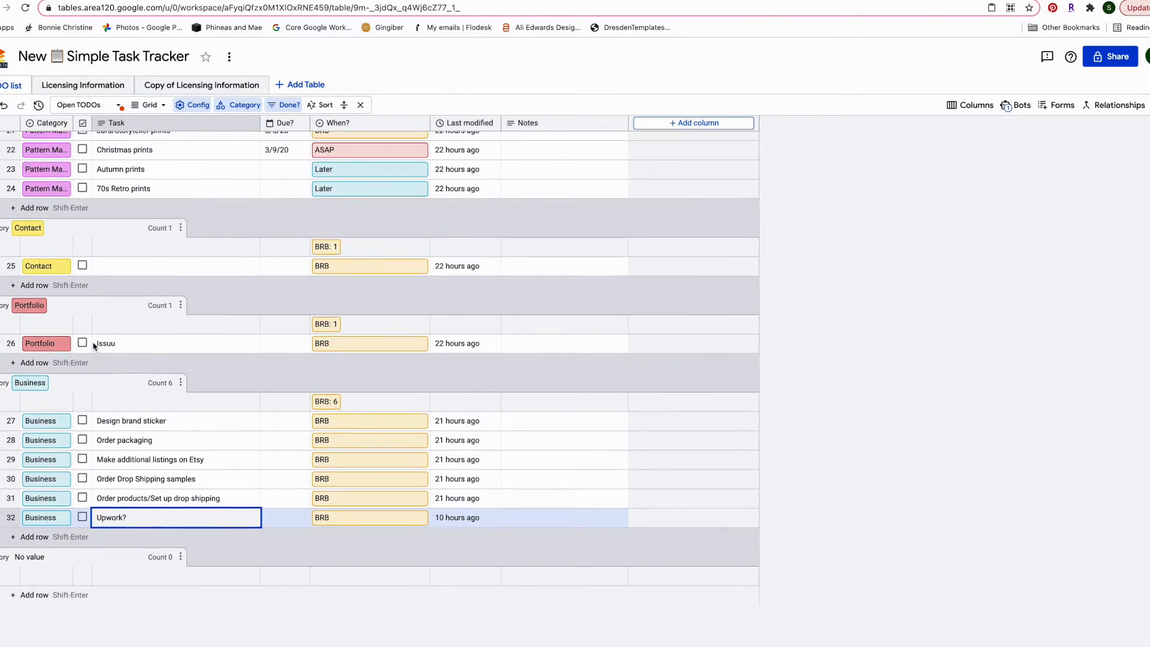
scroll(94, 347, up, 3)
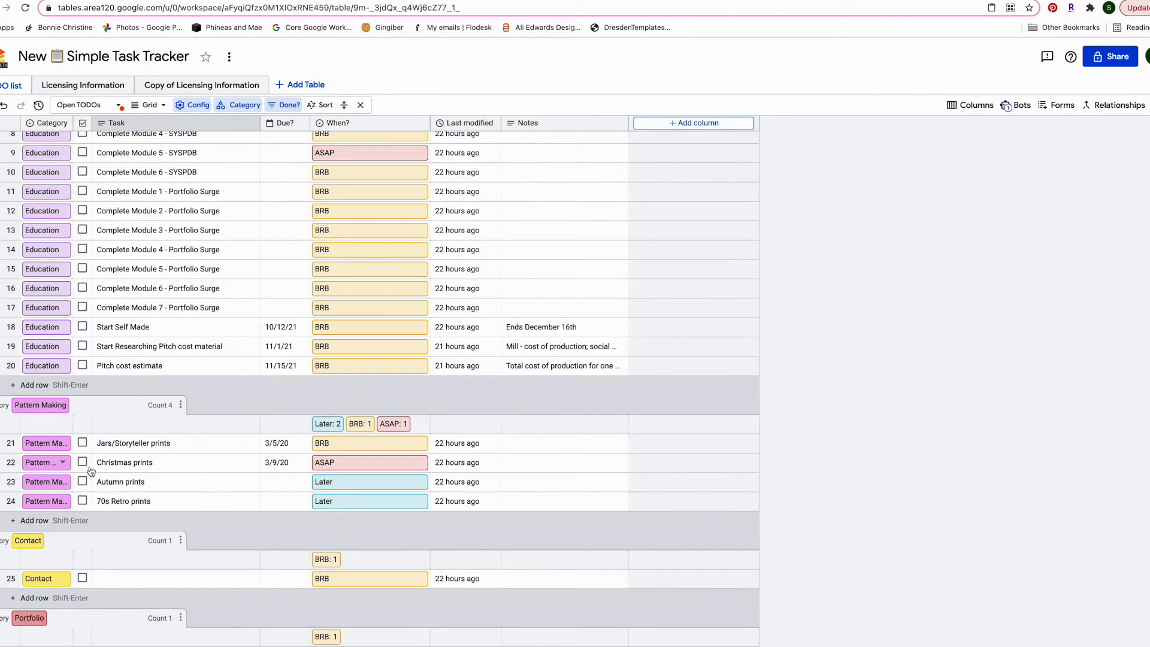
scroll(63, 450, up, 10)
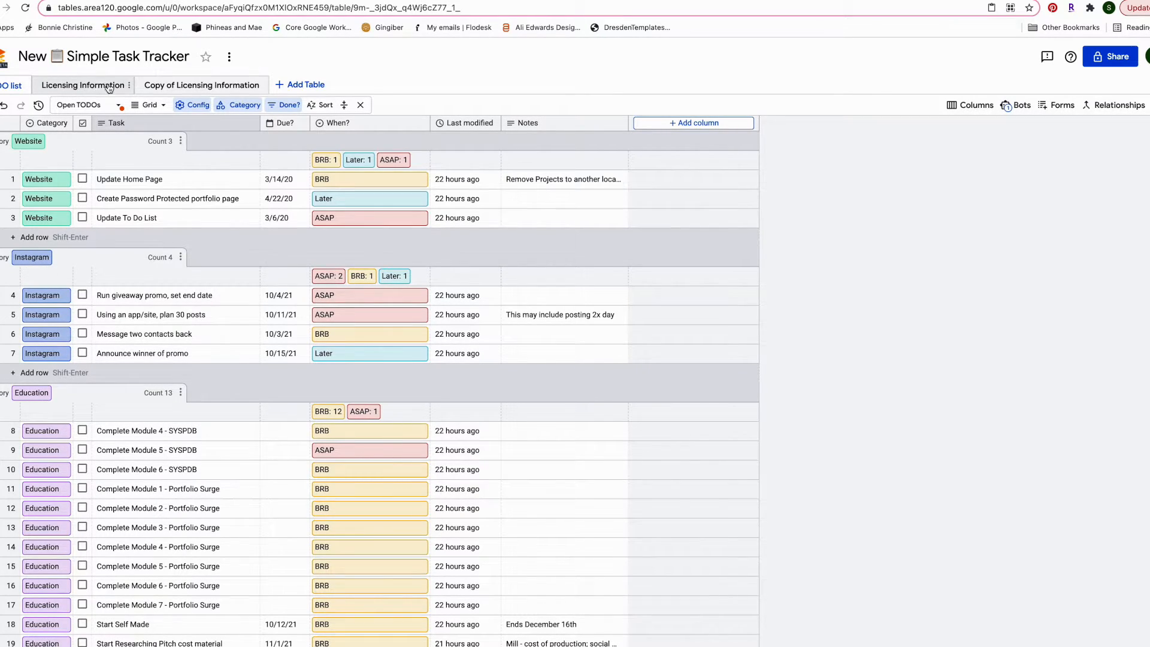
scroll(177, 450, down, 4)
scroll(179, 462, up, 4)
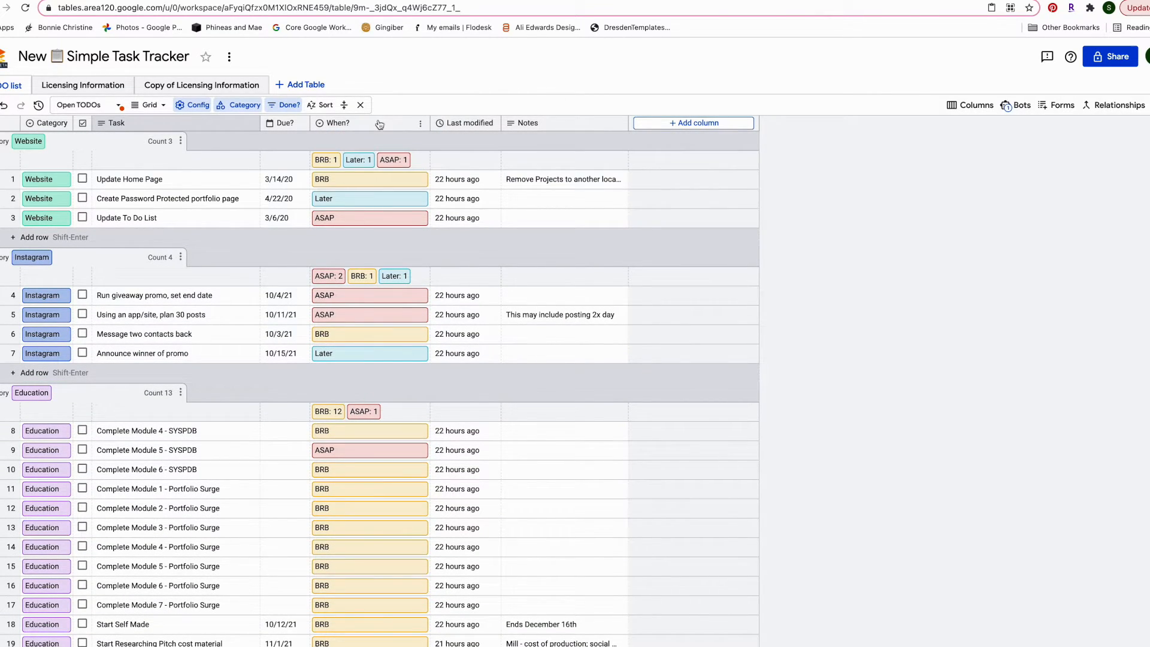
Look over the When? column's type options and cancel without changes
click(421, 124)
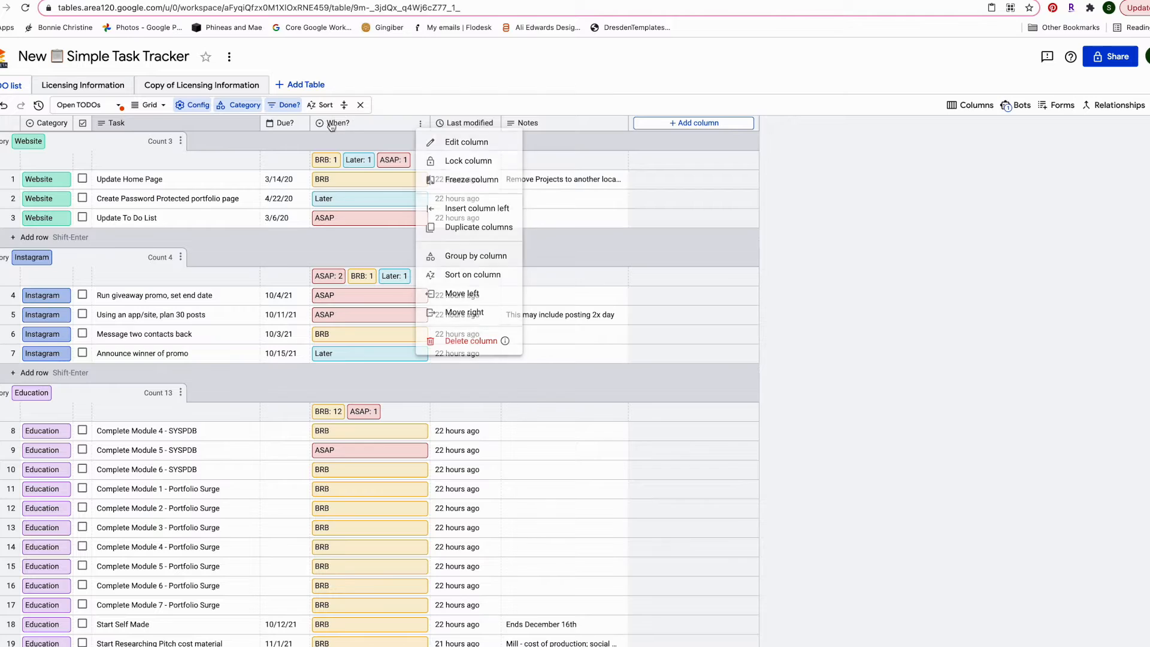
click(455, 141)
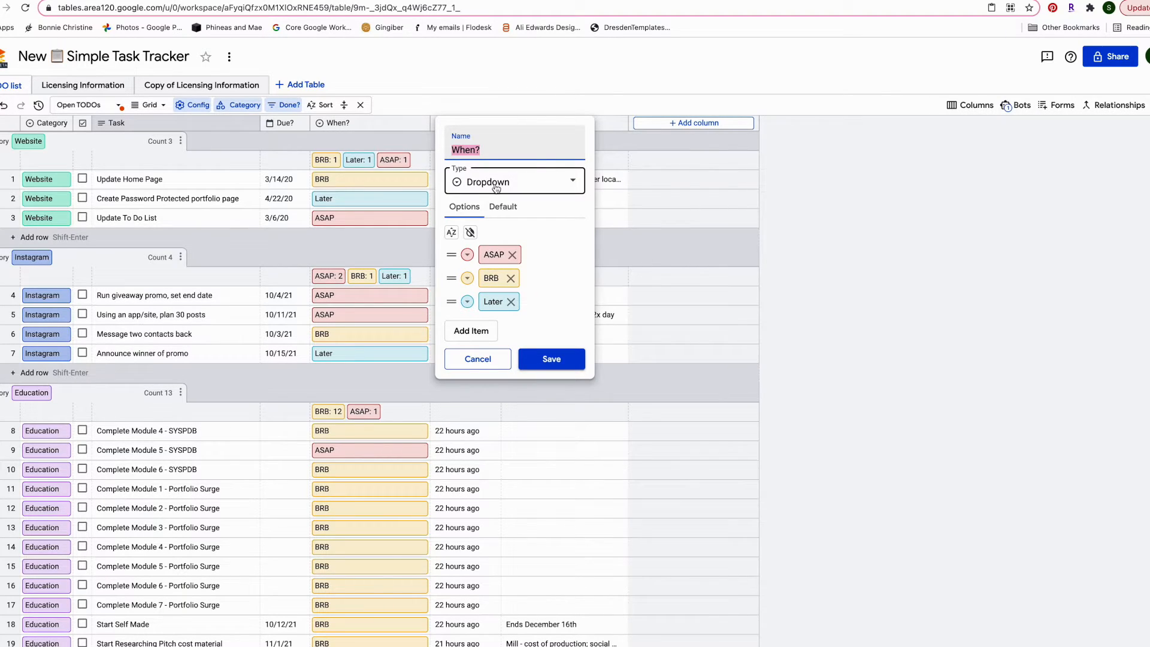
click(495, 187)
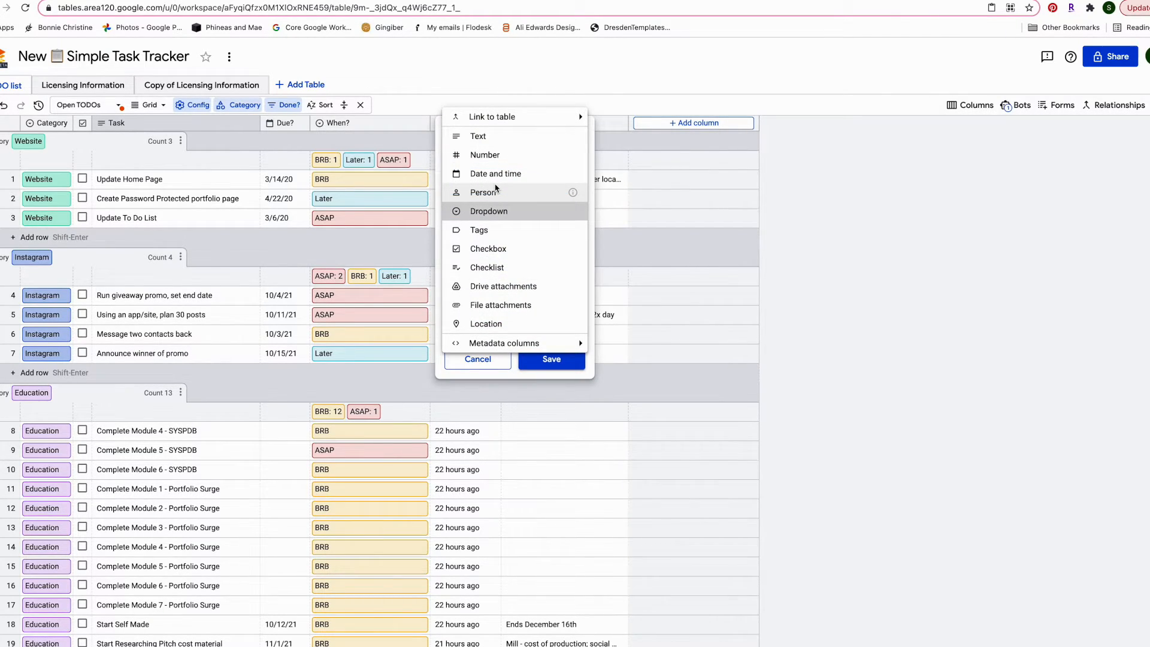
click(326, 151)
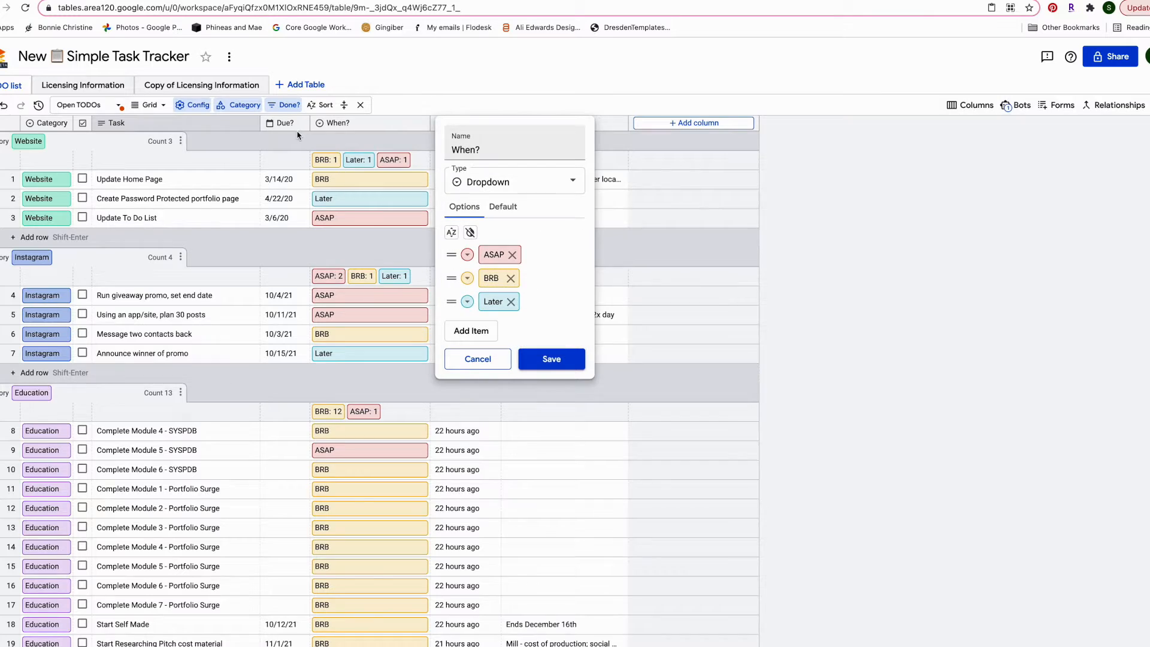
click(298, 135)
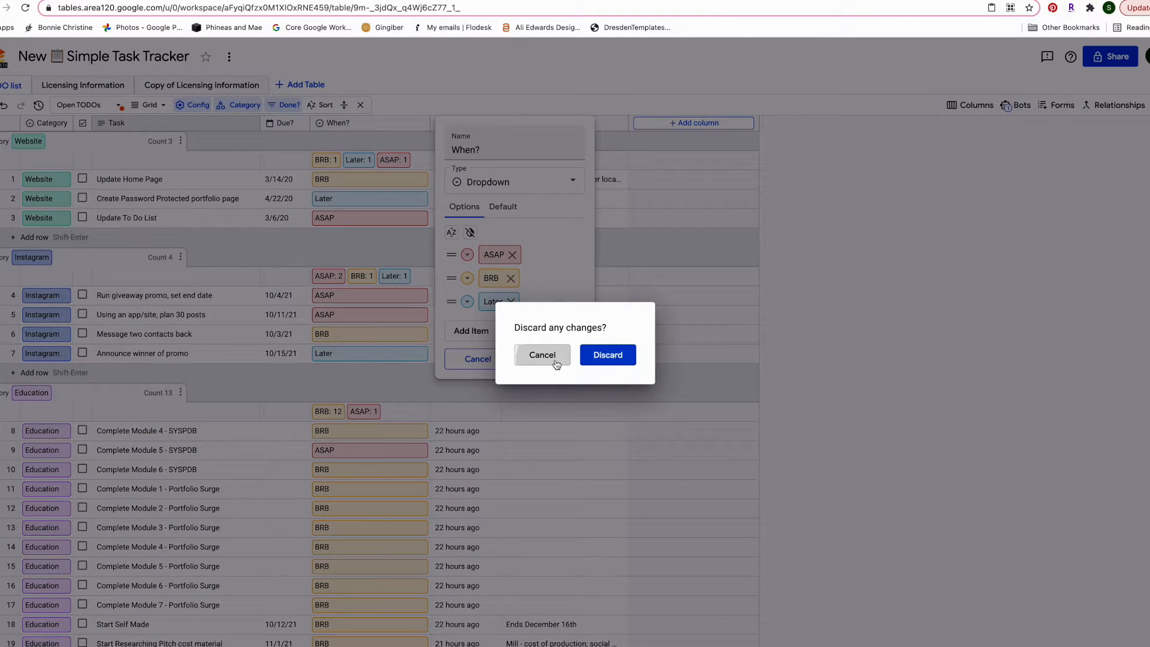
click(542, 355)
click(476, 358)
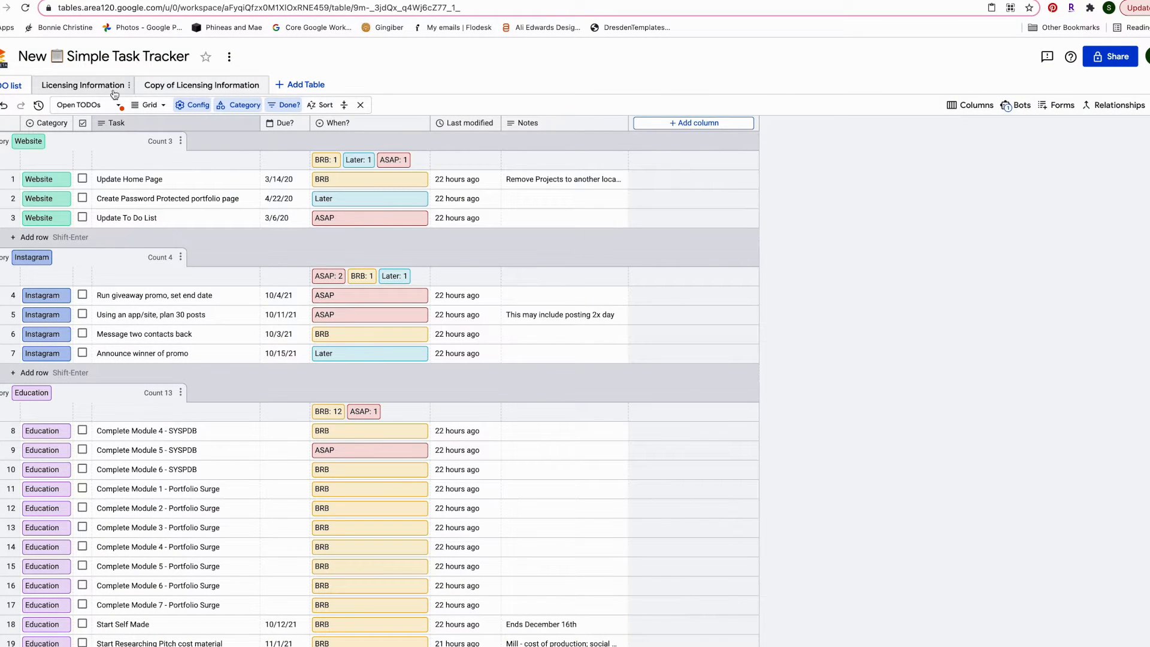
Switch to the Copy of Licensing Information table
click(198, 85)
scroll(261, 220, down, 3)
scroll(261, 220, up, 3)
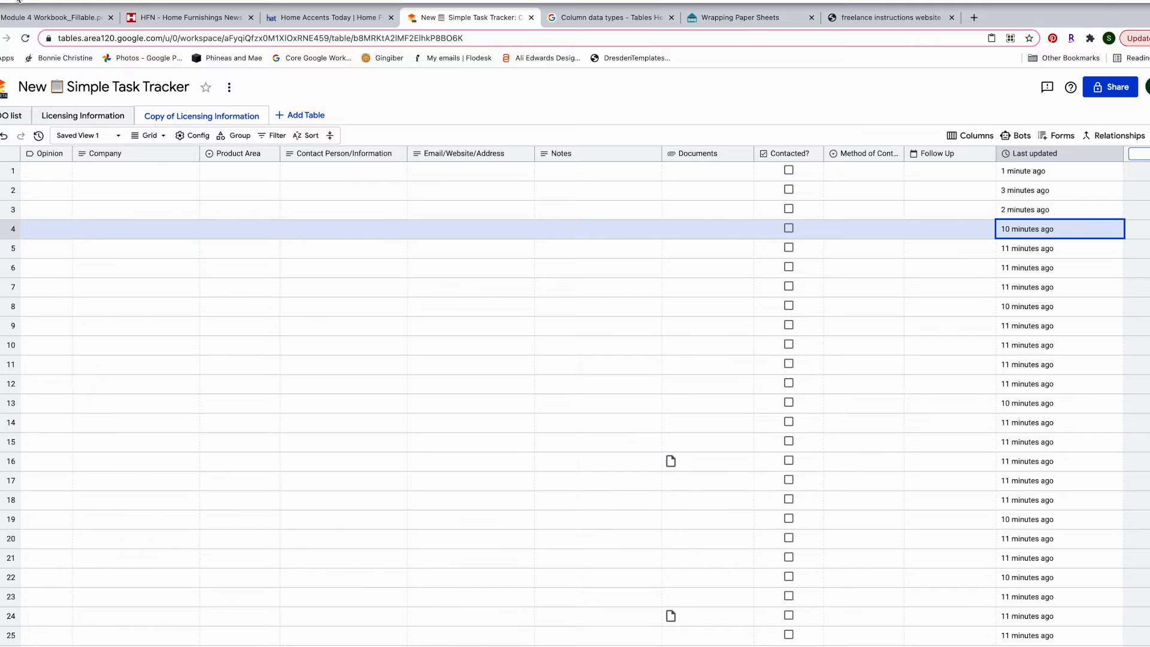
Exit full screen and arrange the tracker beside the Ellie & Liv home page
click(25, 3)
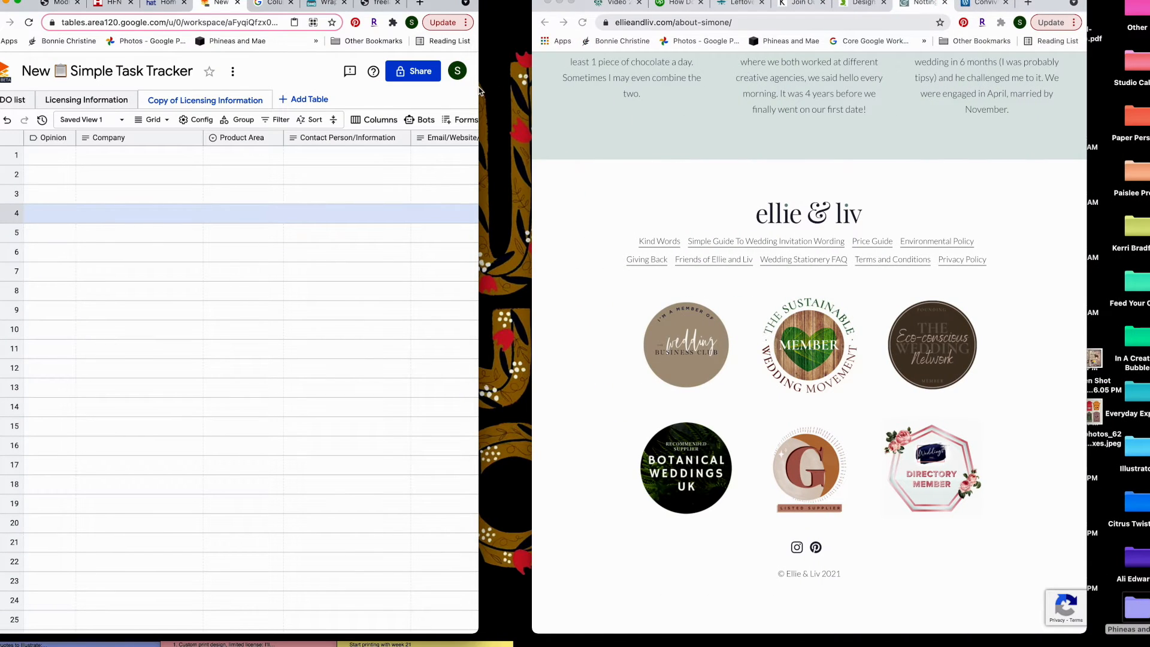
drag(499, 90, 532, 91)
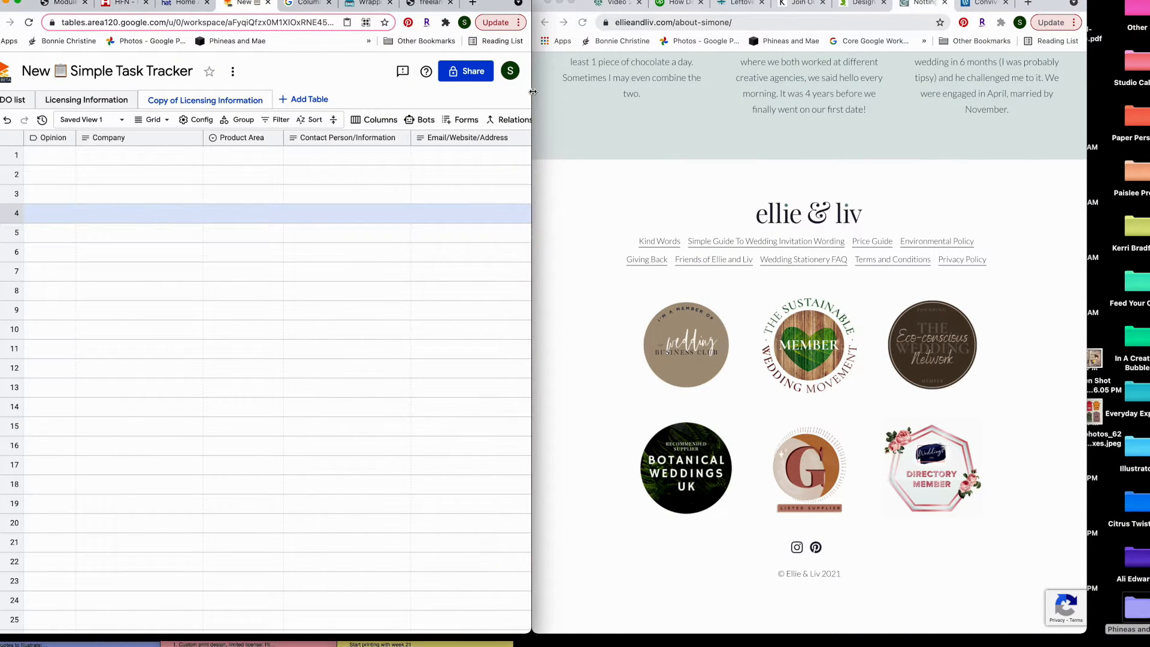
click(615, 137)
scroll(612, 137, up, 15)
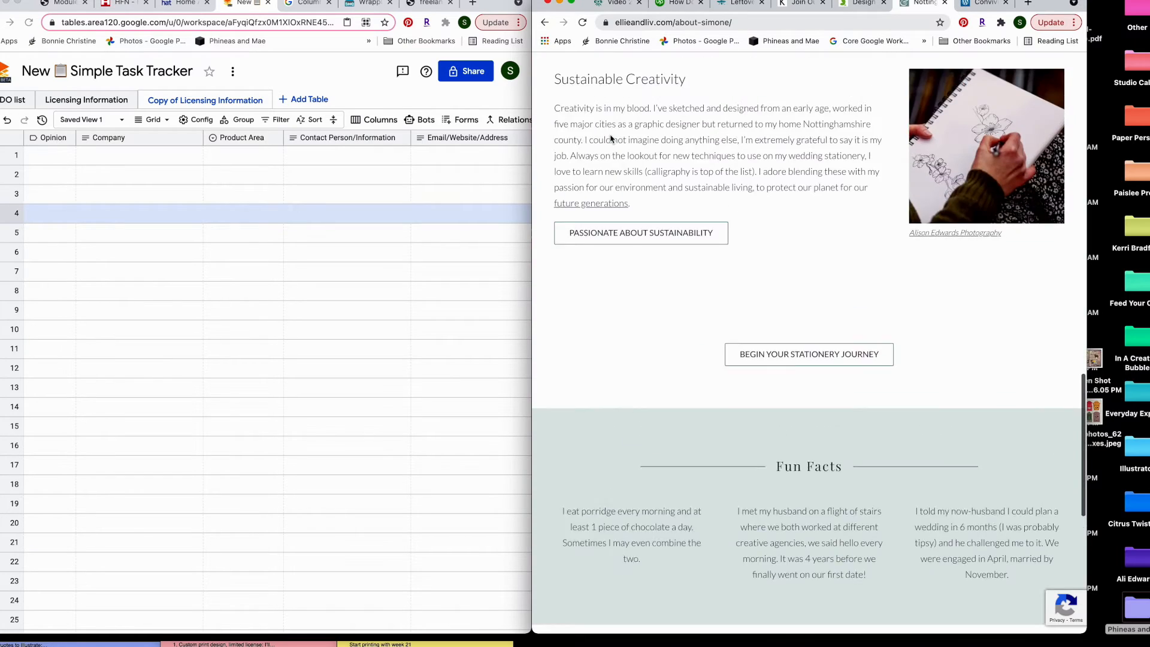
scroll(611, 137, up, 5)
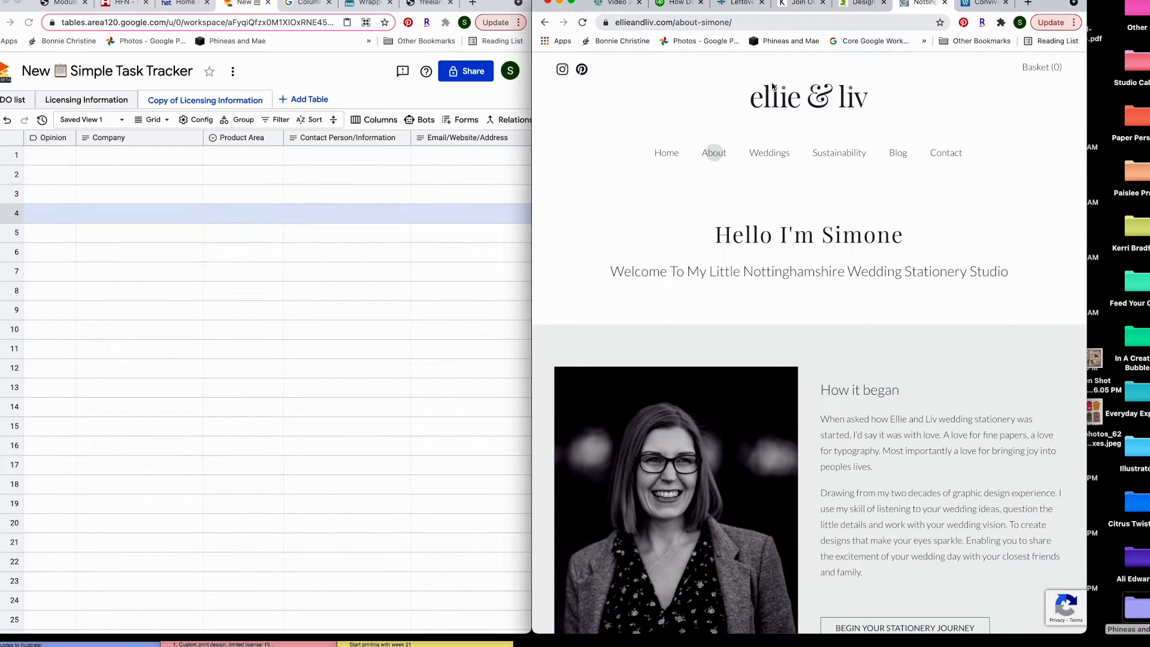
click(771, 108)
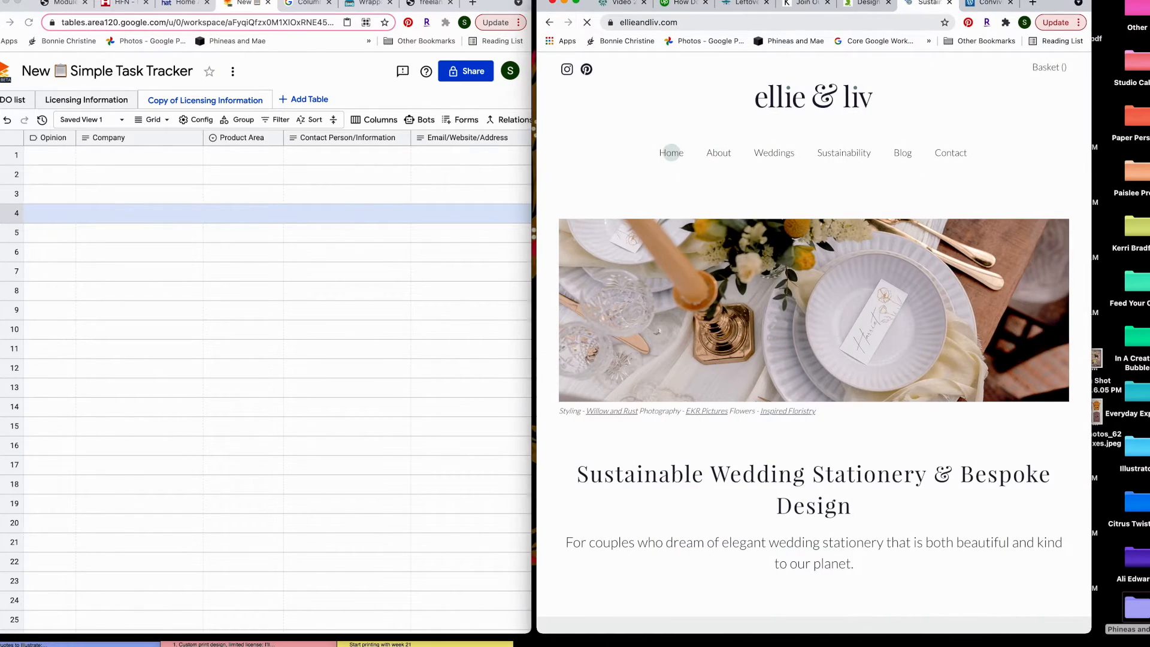
drag(761, 2, 772, 3)
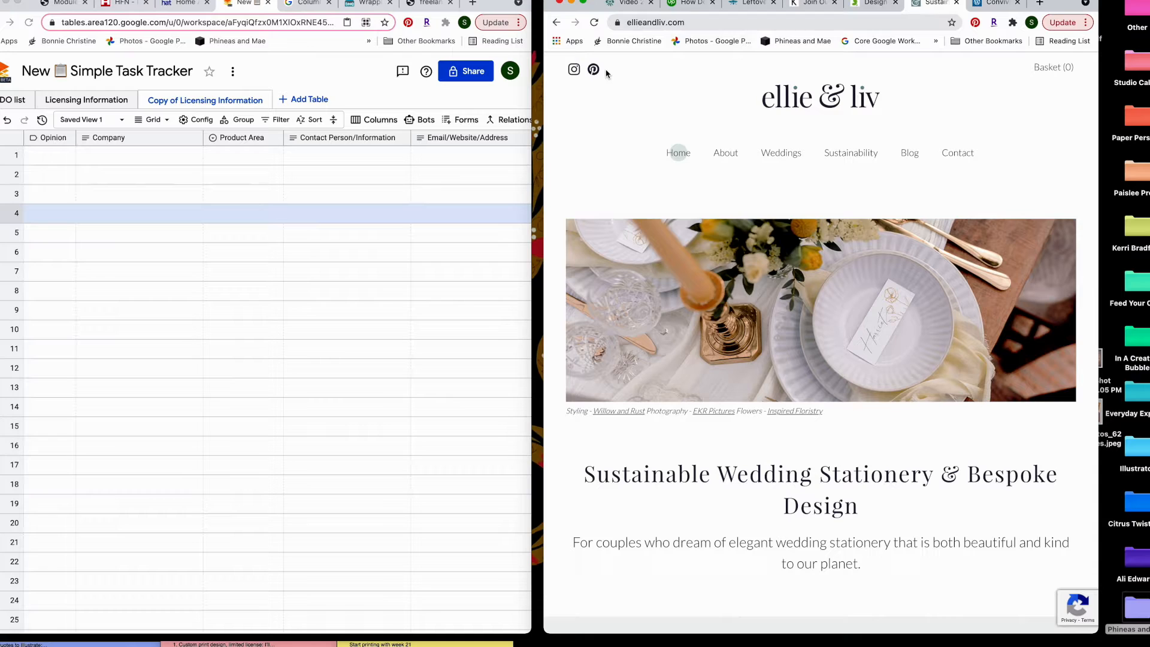
Go to the Ellie & Liv contact page and scroll down to its Get in touch form
scroll(752, 162, down, 5)
scroll(752, 161, up, 5)
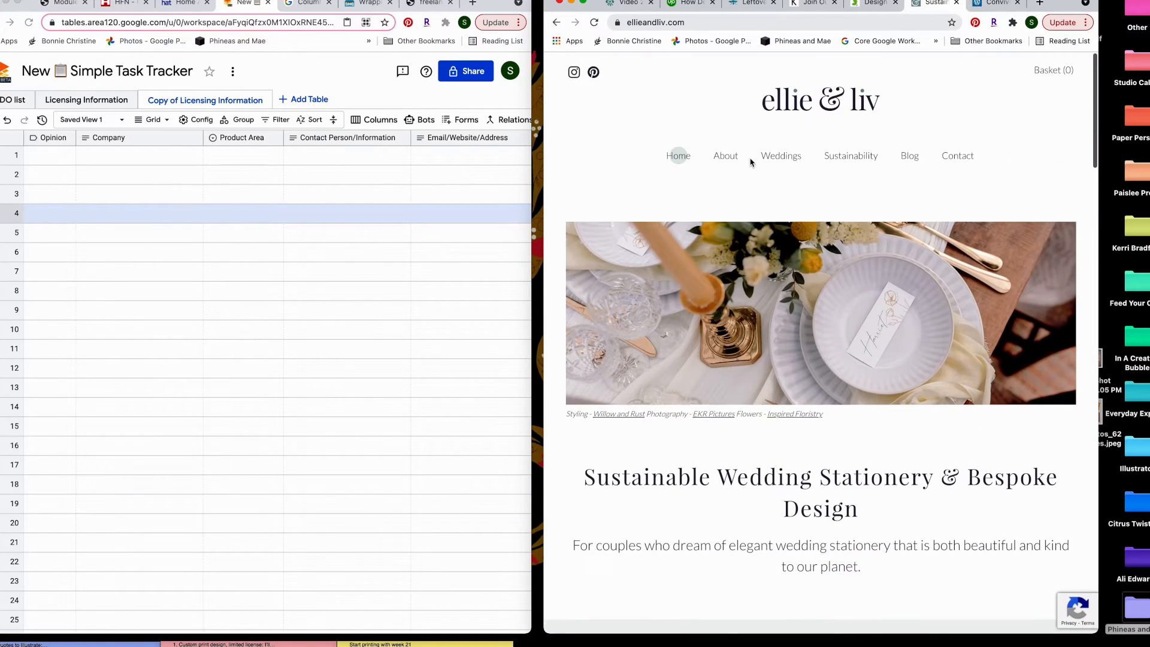
click(957, 148)
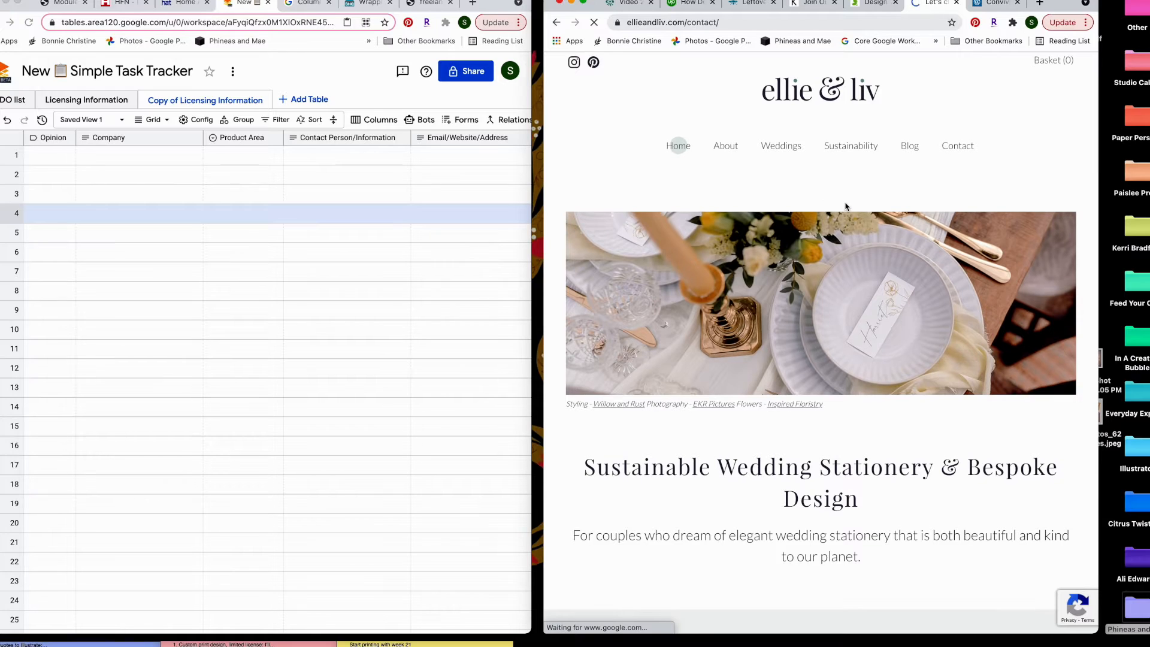
mouse_move(777, 159)
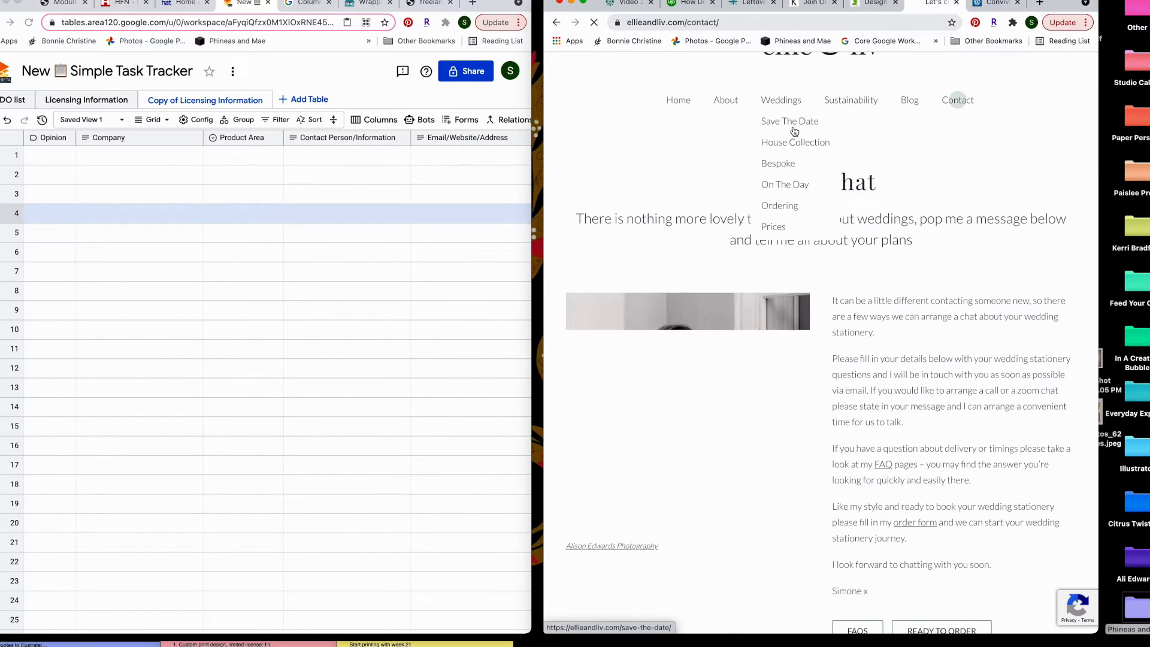
scroll(793, 131, down, 2)
scroll(794, 132, down, 2)
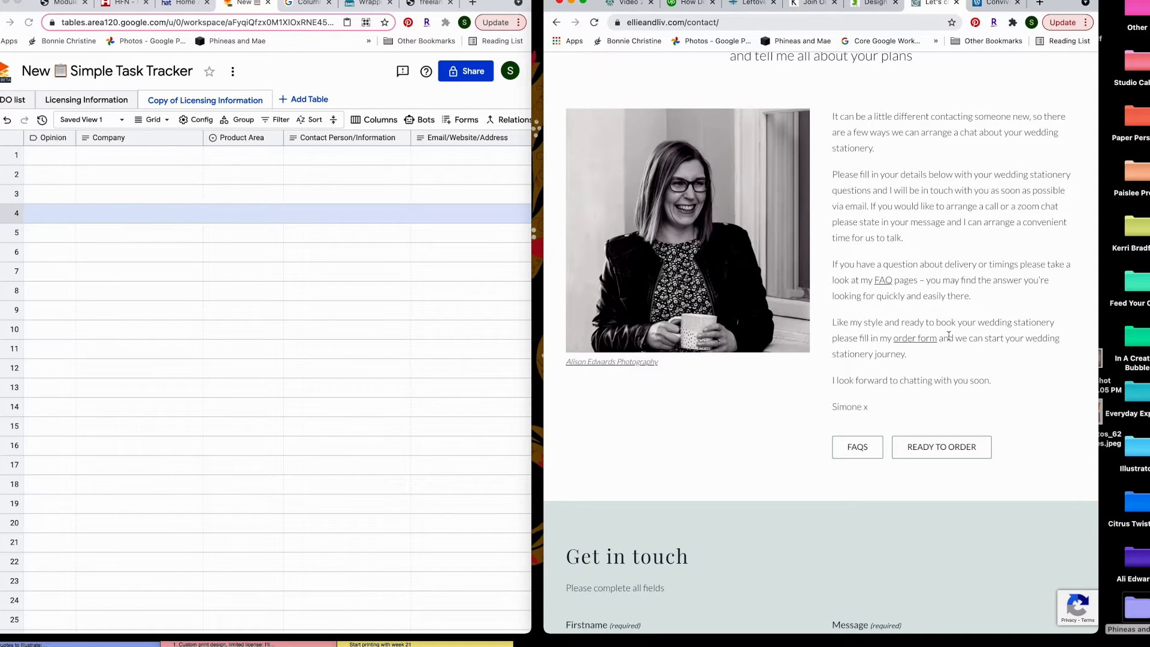
scroll(934, 333, down, 10)
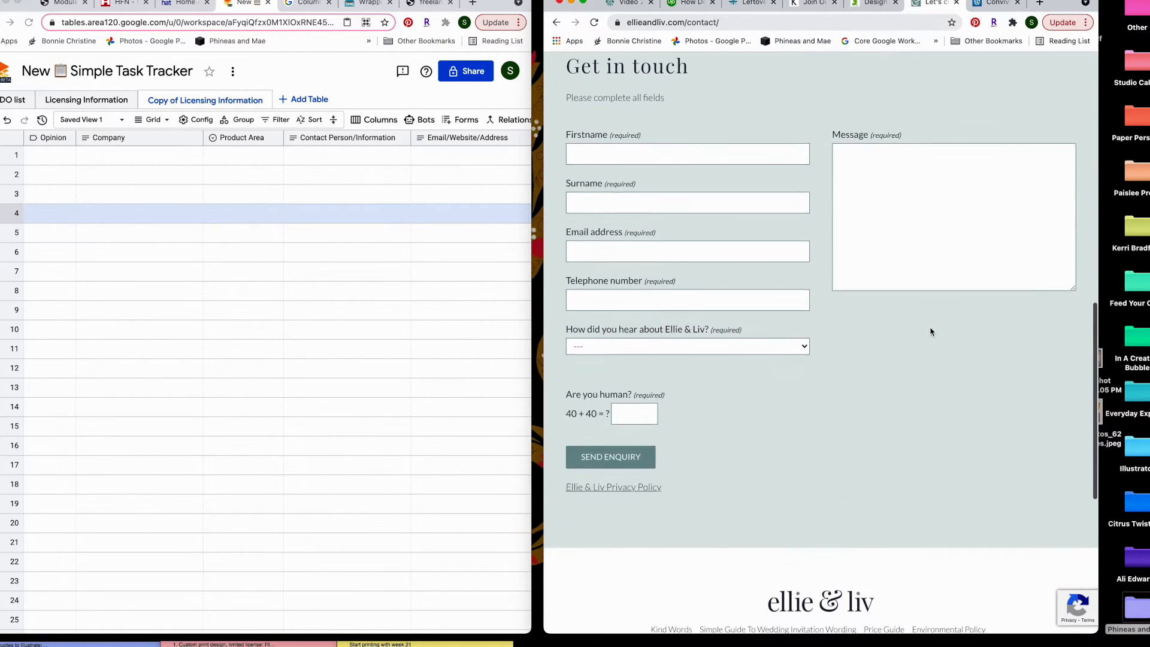
scroll(930, 331, down, 5)
scroll(930, 331, up, 1)
scroll(930, 331, down, 5)
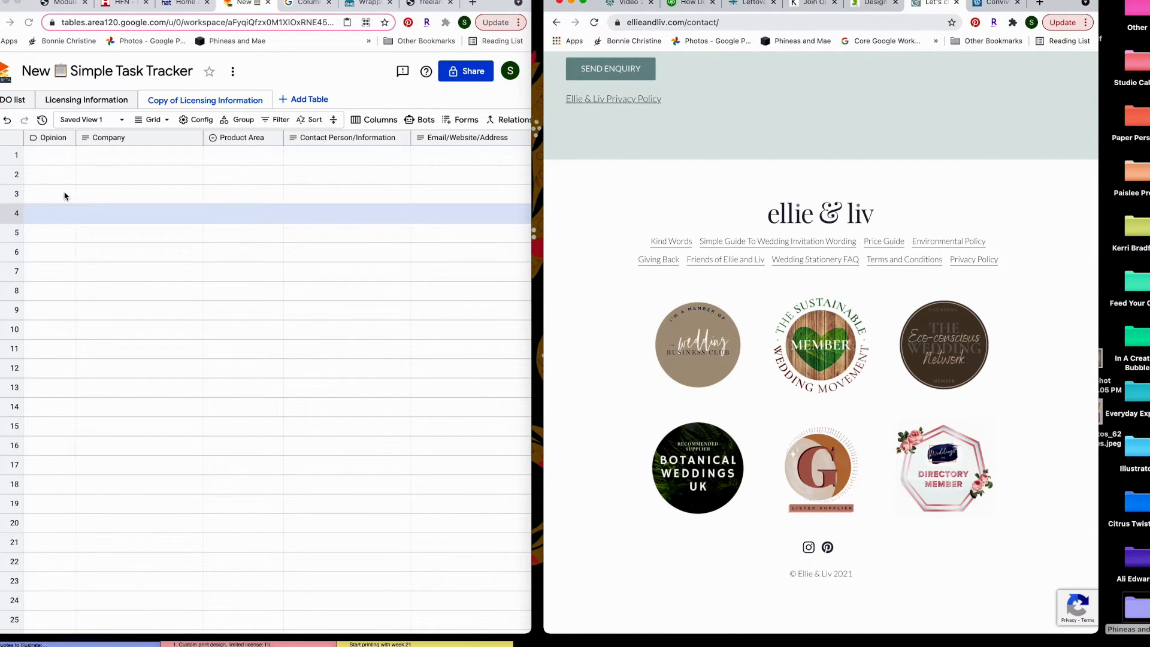
Enter 'Ellie and Liv' as row 1's Company and set its Product Area to Stationery
click(153, 169)
click(151, 156)
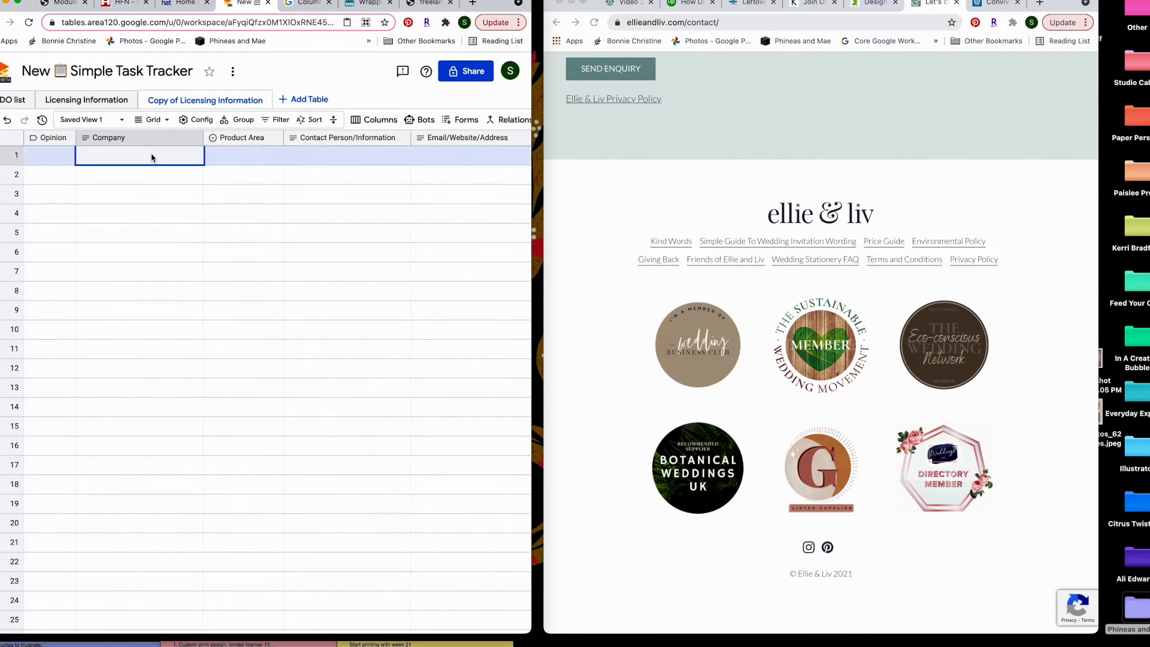
scroll(678, 232, up, 3)
scroll(679, 232, up, 10)
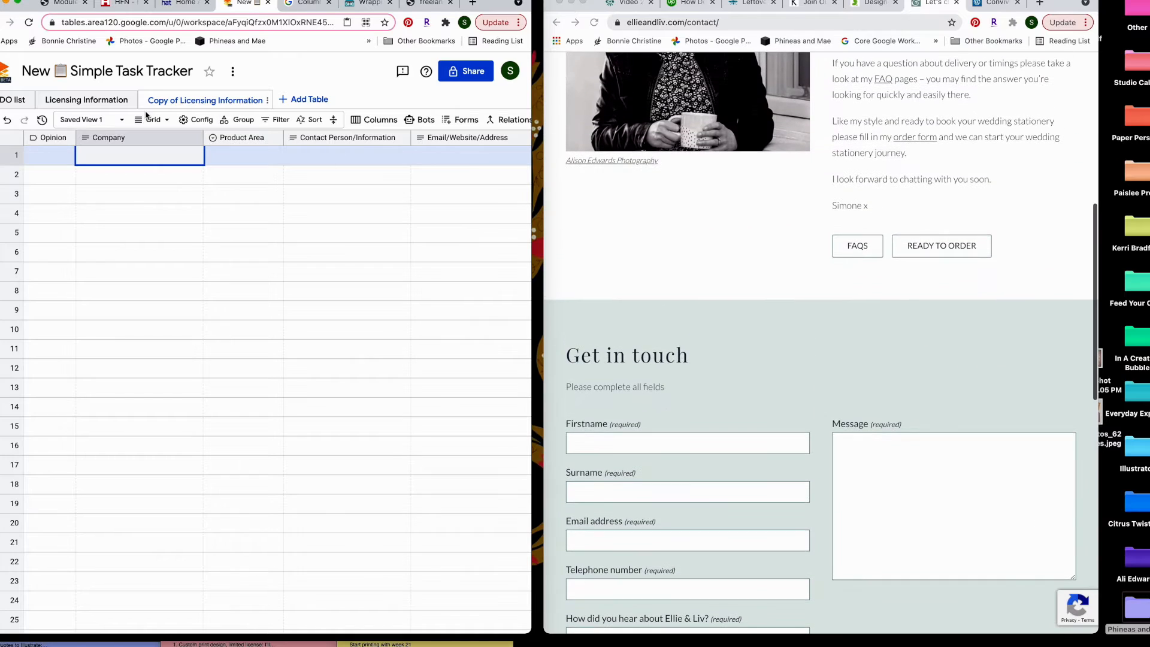
text(Ellie and Liv)
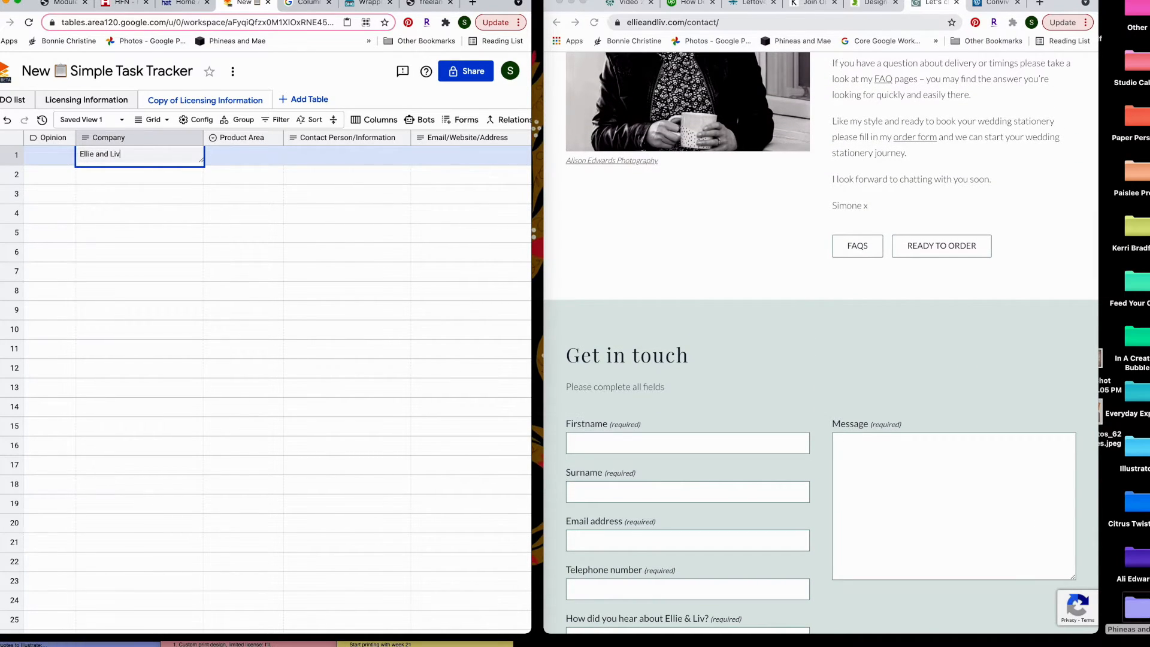
key(Tab)
click(262, 155)
click(276, 281)
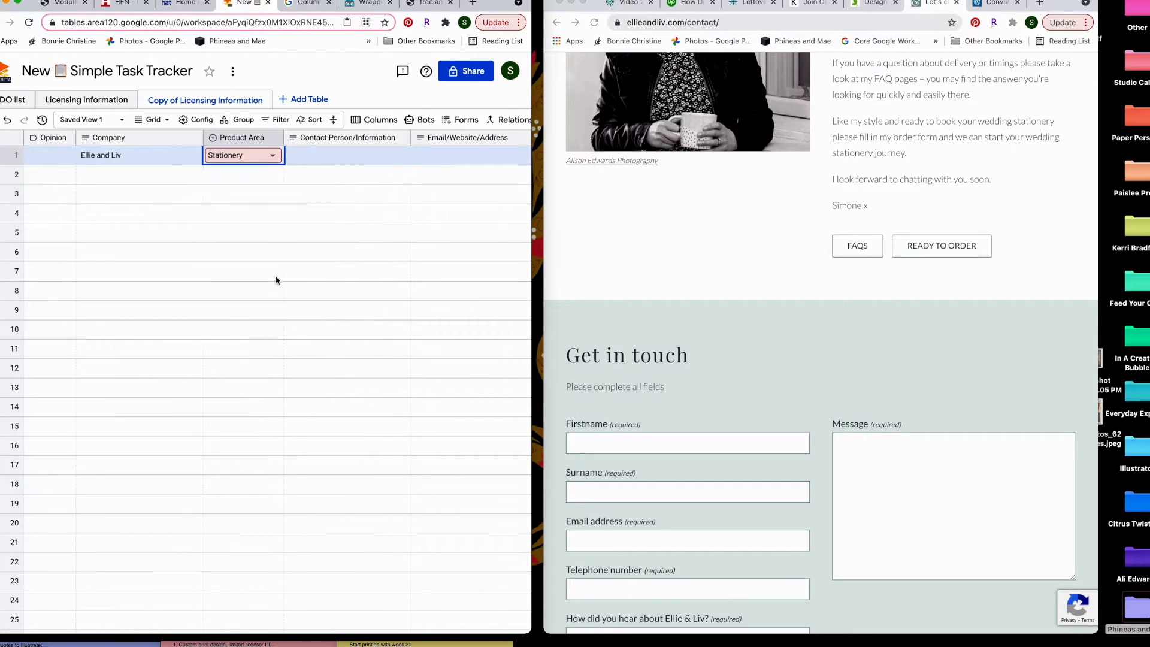
click(330, 163)
Read the Ellie and Liv website's About page to find the contact person
scroll(871, 251, up, 5)
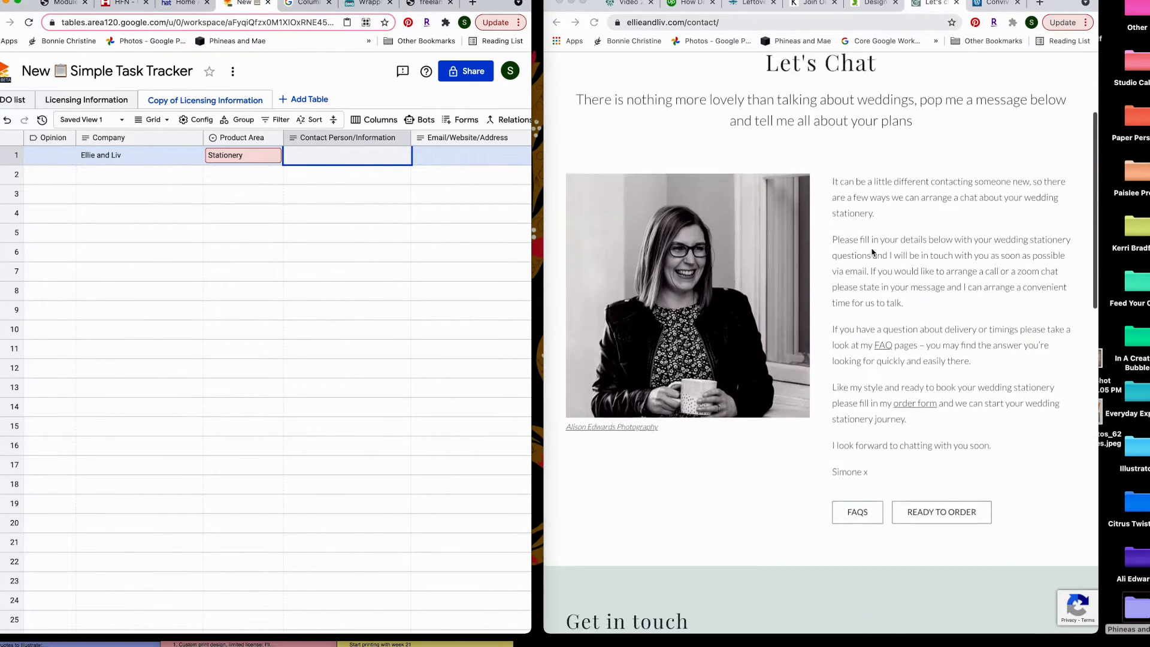
scroll(928, 84, up, 3)
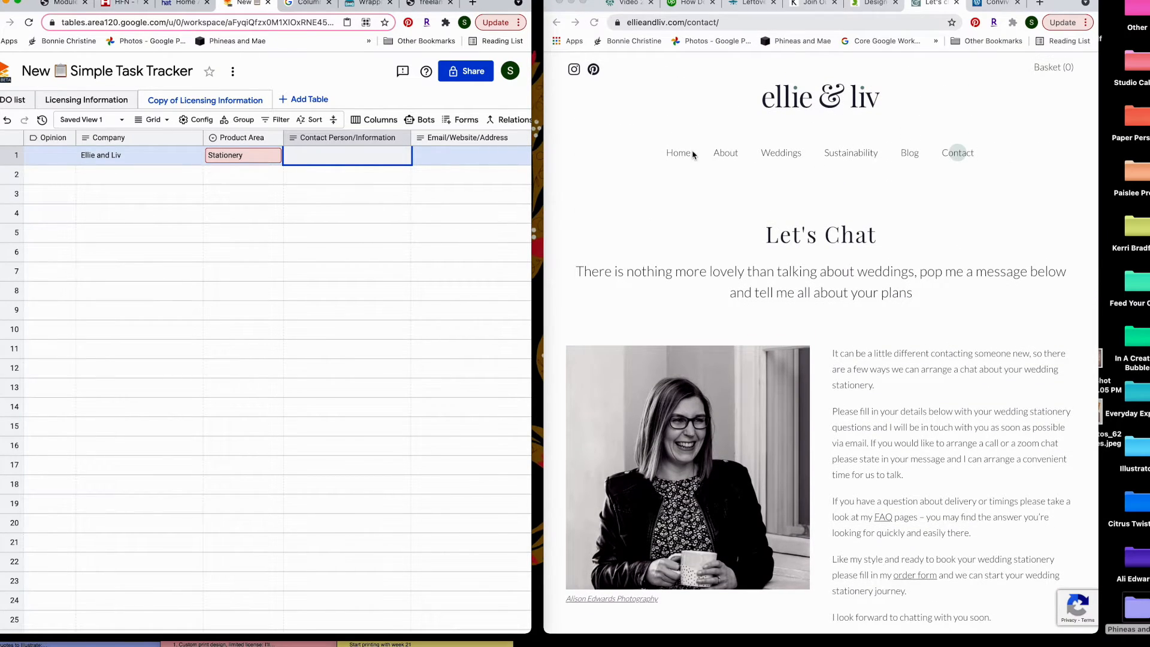
click(726, 154)
click(728, 156)
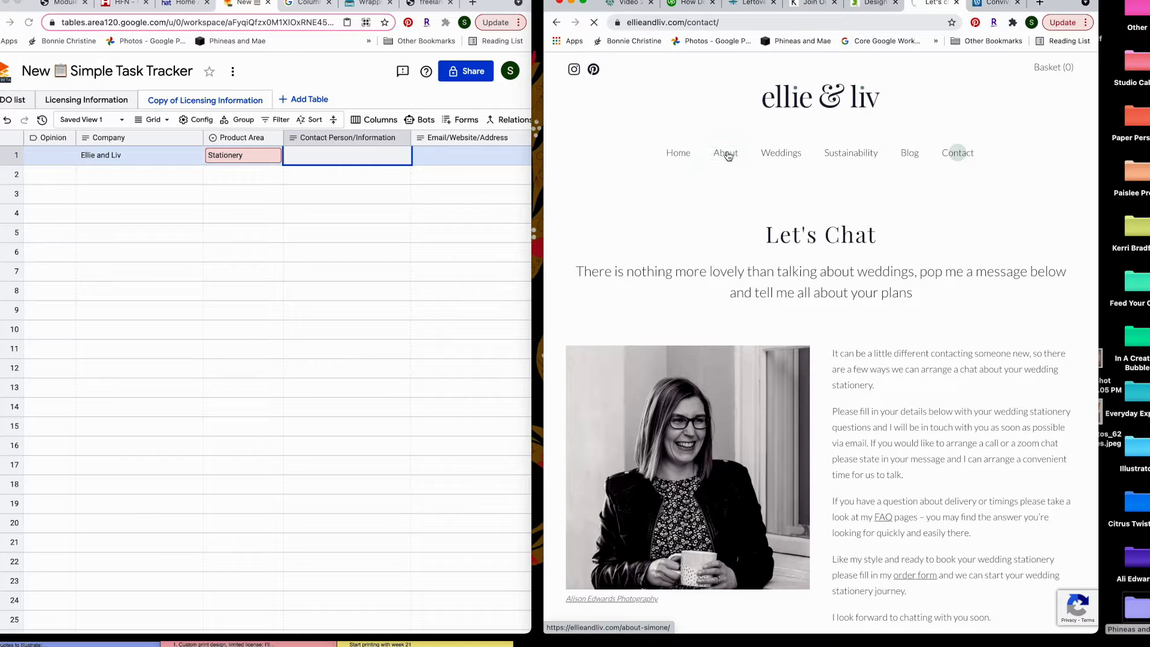
scroll(993, 369, down, 4)
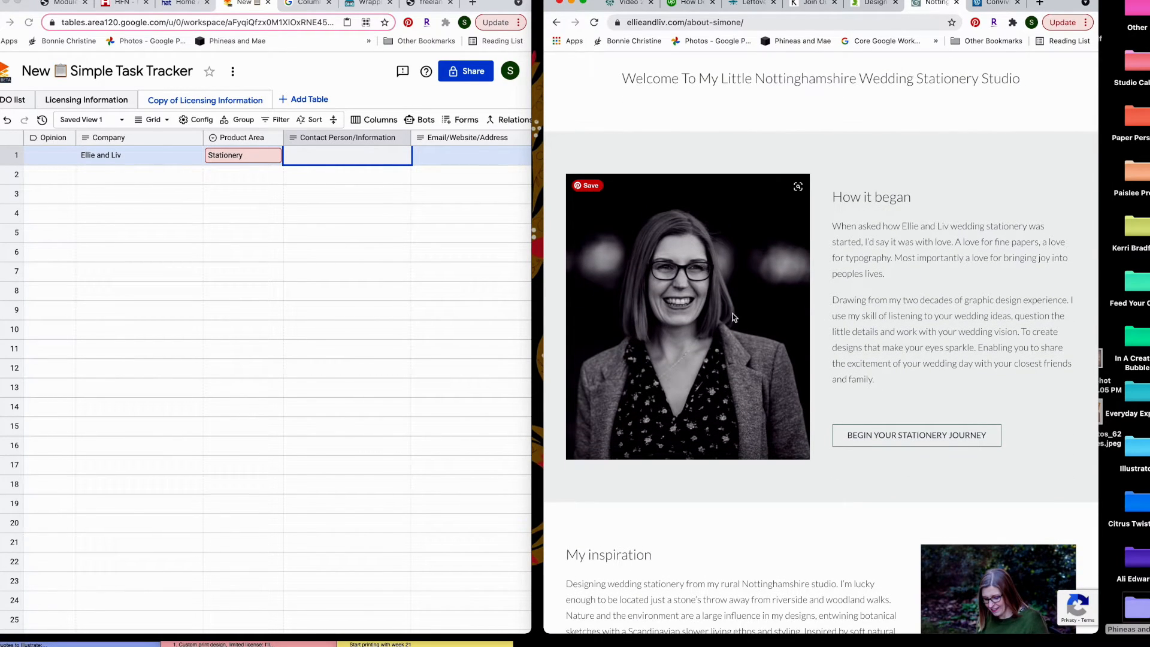
scroll(734, 317, down, 10)
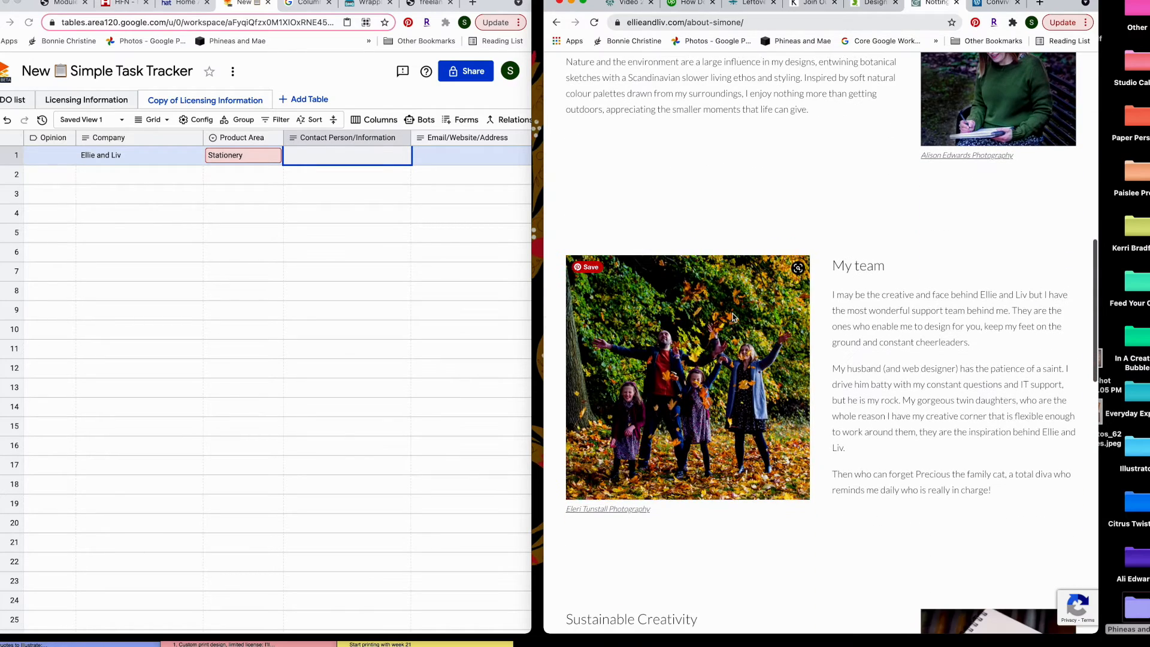
scroll(734, 317, down, 6)
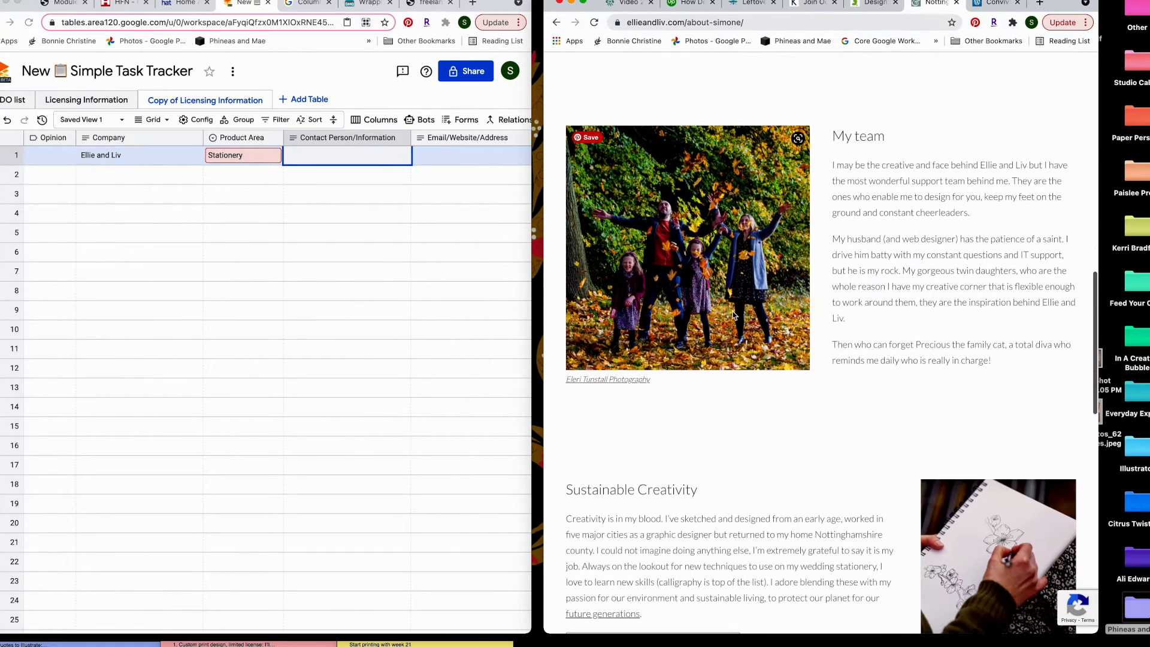
scroll(733, 316, down, 3)
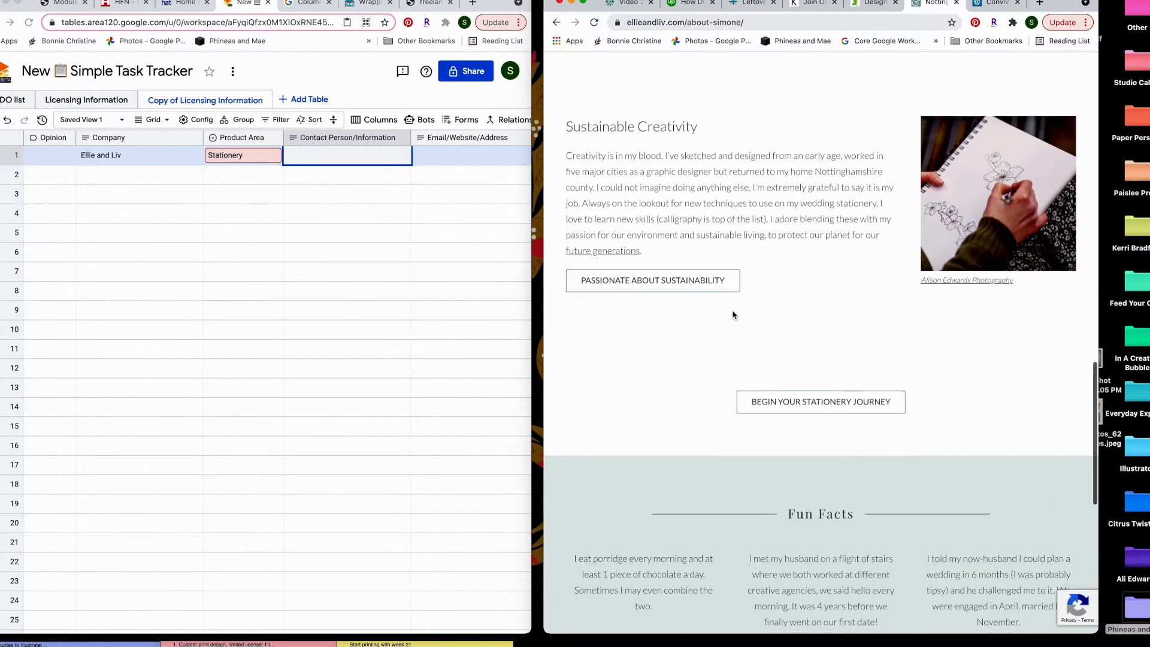
scroll(730, 309, up, 7)
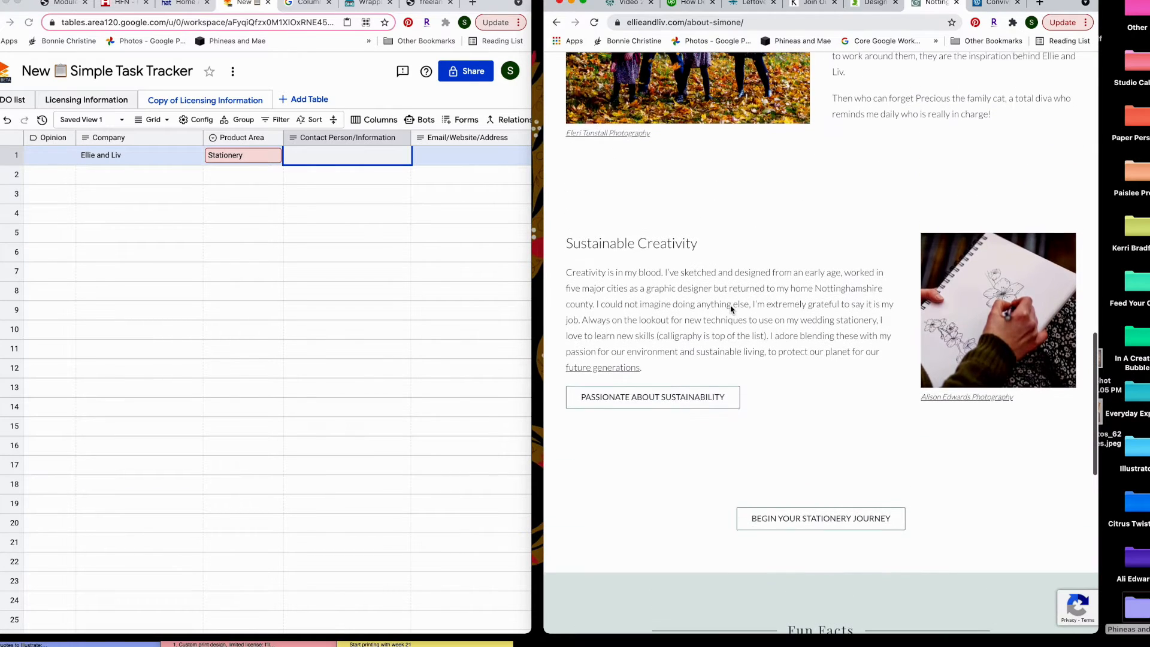
scroll(730, 309, up, 15)
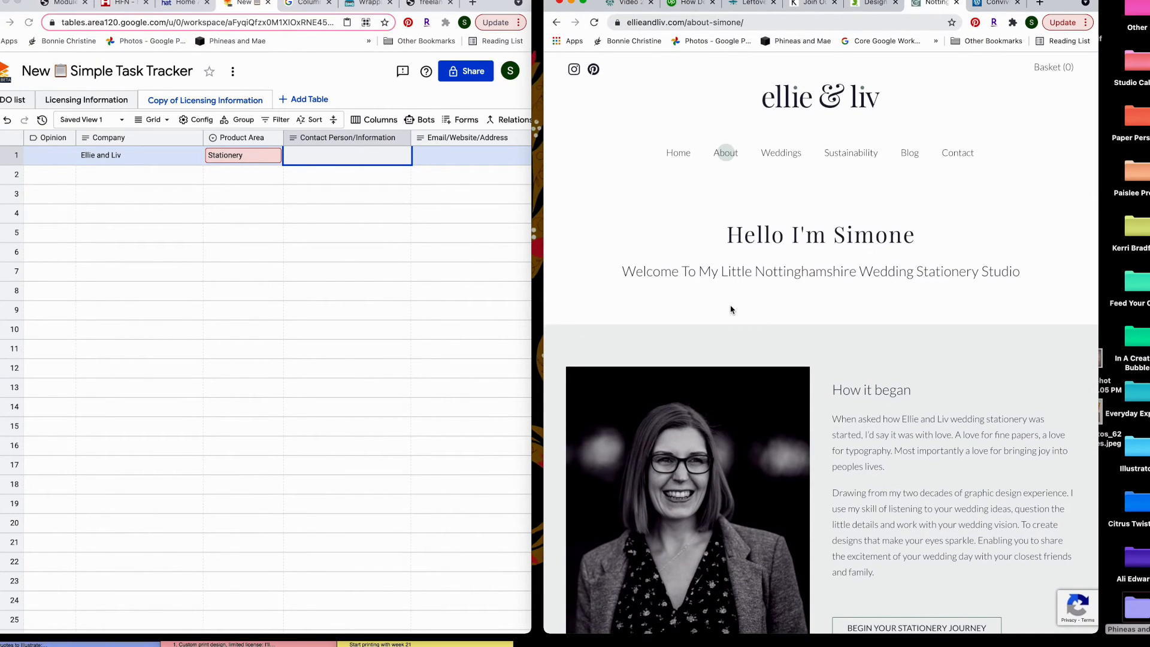
scroll(730, 309, down, 1)
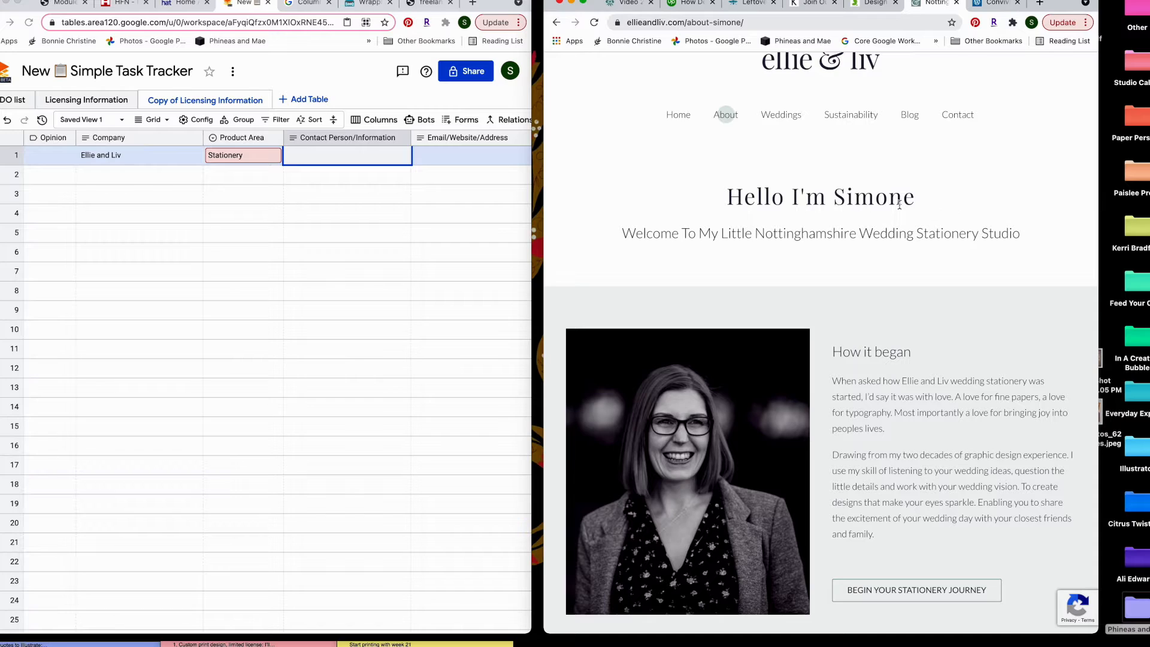
Enter the contact's first name and ellieandlive.com in row 1's contact and website cells
click(314, 159)
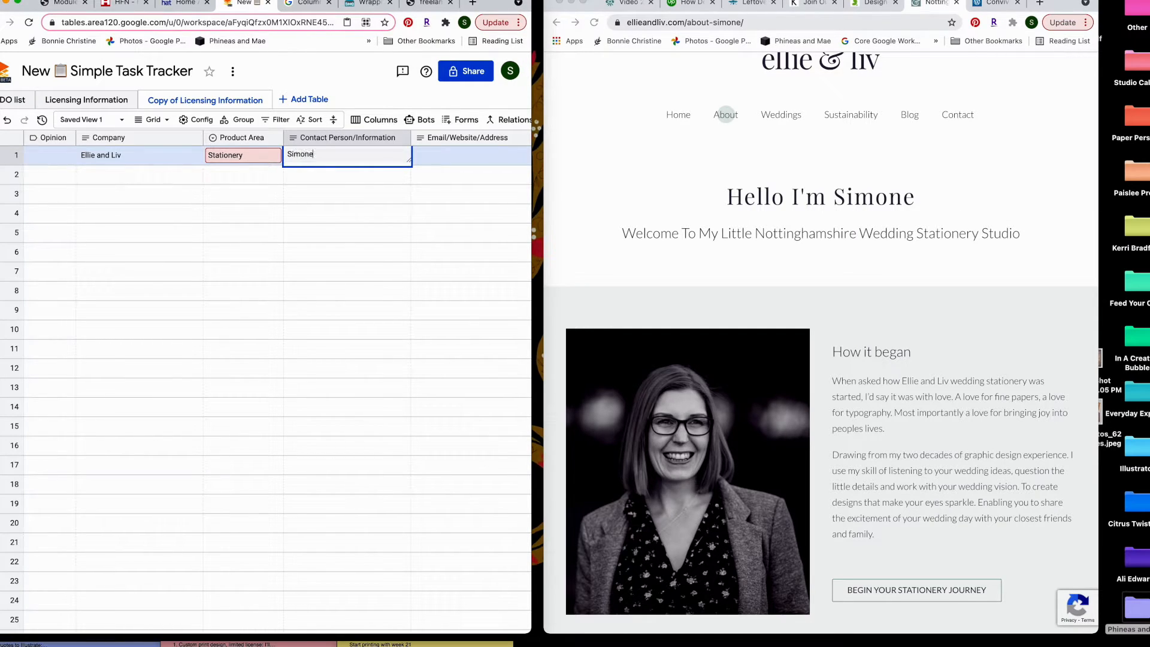
click(468, 153)
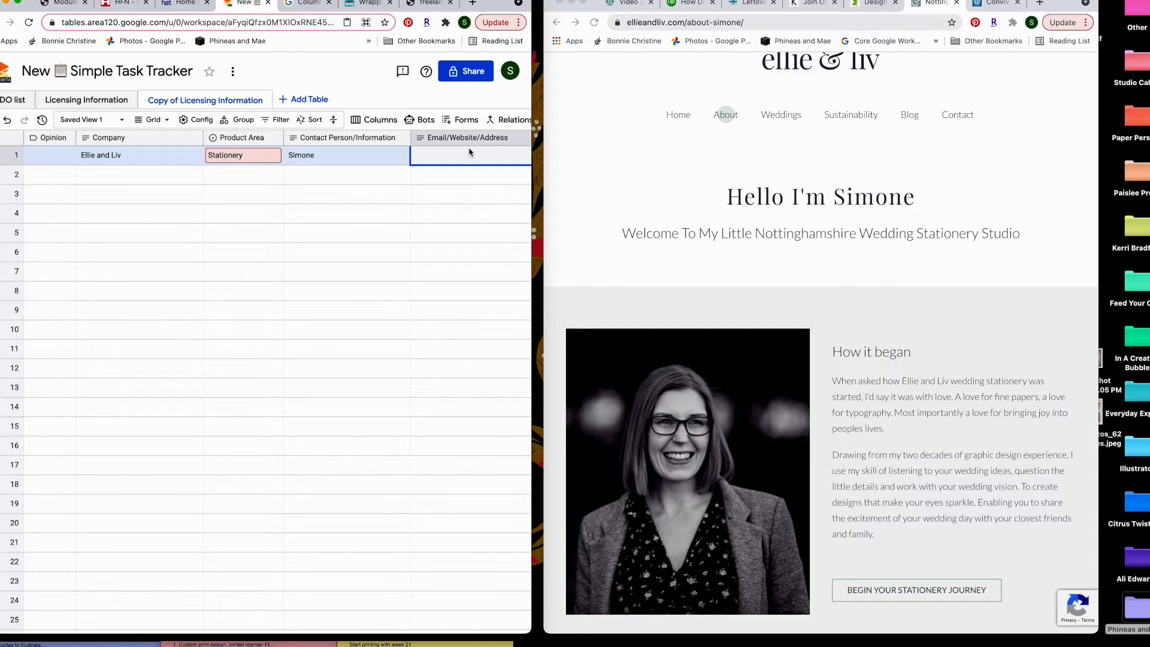
text(ellieandlive.com)
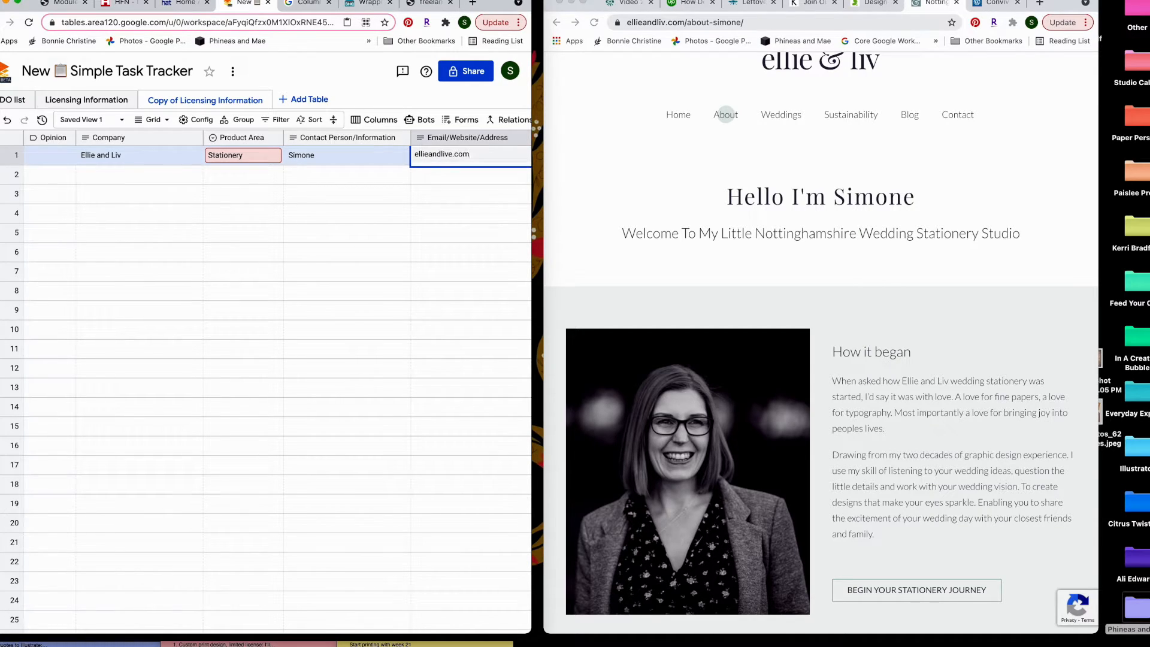
scroll(423, 177, right, 2)
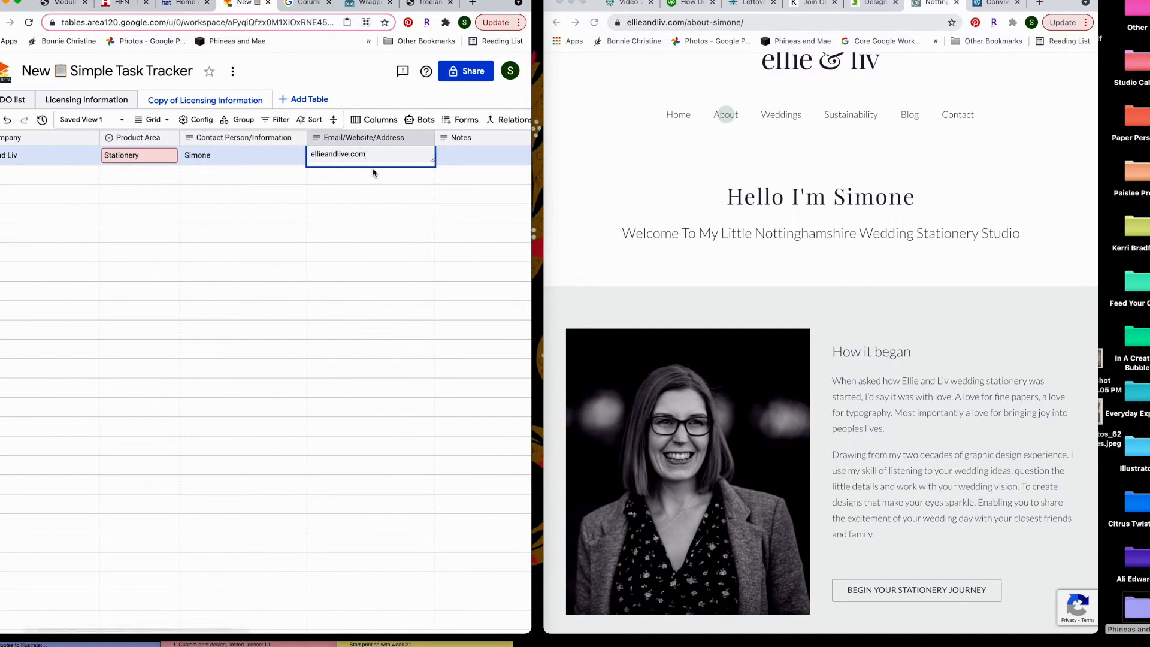
click(350, 194)
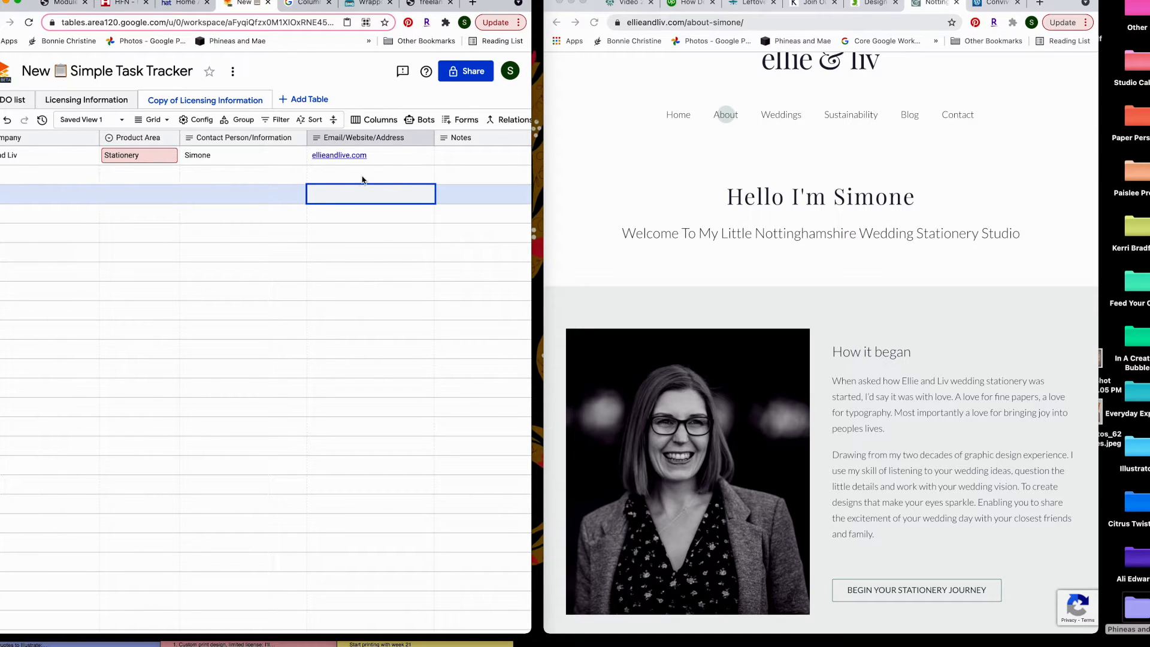
Replace the website with the sample-submission email and note: email-body samples, low-res JPEGs, max 8 images
click(377, 160)
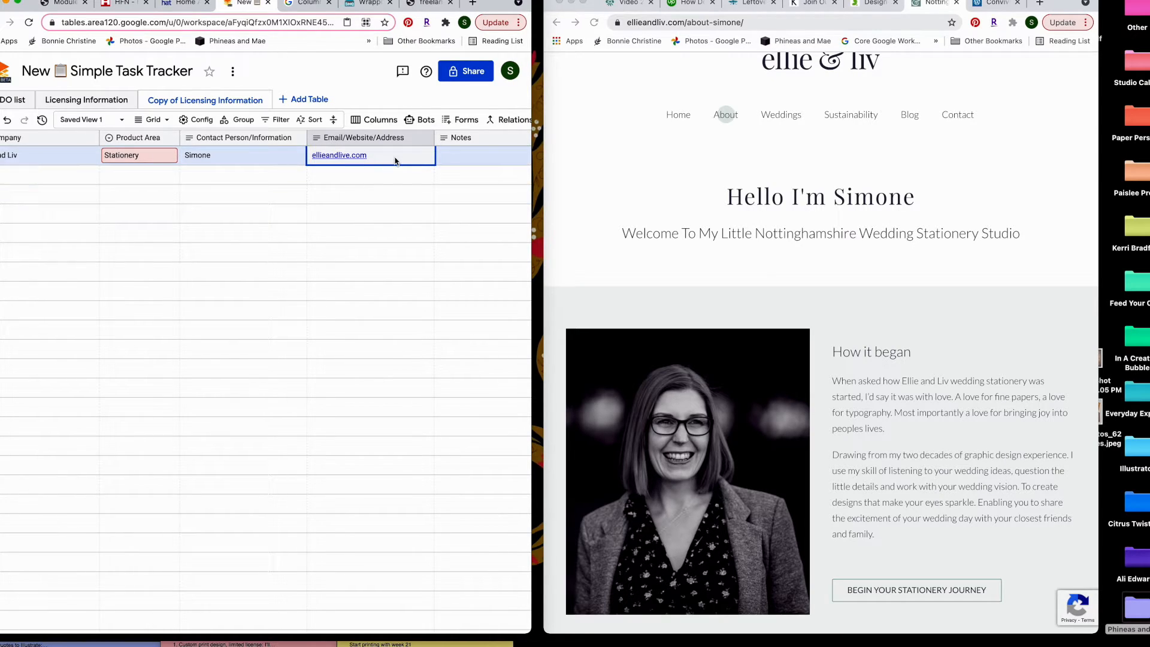
double_click(395, 157)
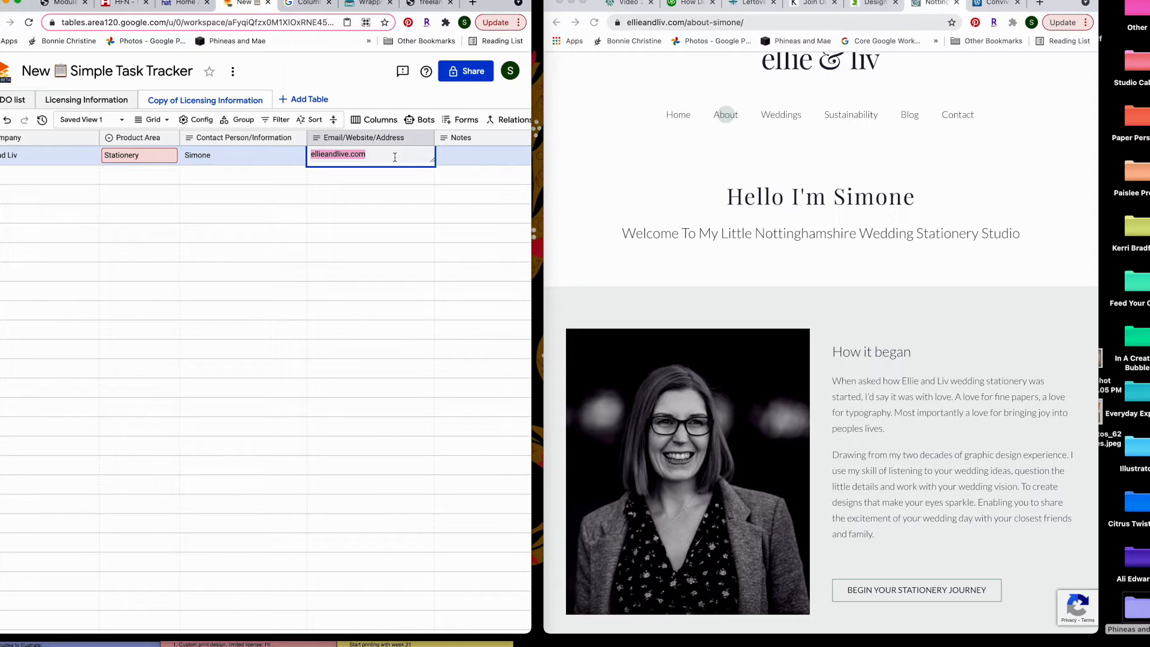
text(sample@)
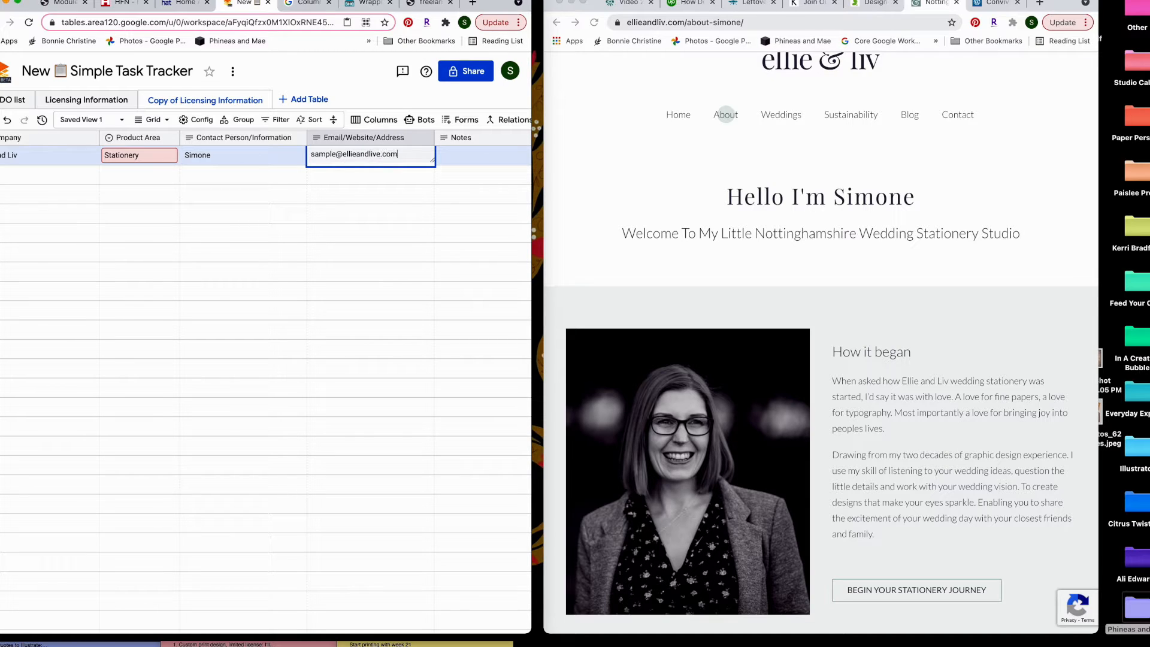
key(Tab)
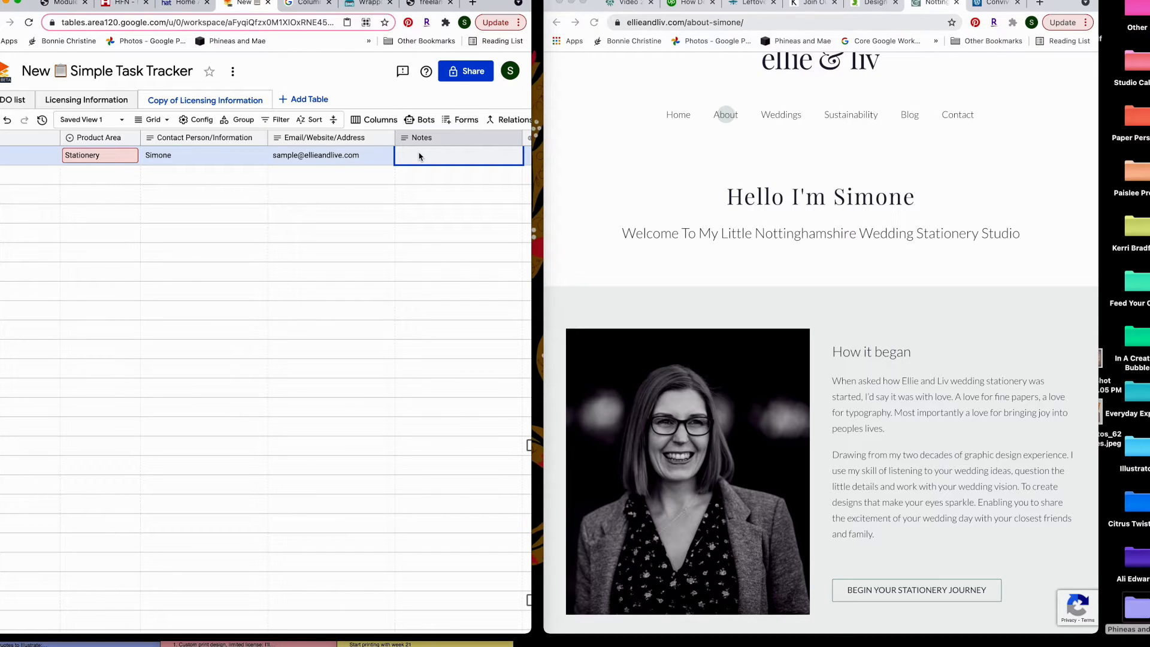
text(submit samples to the)
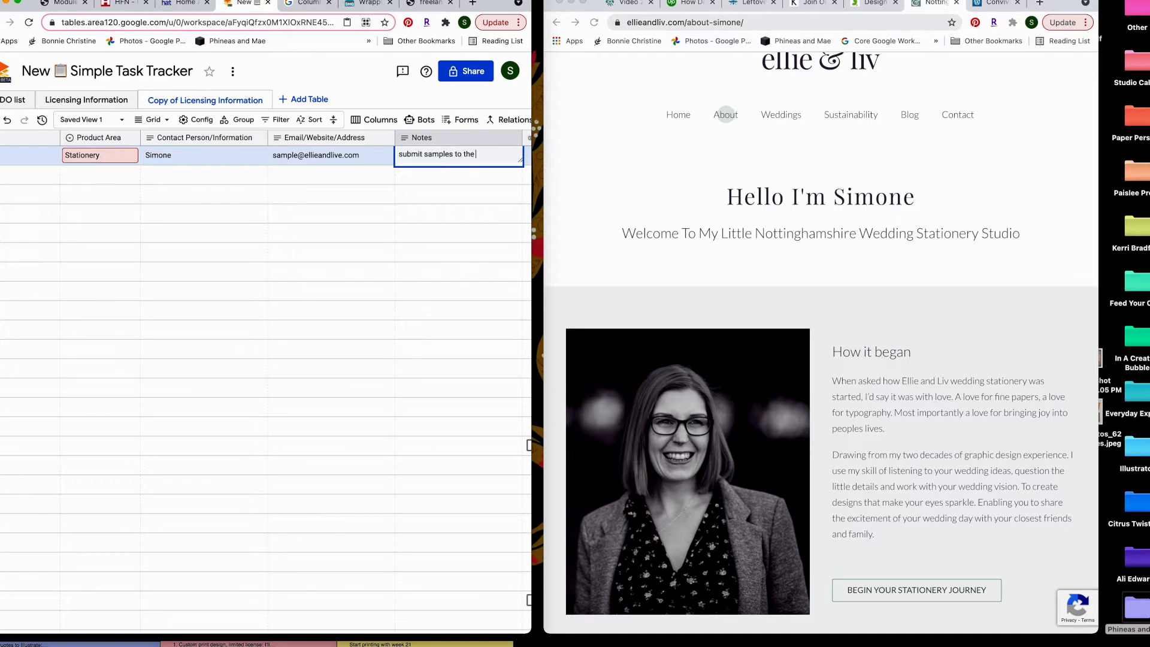
text(ss; prefer pictures in body)
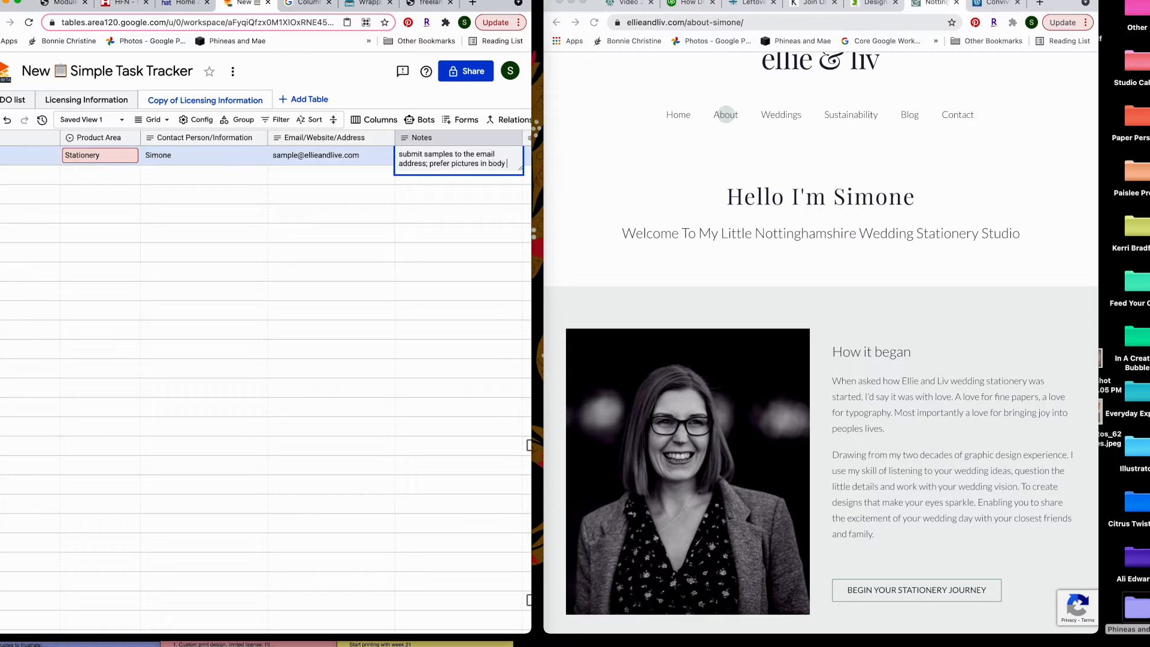
text(mail; low-res jpeg; no more than)
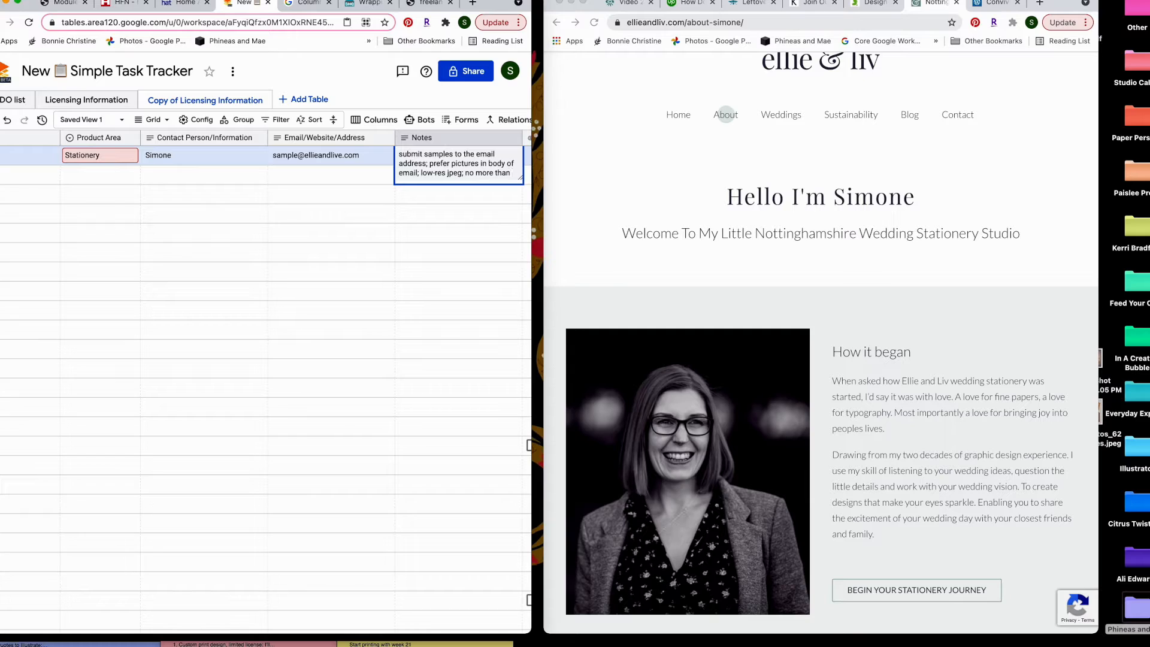
text(mages)
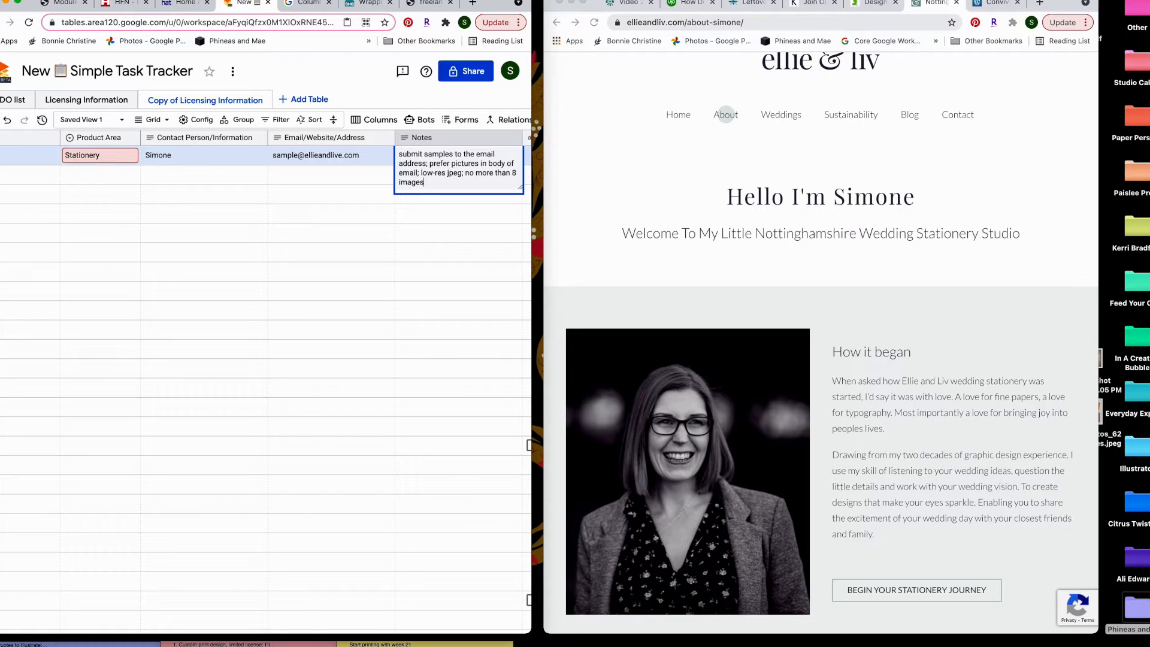
click(369, 184)
Open the Ellie and Liv row's Documents field and mark the row as contacted
scroll(432, 168, right, 2)
scroll(431, 168, right, 3)
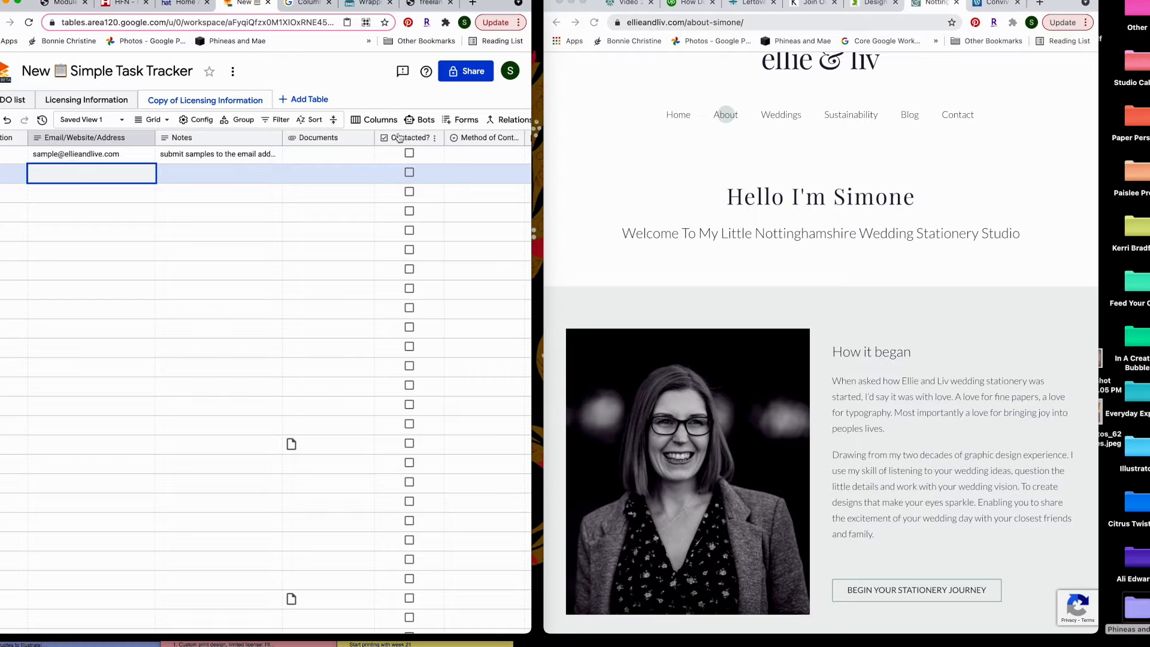
click(303, 160)
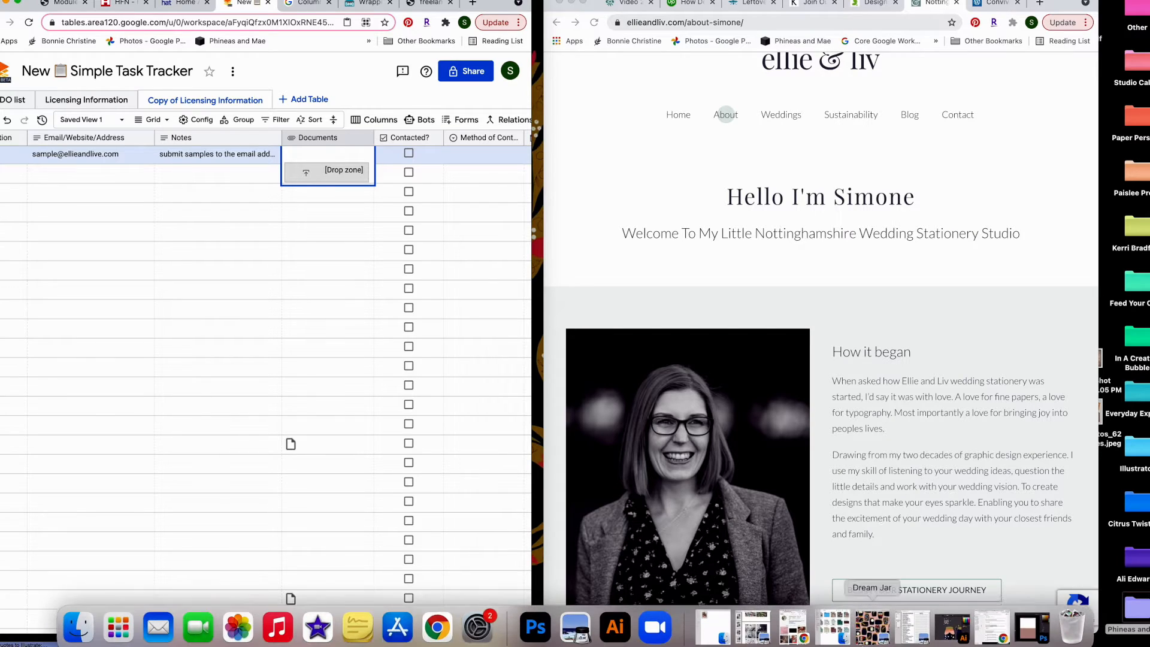
click(876, 542)
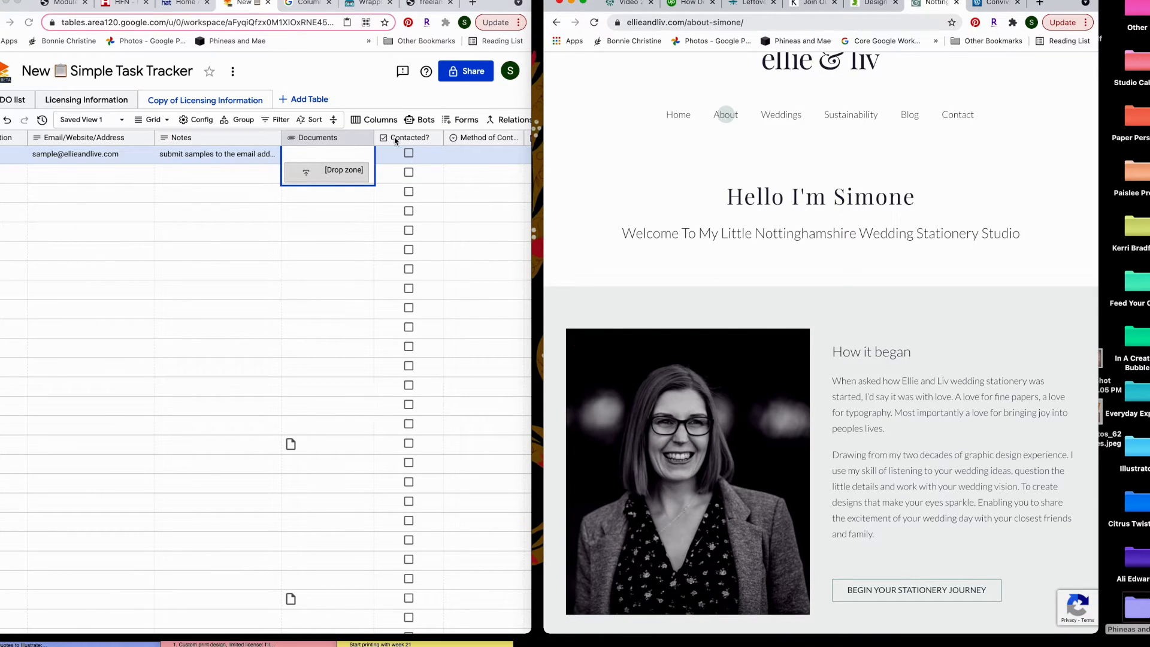
click(409, 155)
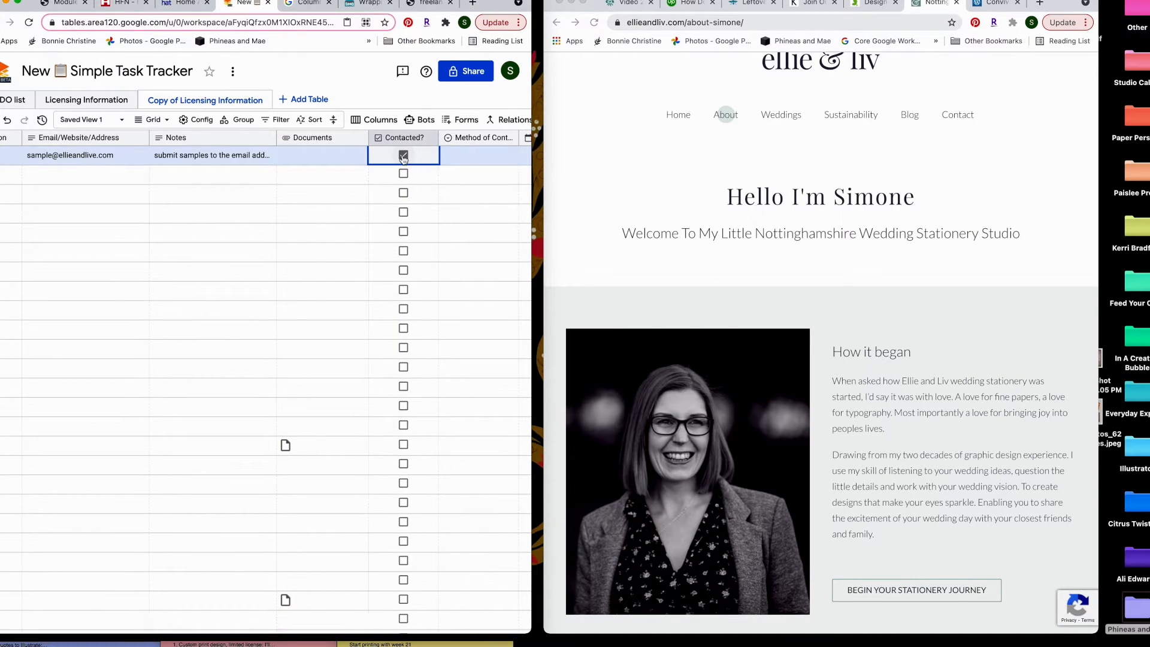
scroll(359, 157, left, 5)
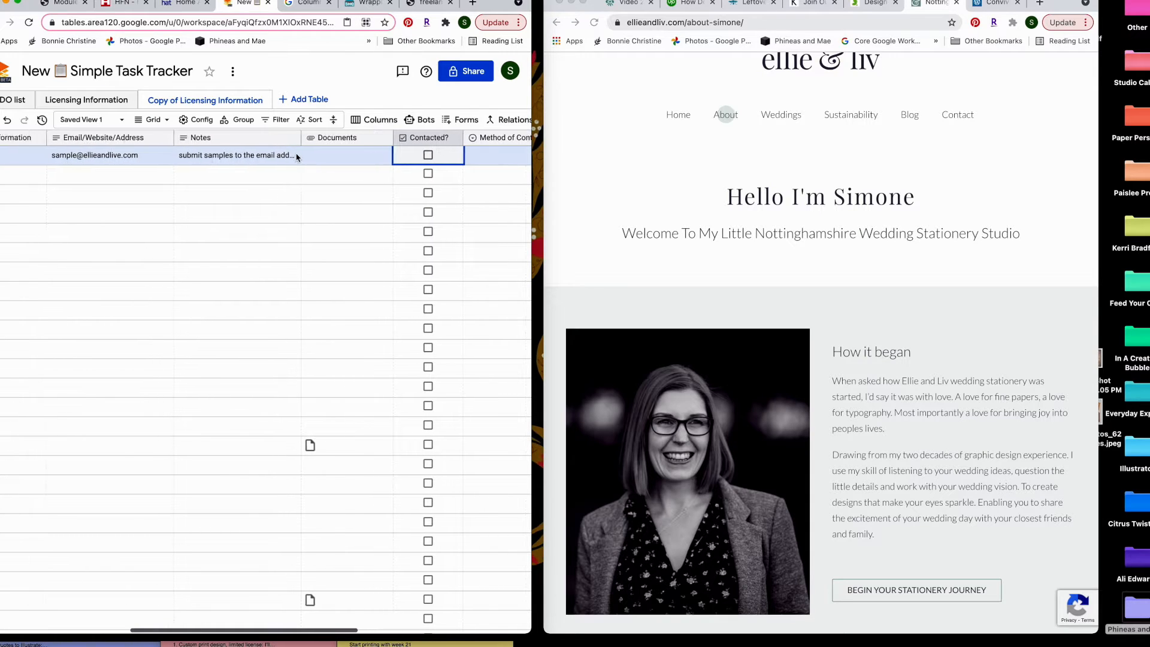
scroll(338, 157, right, 5)
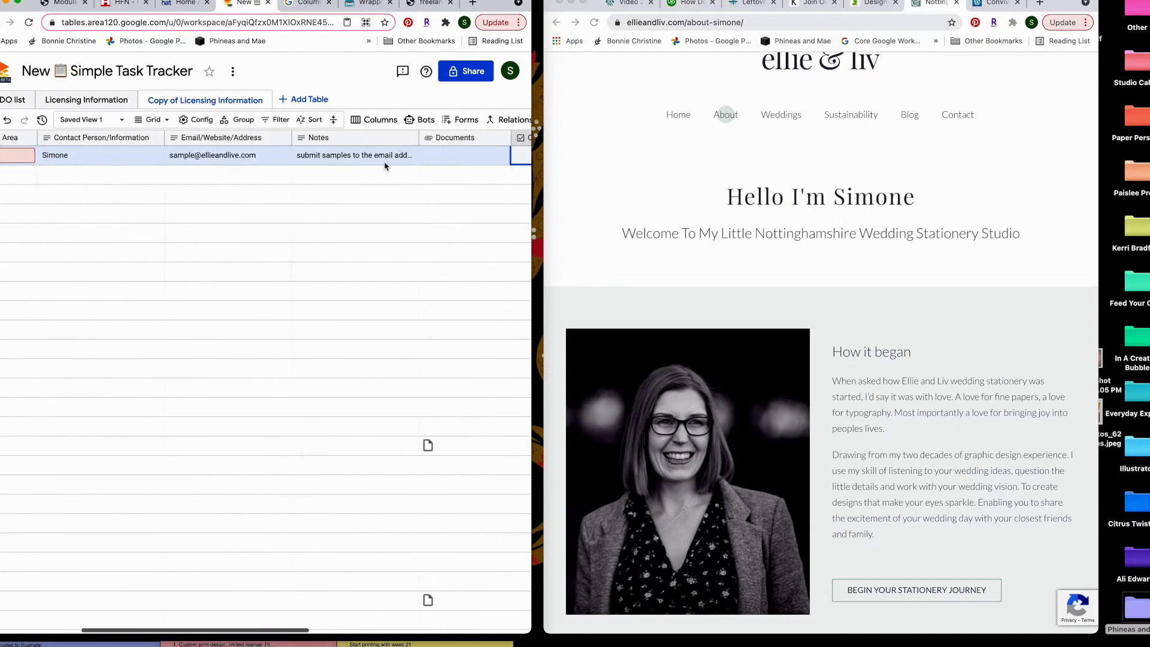
scroll(336, 161, right, 5)
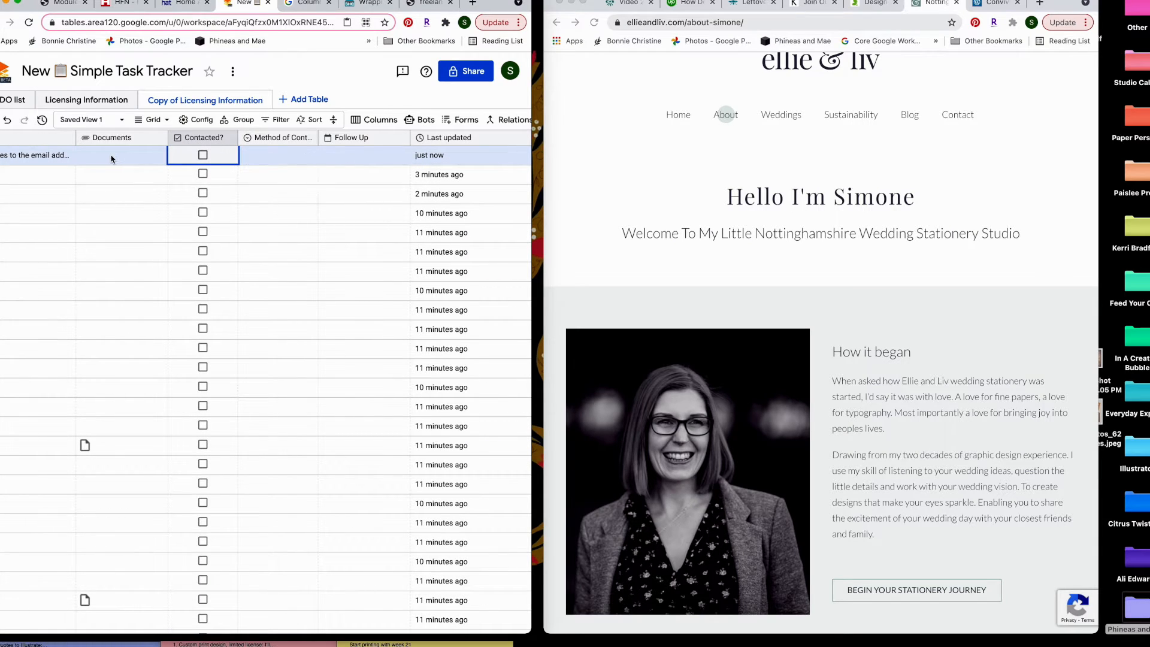
scroll(111, 159, left, 10)
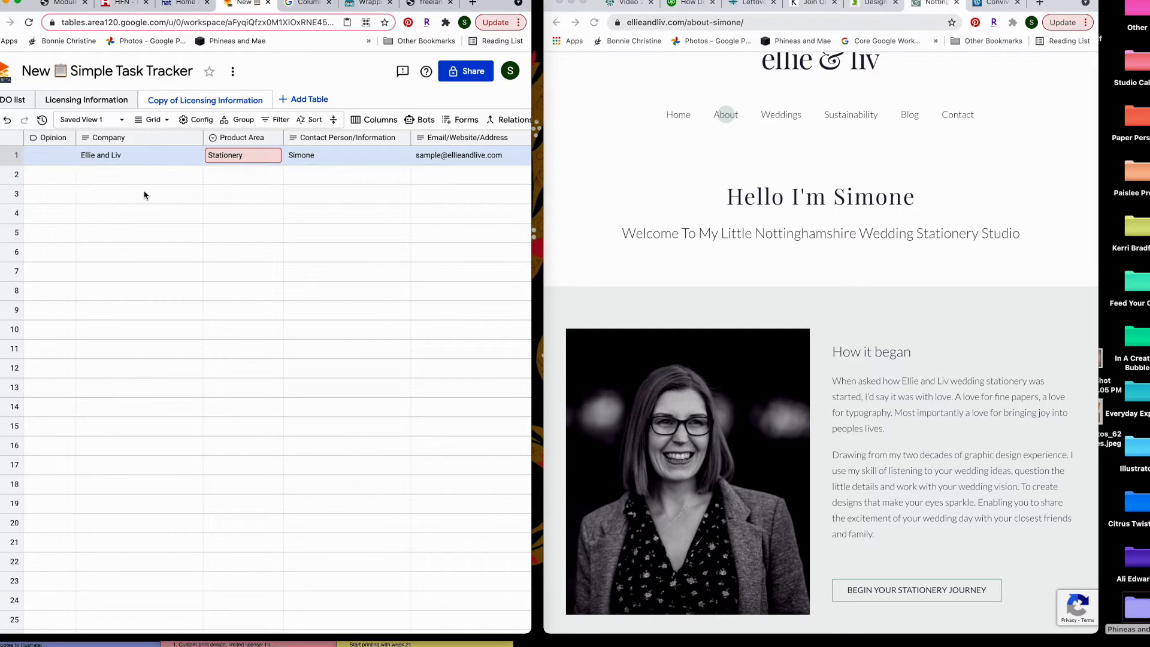
Tag row 1's Opinion for Ellie and Liv as Not For Me
click(31, 156)
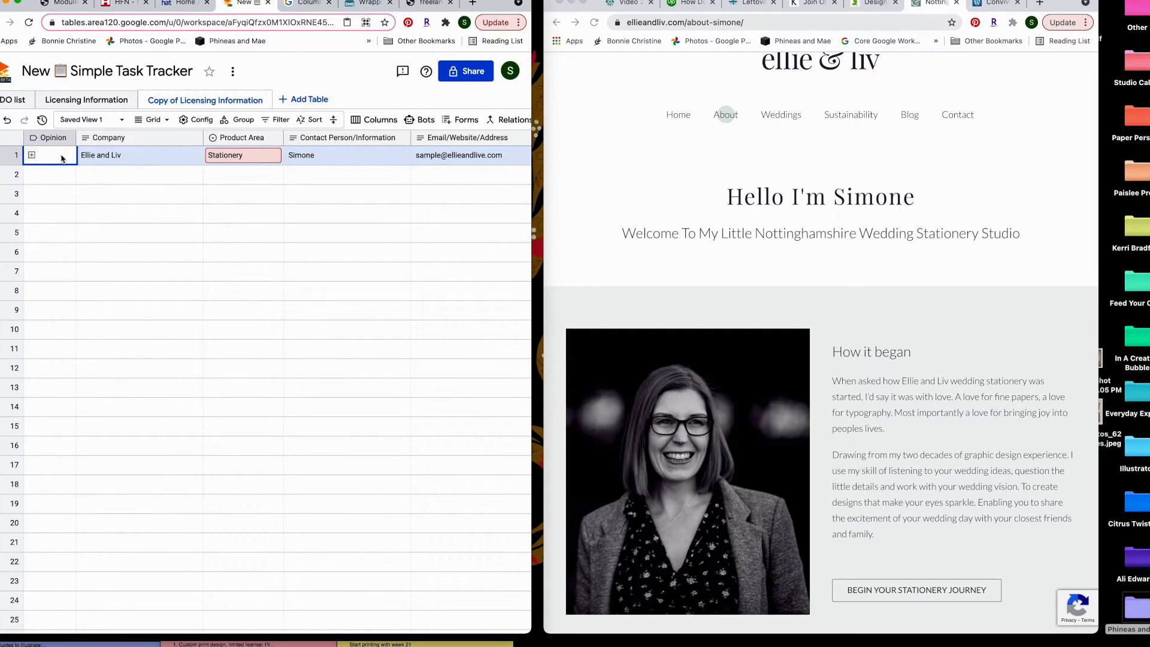
click(32, 155)
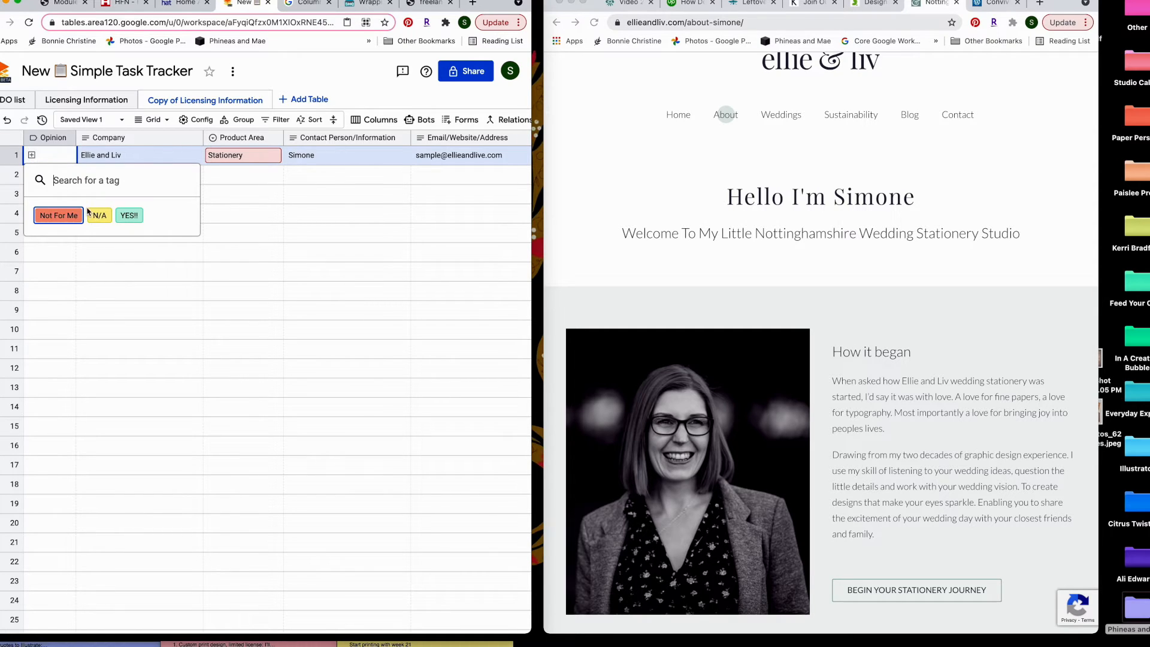
click(51, 214)
click(106, 279)
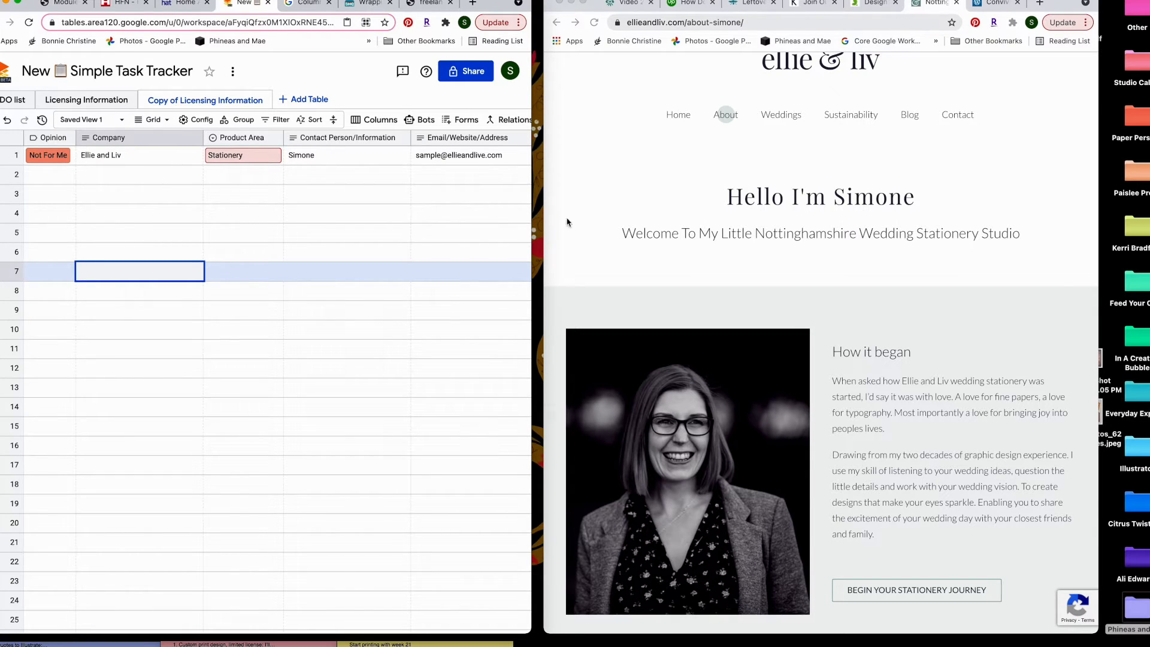
Switch back to the Ellie and Liv website and scroll across it
click(919, 342)
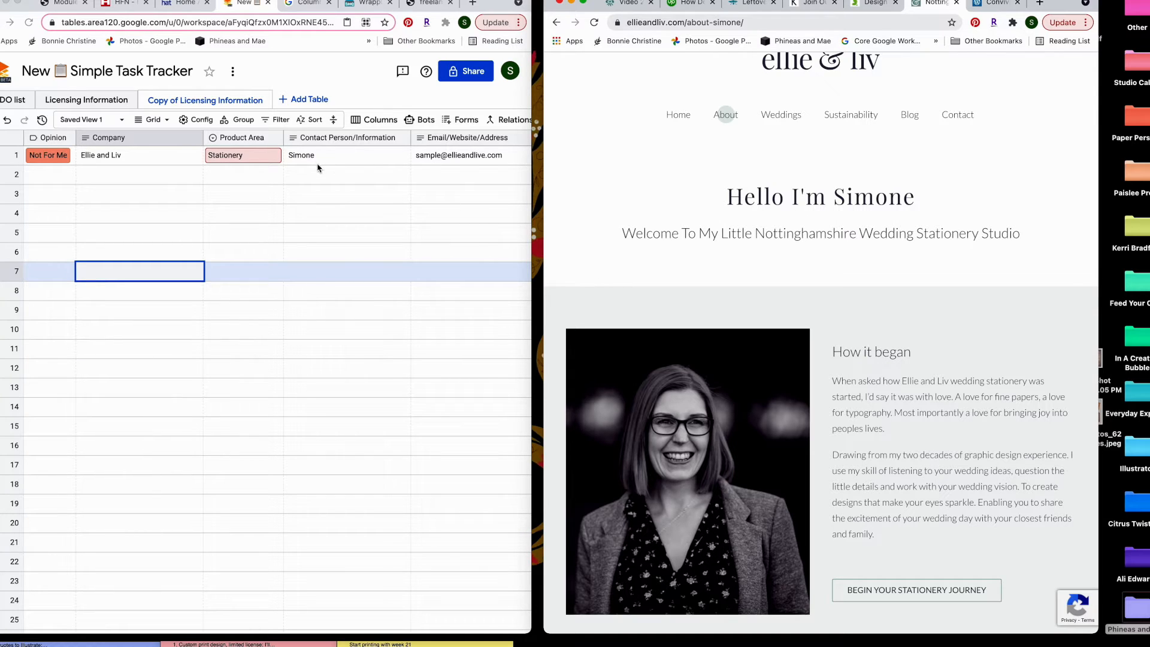
scroll(317, 167, right, 3)
scroll(317, 168, left, 3)
scroll(348, 244, right, 12)
scroll(338, 244, left, 8)
scroll(338, 243, left, 5)
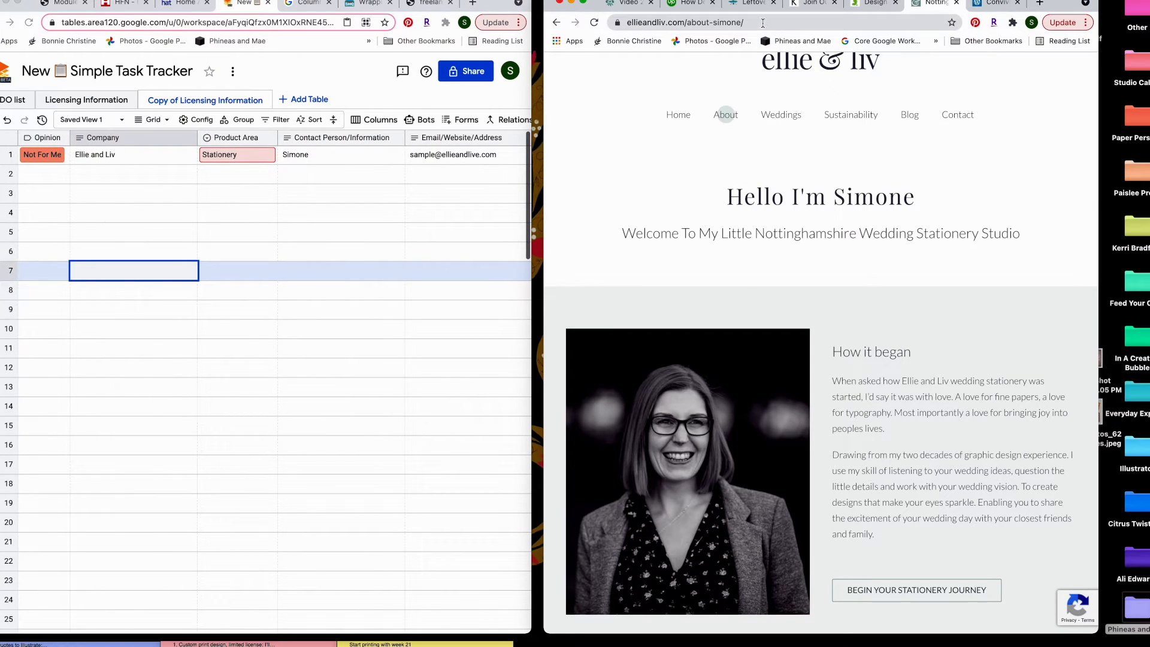
Load a LinkedIn profile from a pasted address and minimise messaging to view the sidebar
click(825, 26)
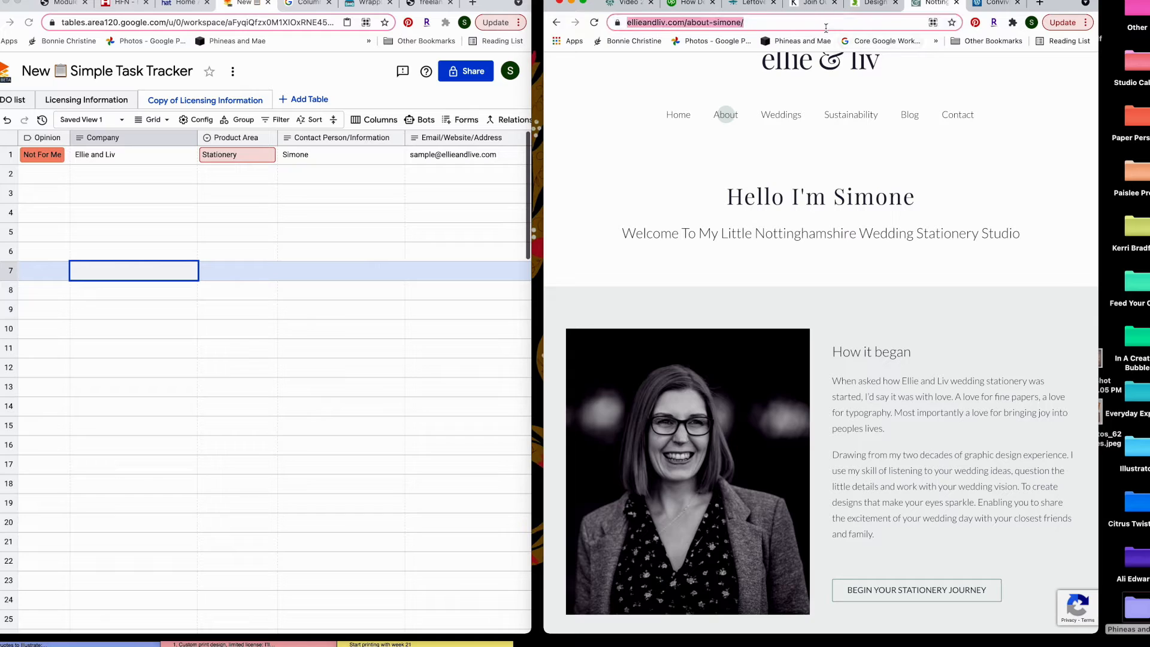
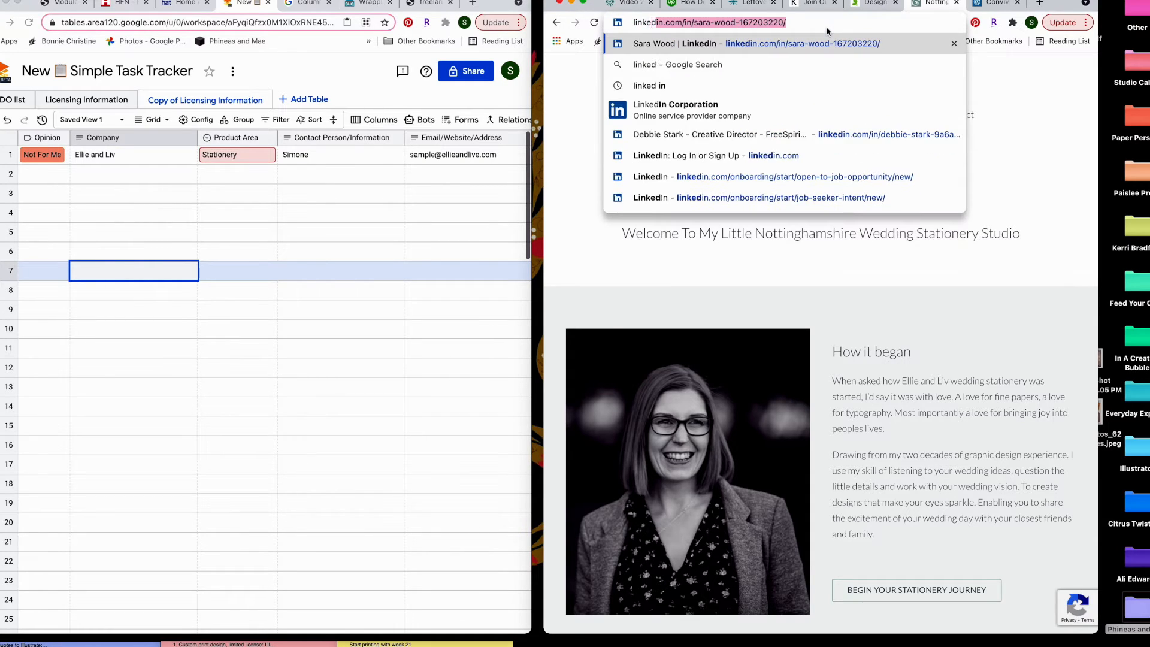
key(Return)
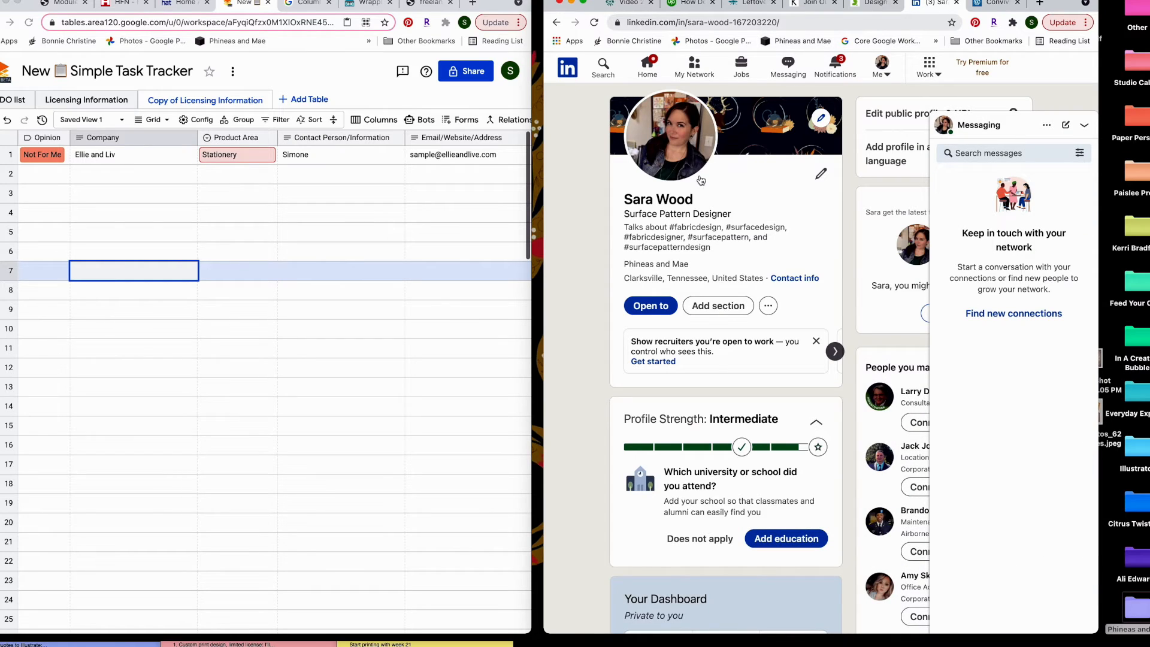
click(1083, 124)
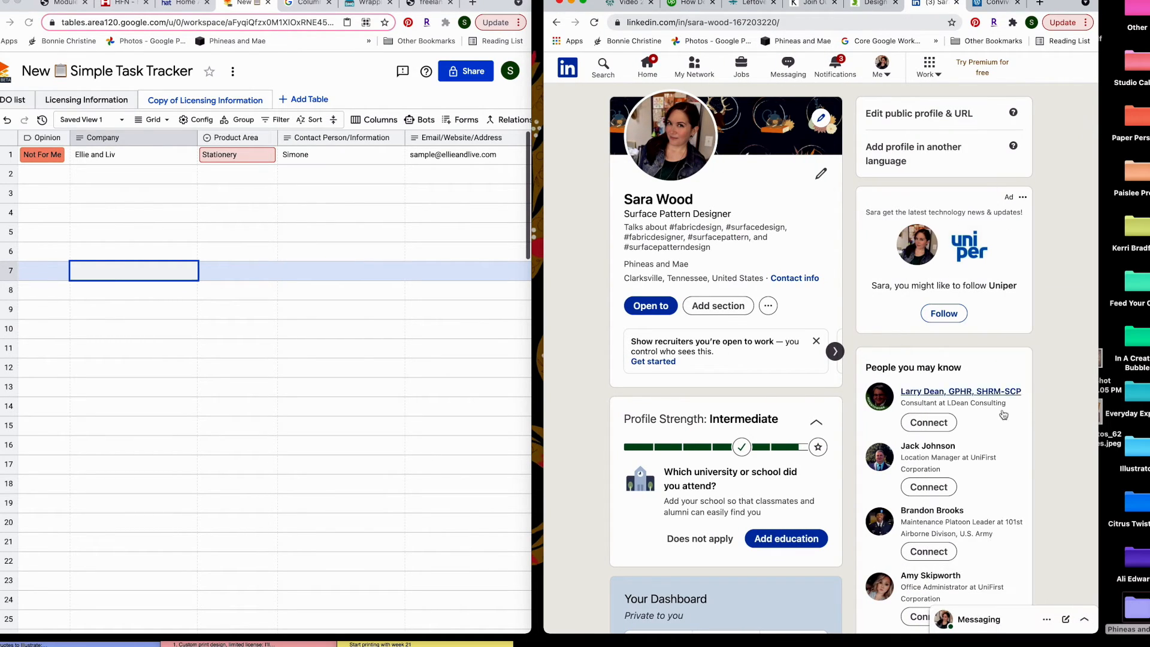
scroll(730, 392, down, 15)
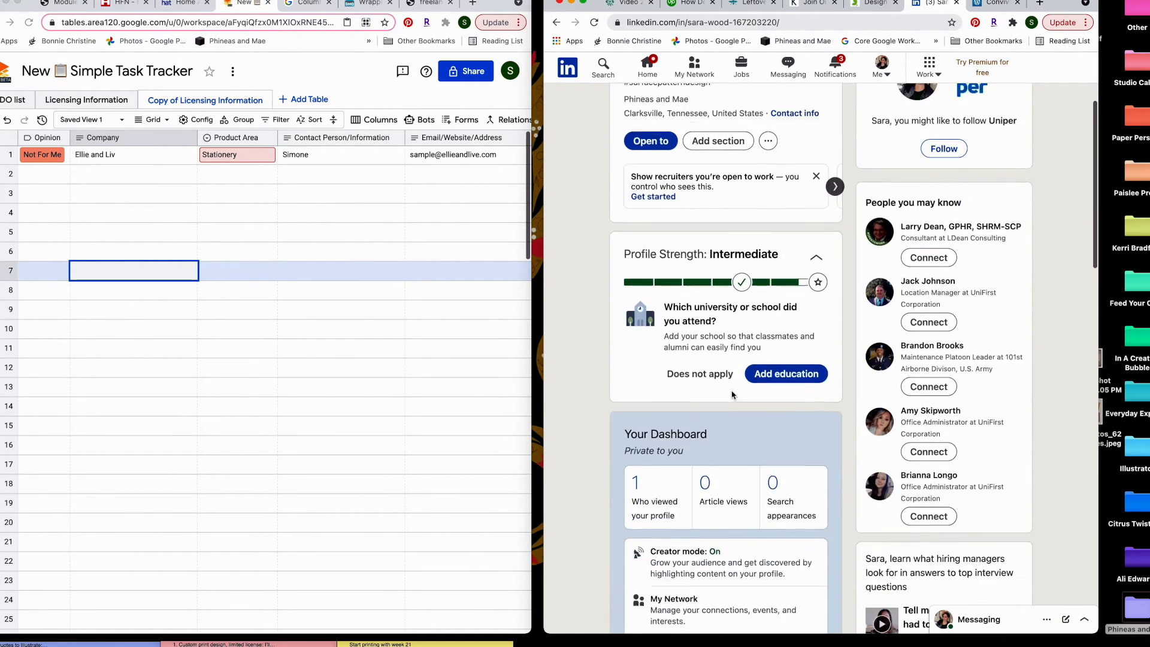
scroll(730, 390, down, 7)
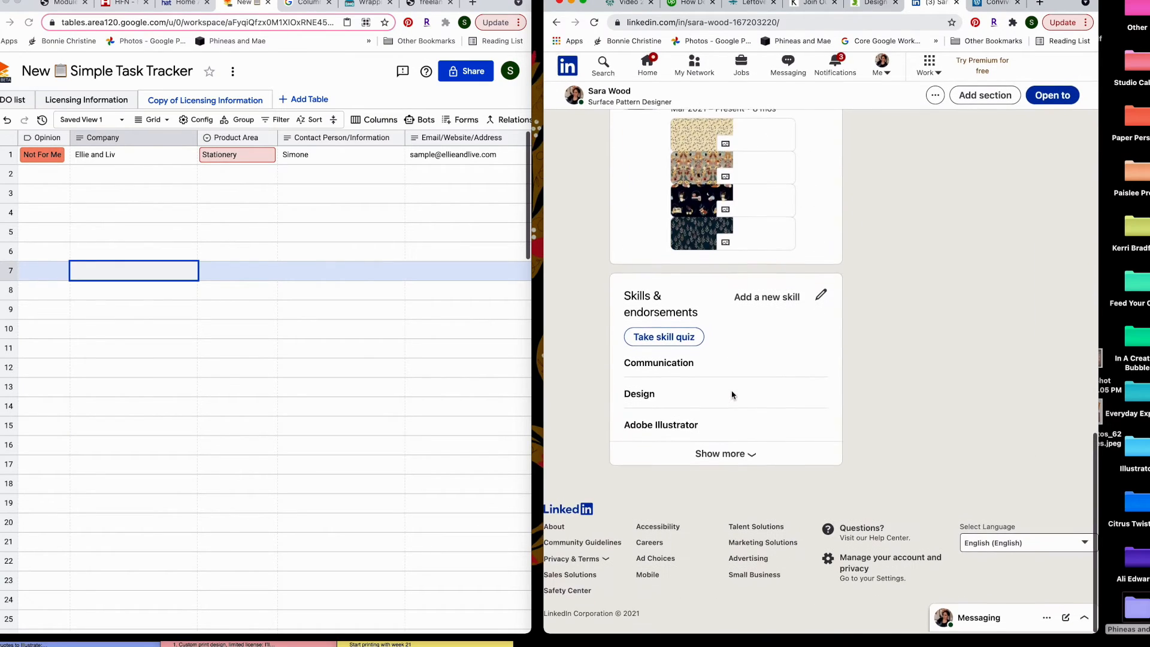
scroll(731, 393, up, 15)
scroll(732, 395, up, 4)
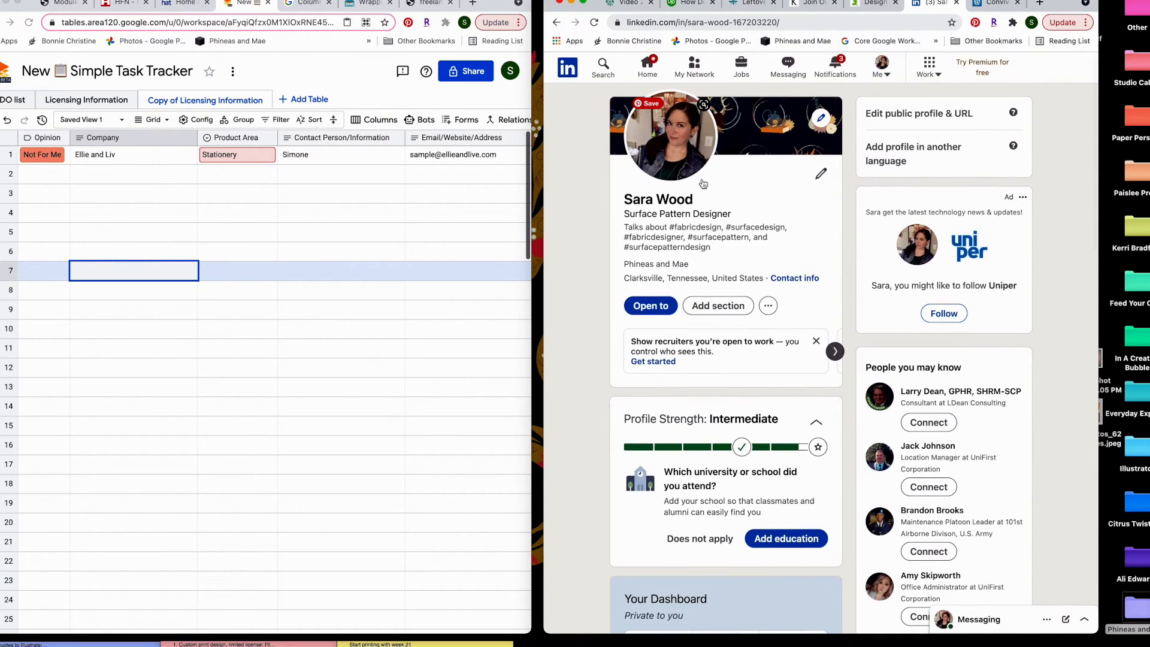
Search LinkedIn for the contact's first name plus 'ellie and liv' and open the creative director's profile
click(603, 67)
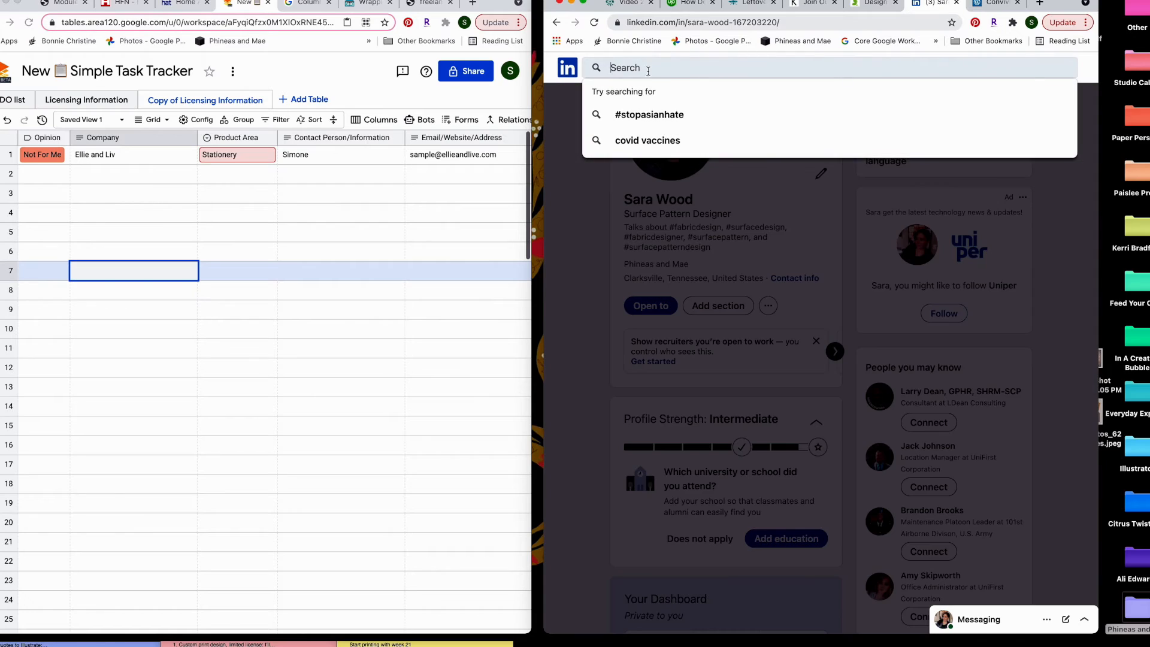
text(simone)
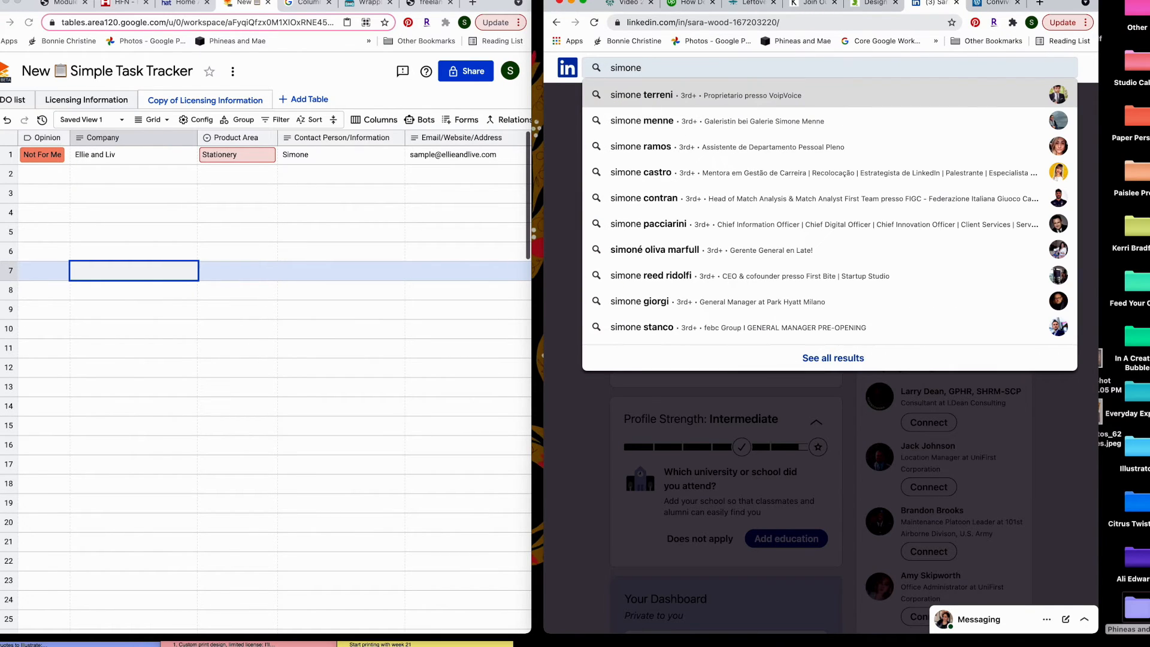
text( ellie and liv)
key(Return)
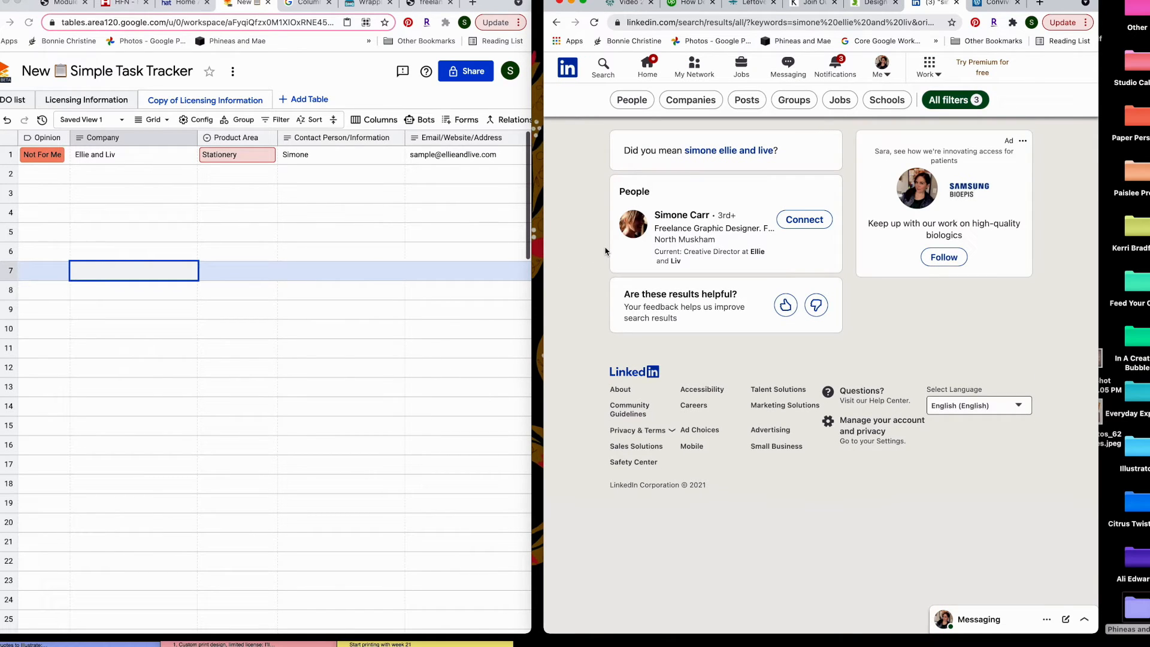
click(677, 220)
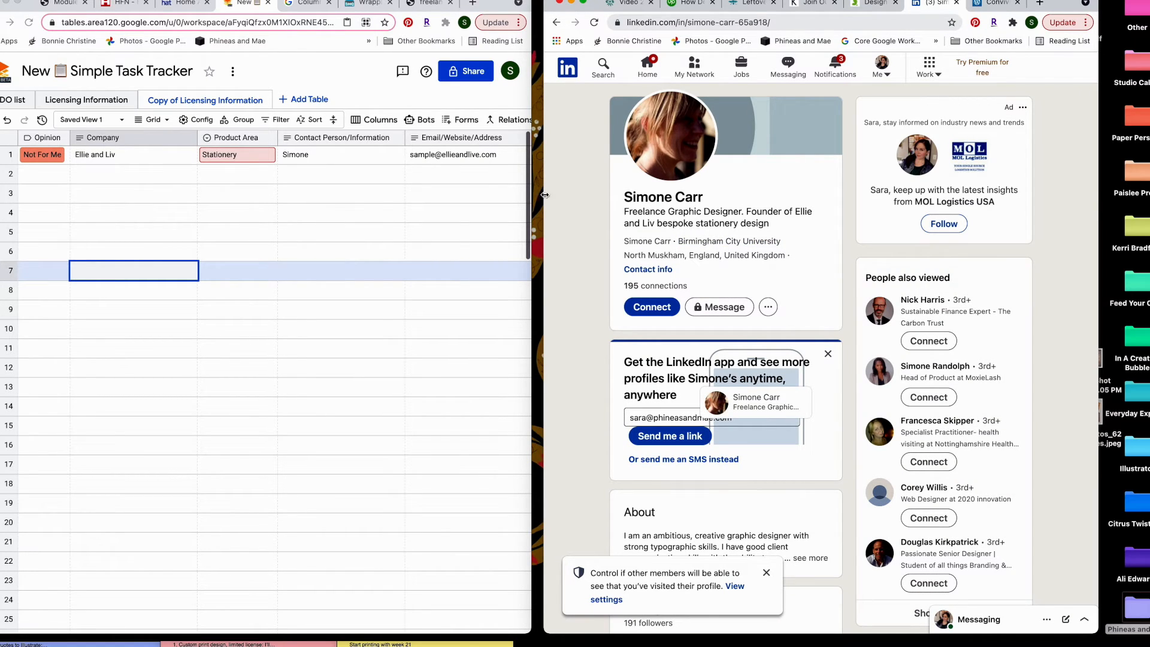
Rewrite row 1's contact person entry as the contact's full name from LinkedIn
click(347, 157)
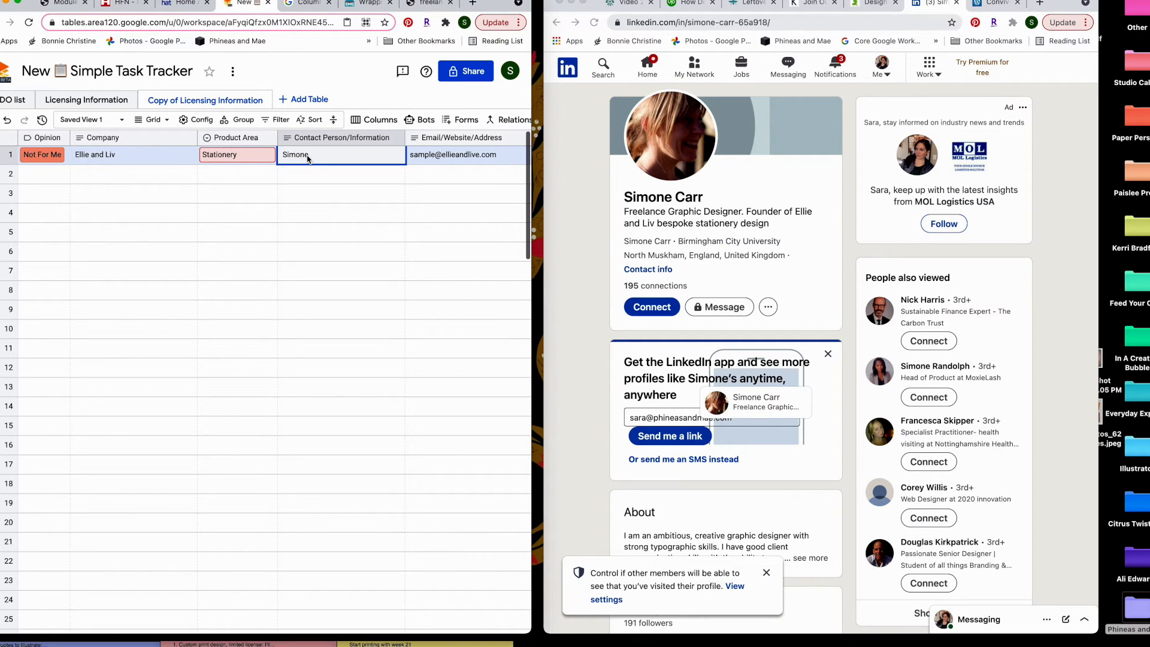
key(BackSpace)
text(Simon)
click(308, 213)
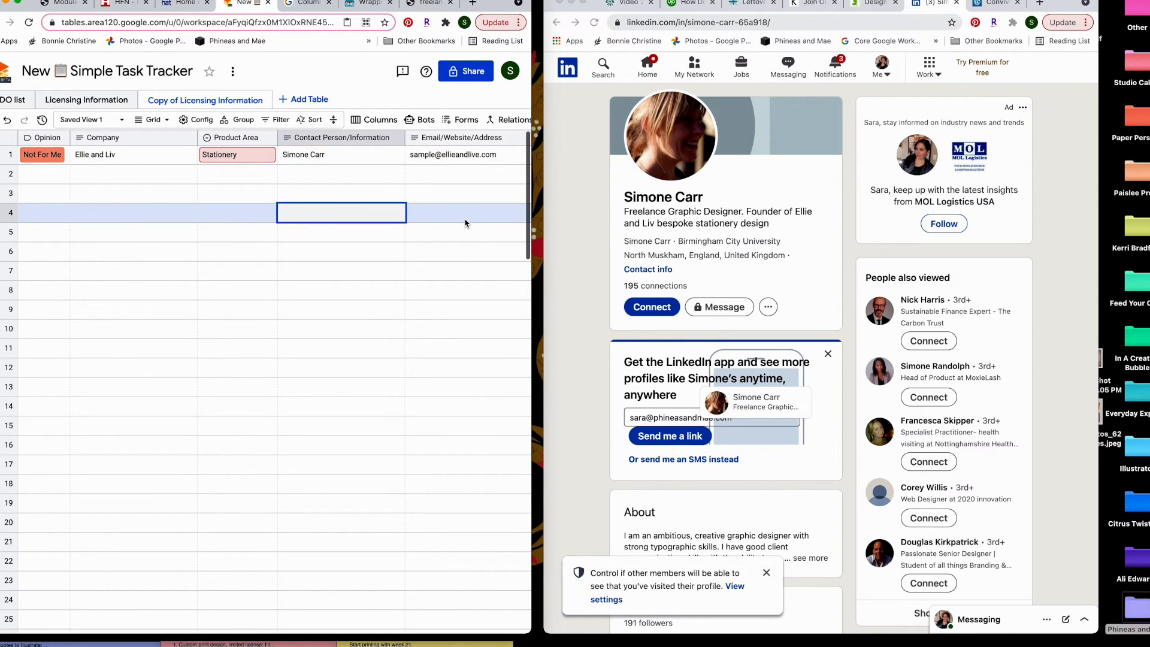
Expand the contact's LinkedIn About section and highlight the placements and key brands paragraphs
scroll(675, 280, down, 3)
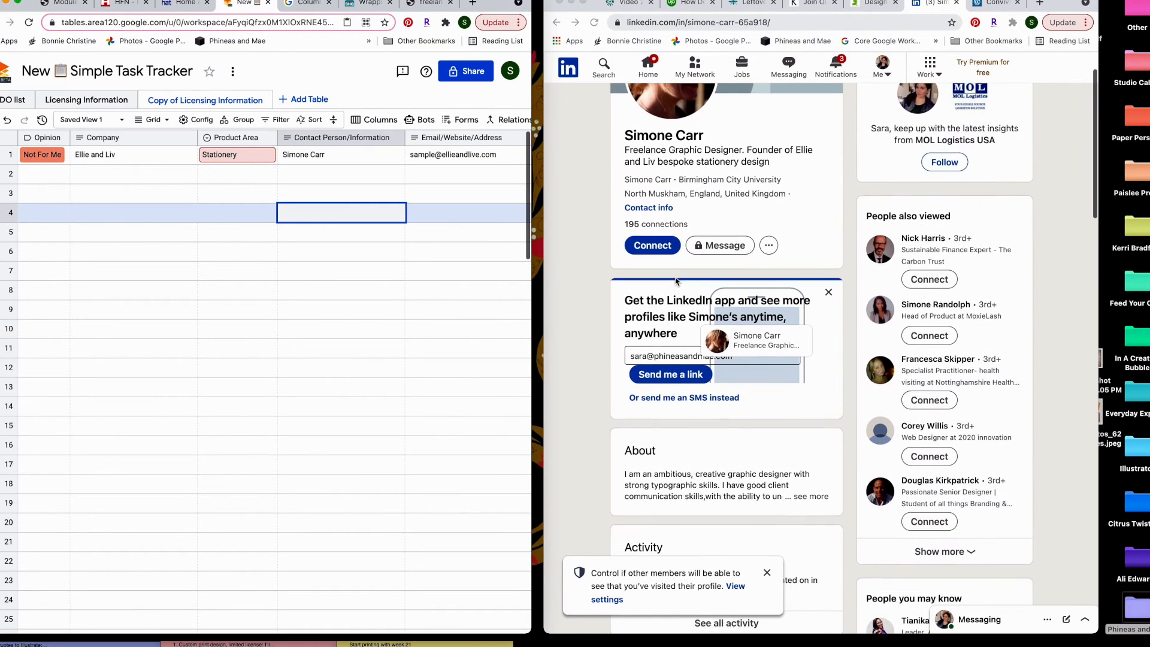
scroll(676, 280, down, 1)
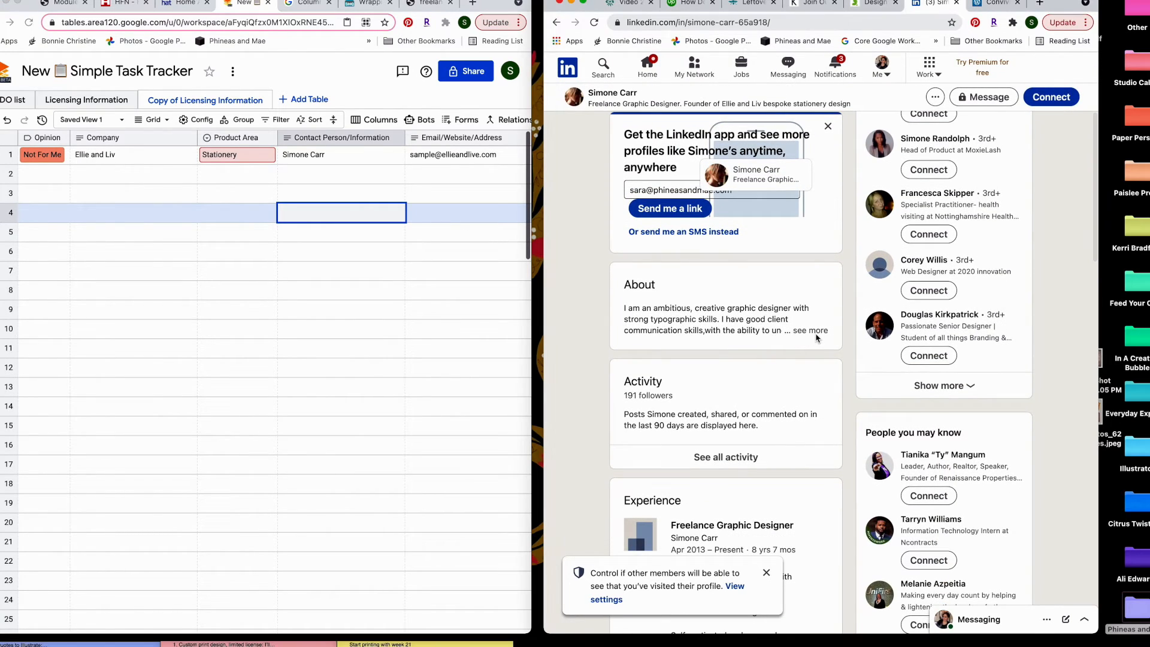
click(815, 334)
scroll(744, 345, down, 2)
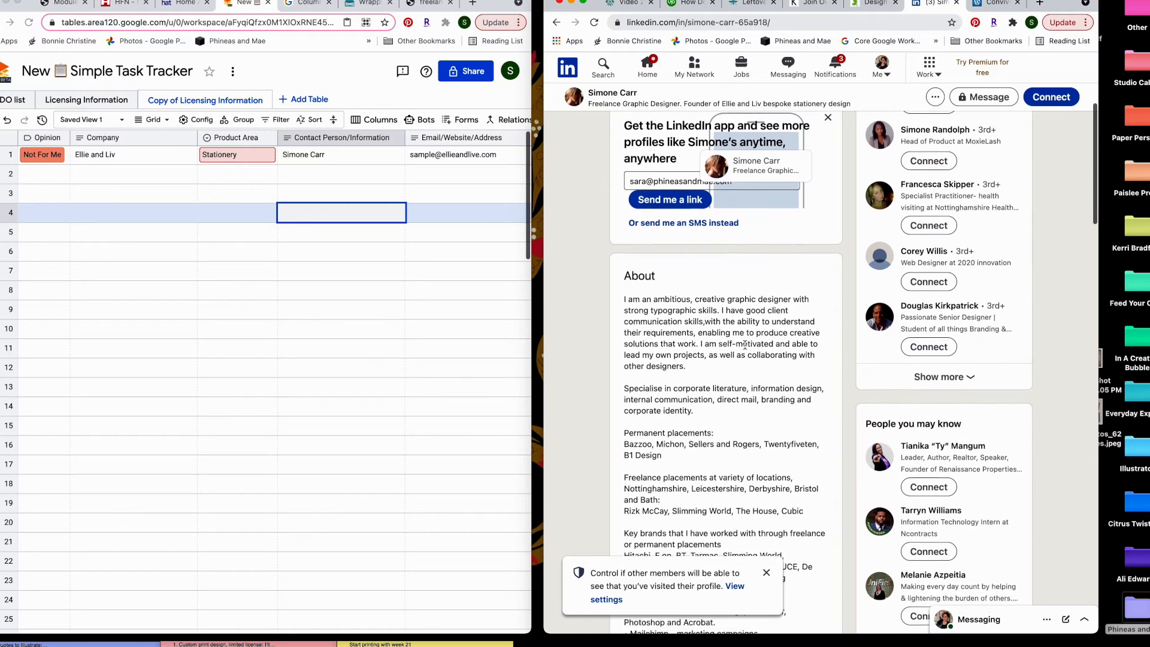
scroll(745, 347, down, 1)
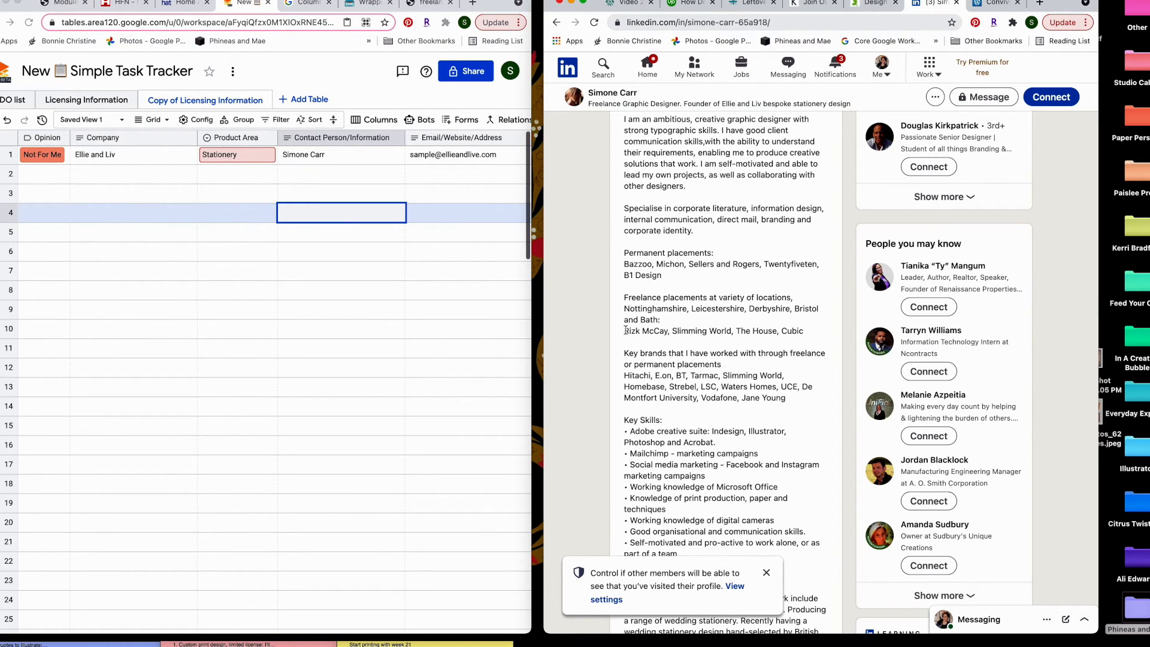
scroll(701, 325, down, 1)
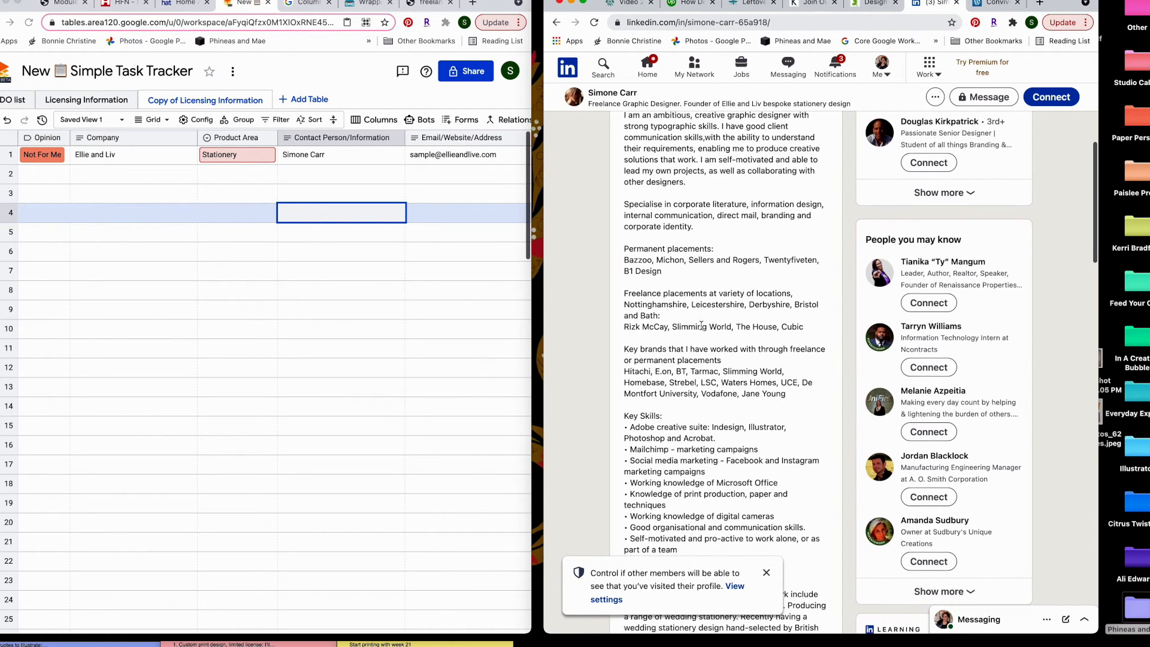
scroll(700, 325, down, 1)
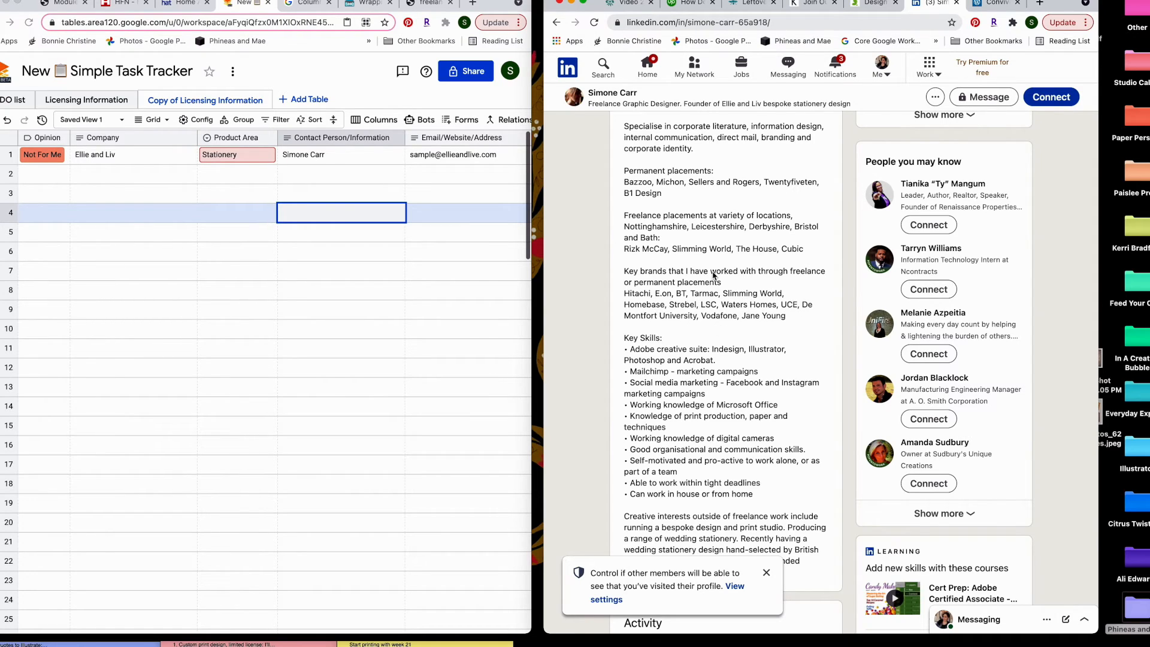
drag(791, 320, 621, 173)
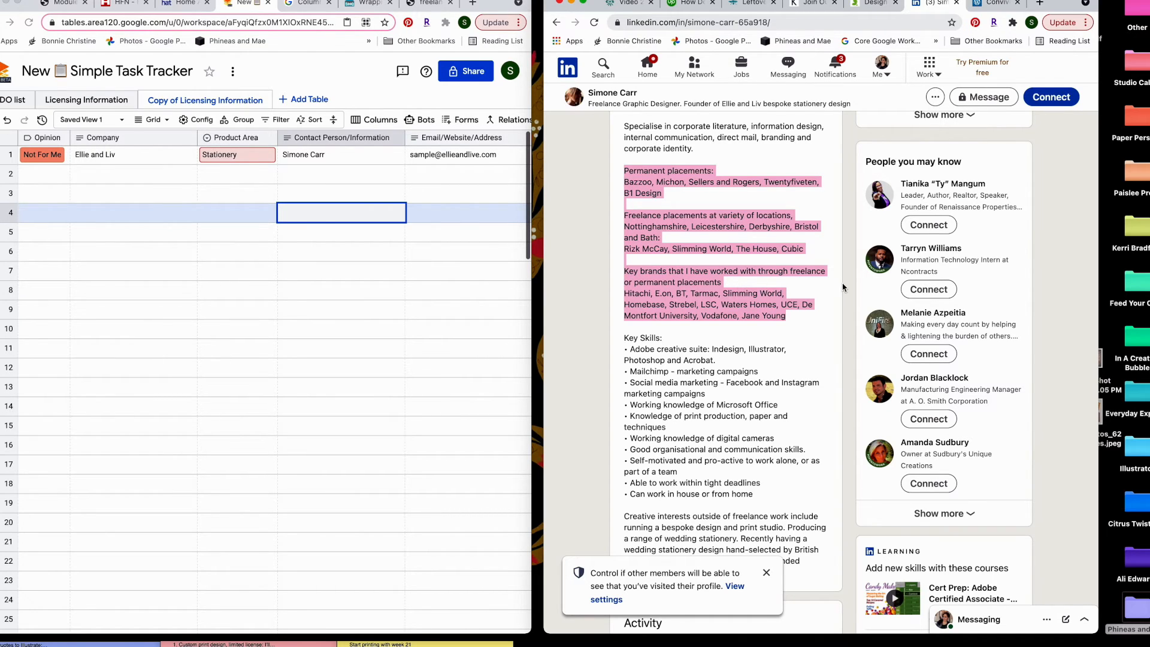
scroll(736, 366, down, 3)
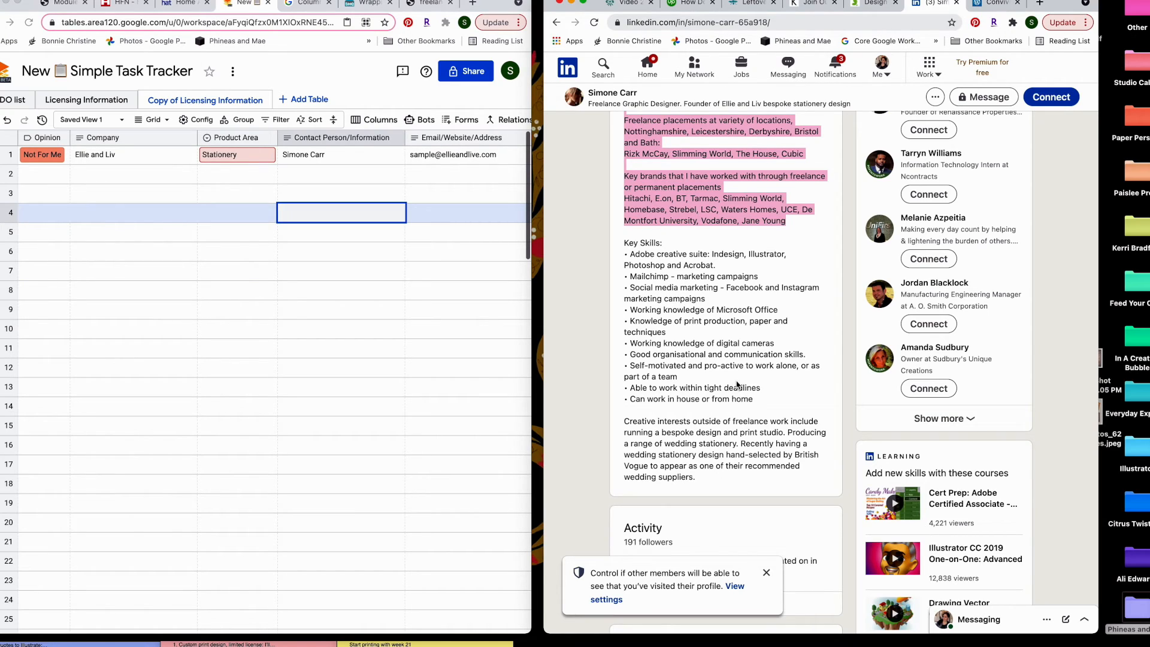
scroll(727, 342, down, 6)
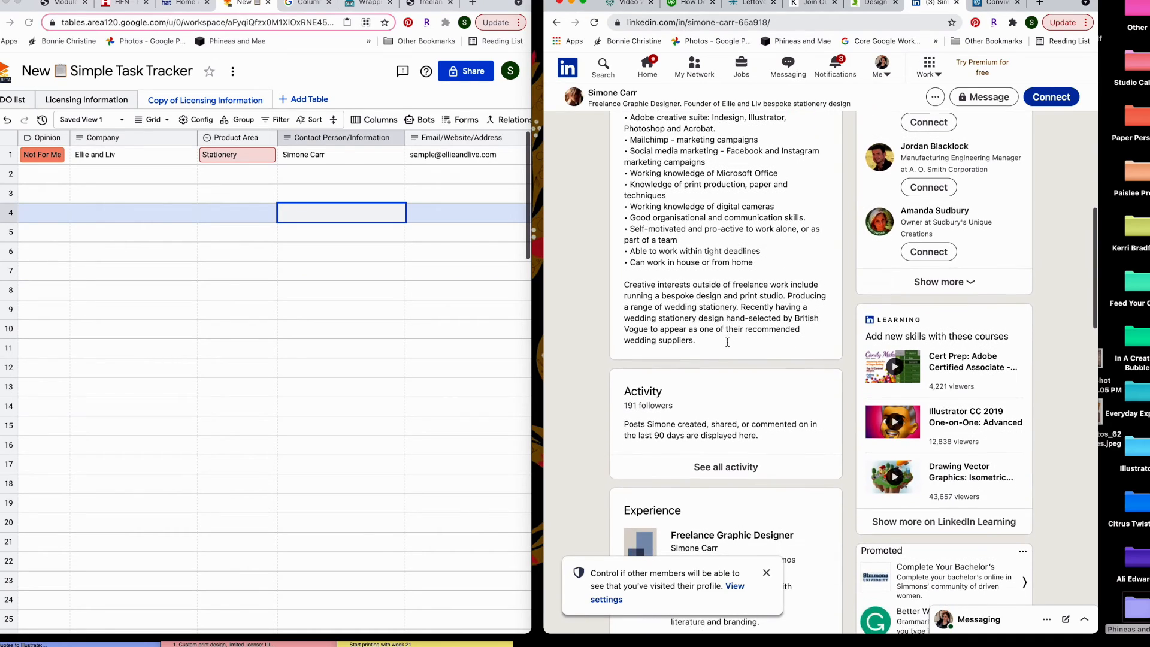
scroll(727, 345, down, 2)
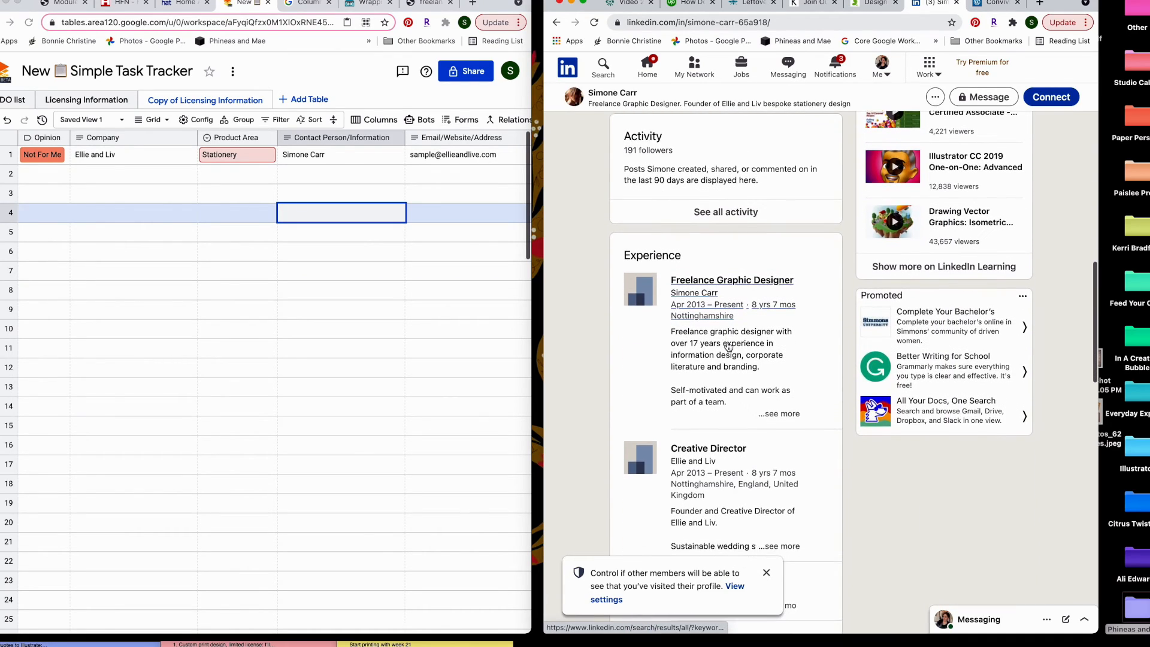
scroll(727, 338, down, 3)
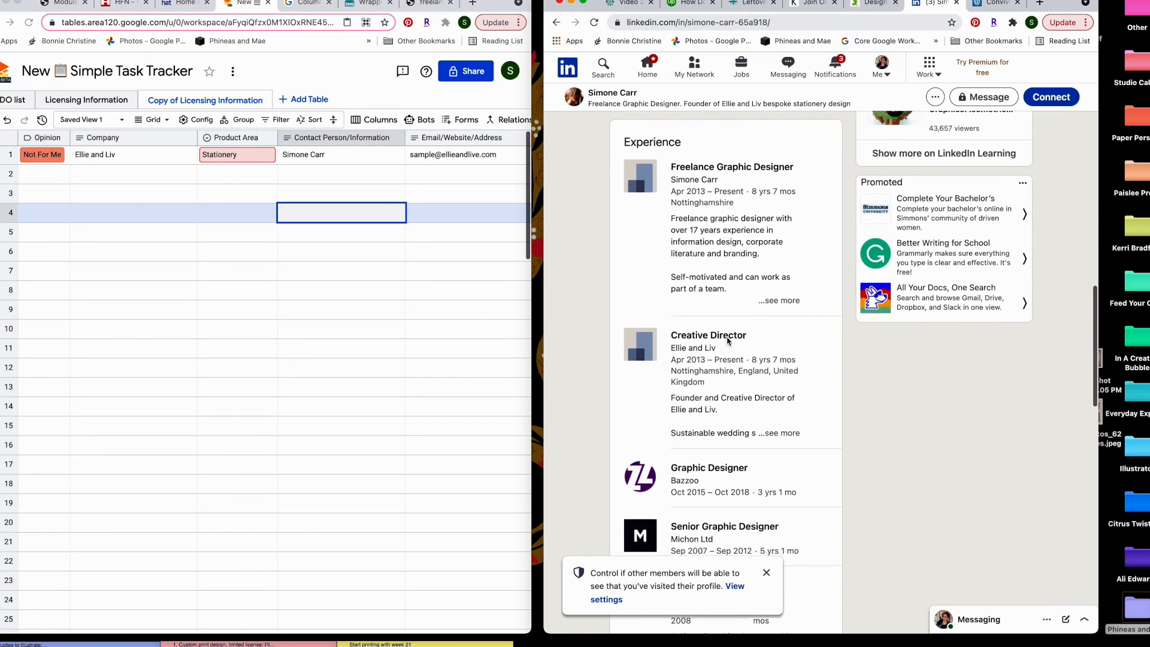
scroll(727, 342, down, 2)
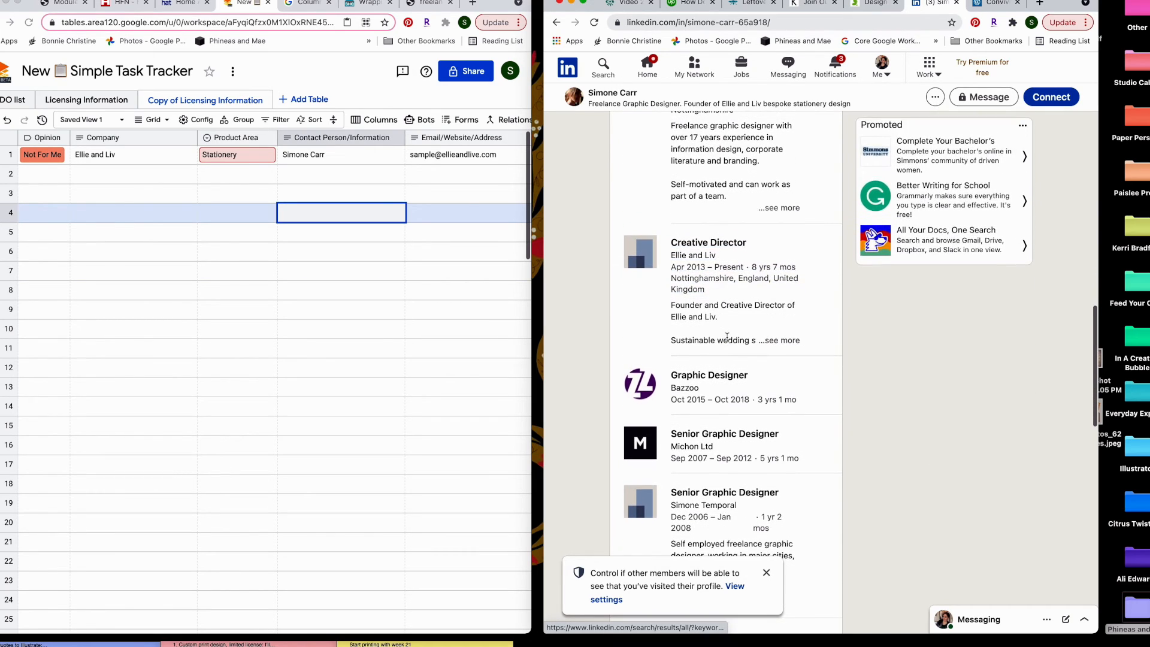
scroll(727, 341, down, 3)
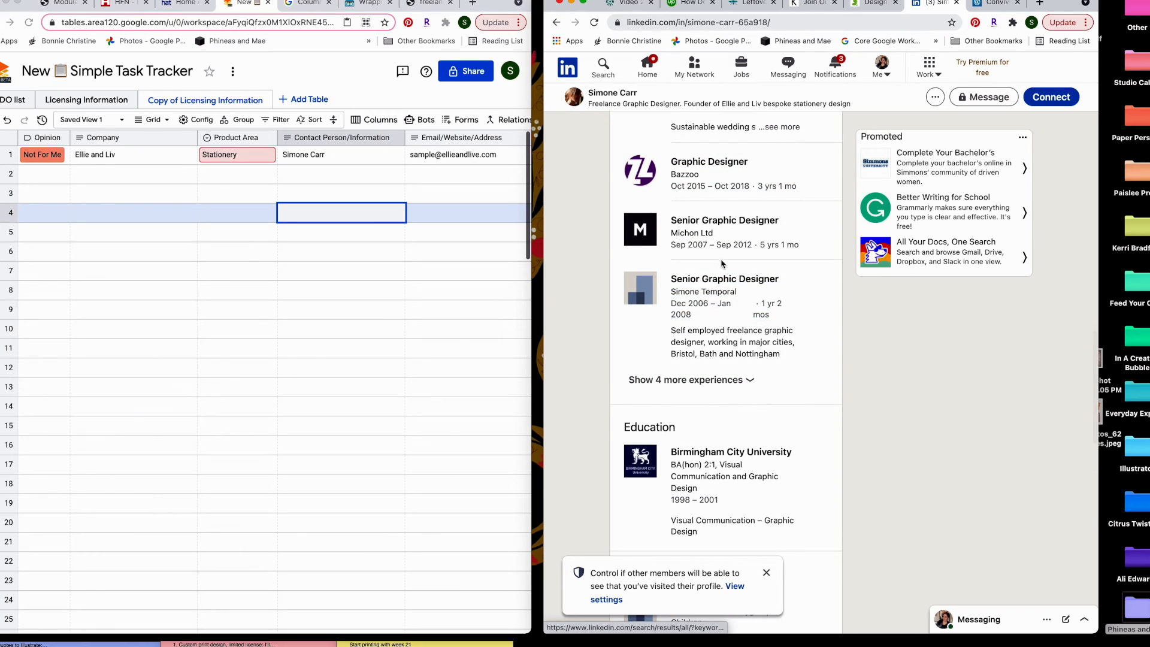
scroll(594, 348, down, 7)
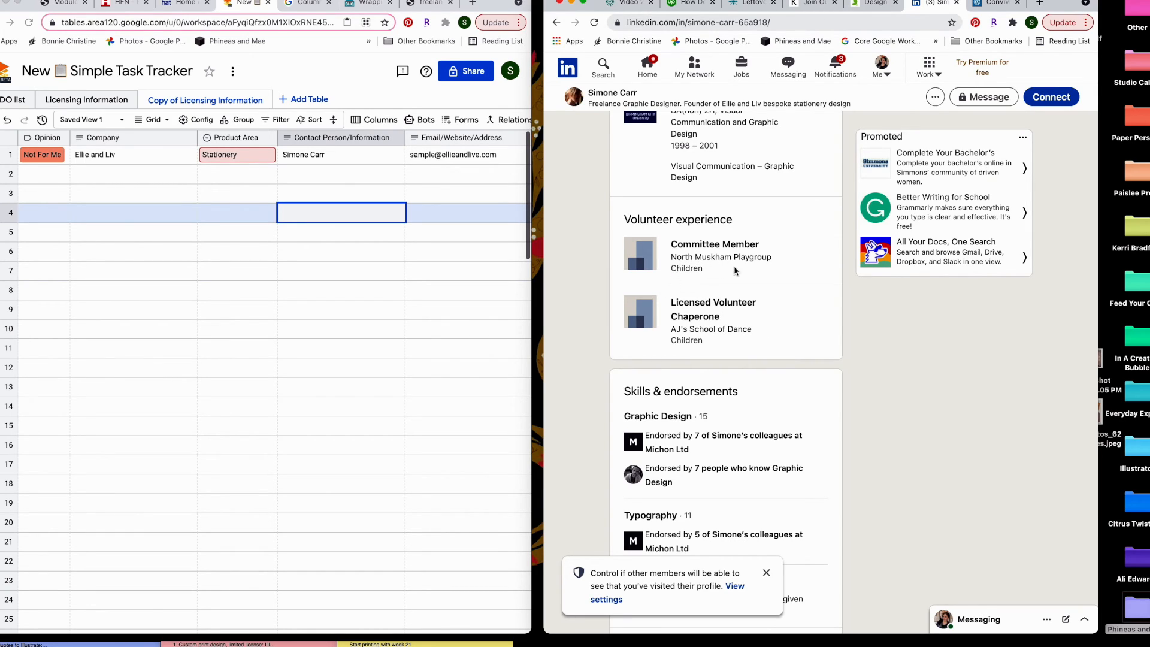
scroll(578, 297, down, 3)
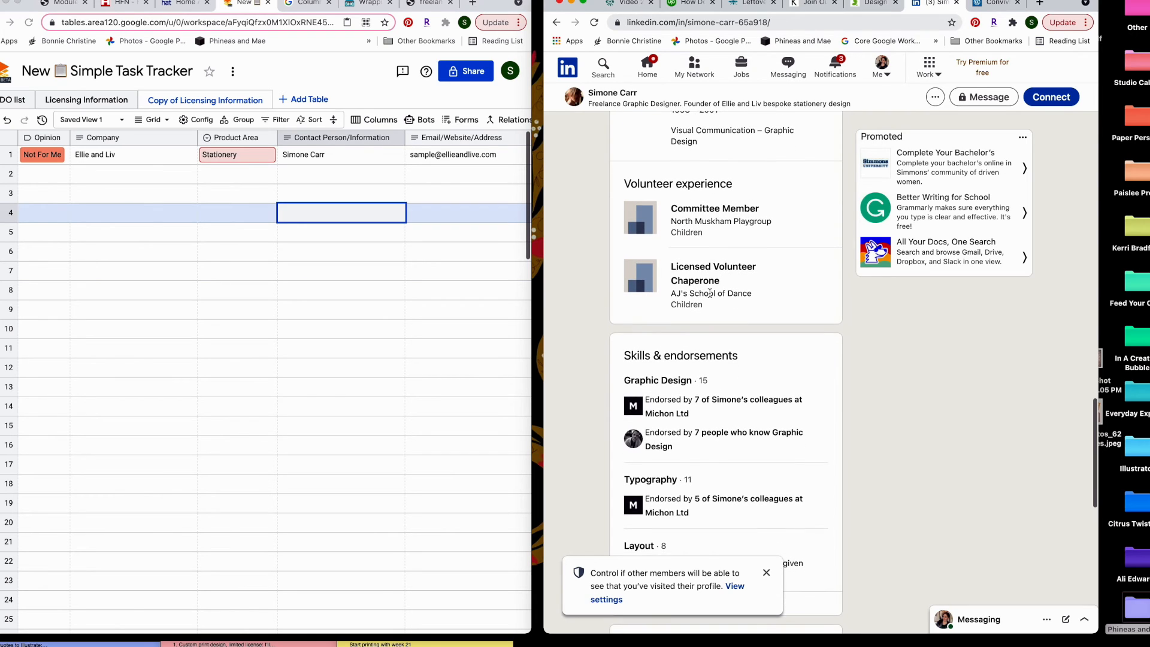
scroll(708, 297, down, 4)
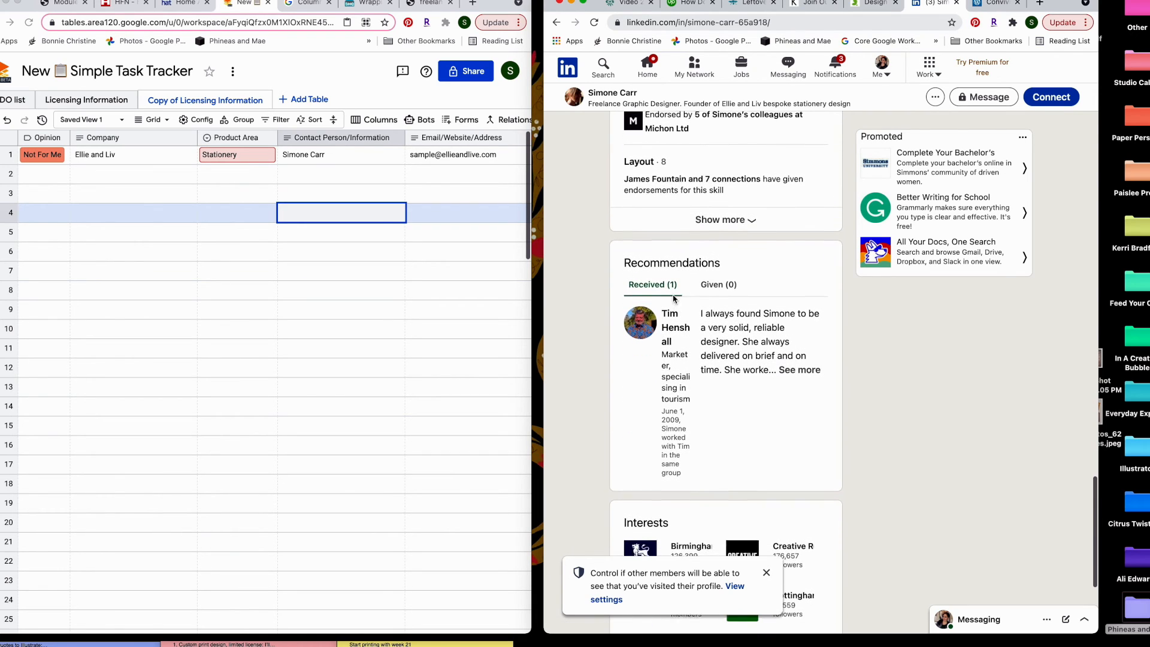
scroll(627, 303, up, 5)
scroll(627, 303, up, 5)
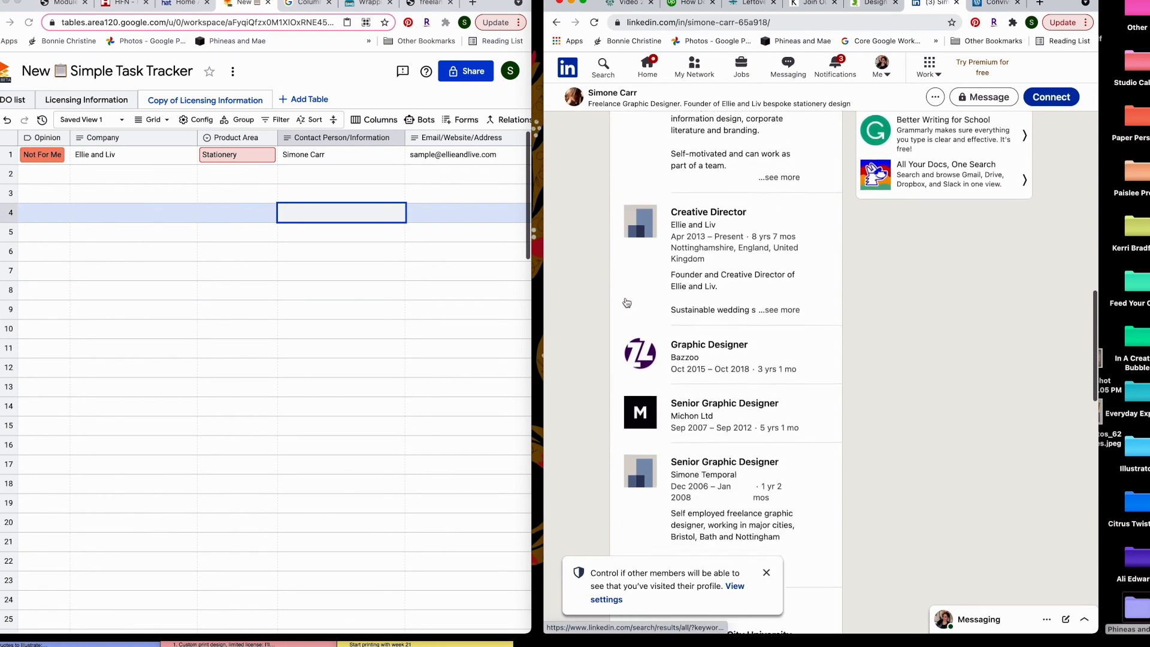
scroll(627, 302, down, 5)
scroll(626, 301, down, 5)
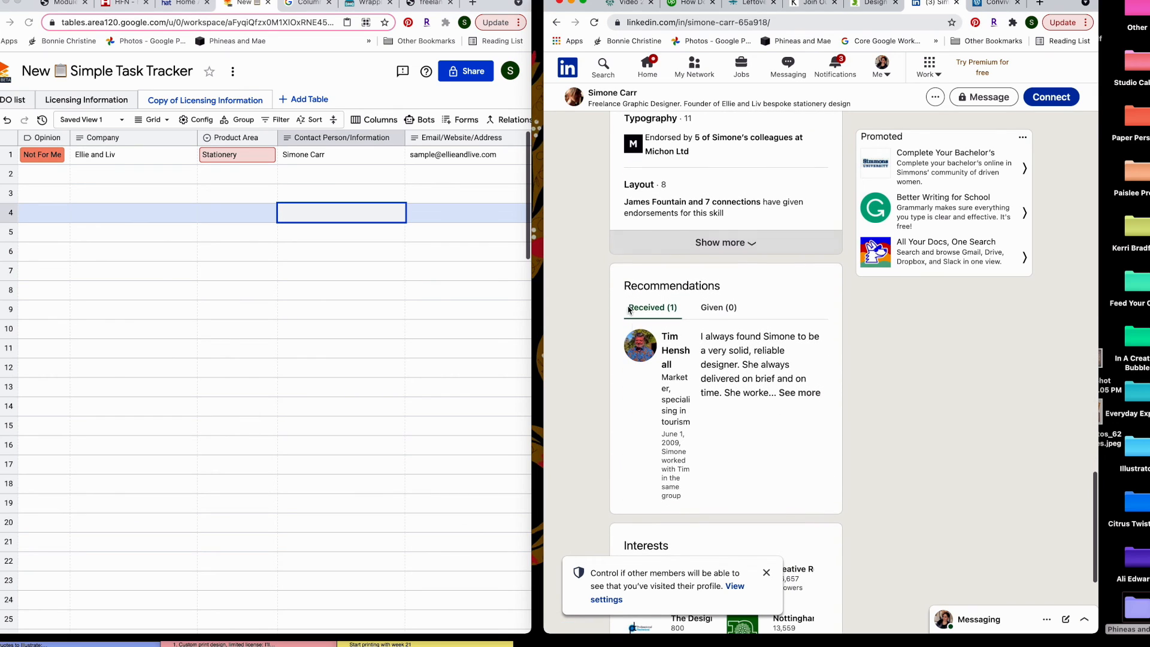
scroll(593, 409, down, 4)
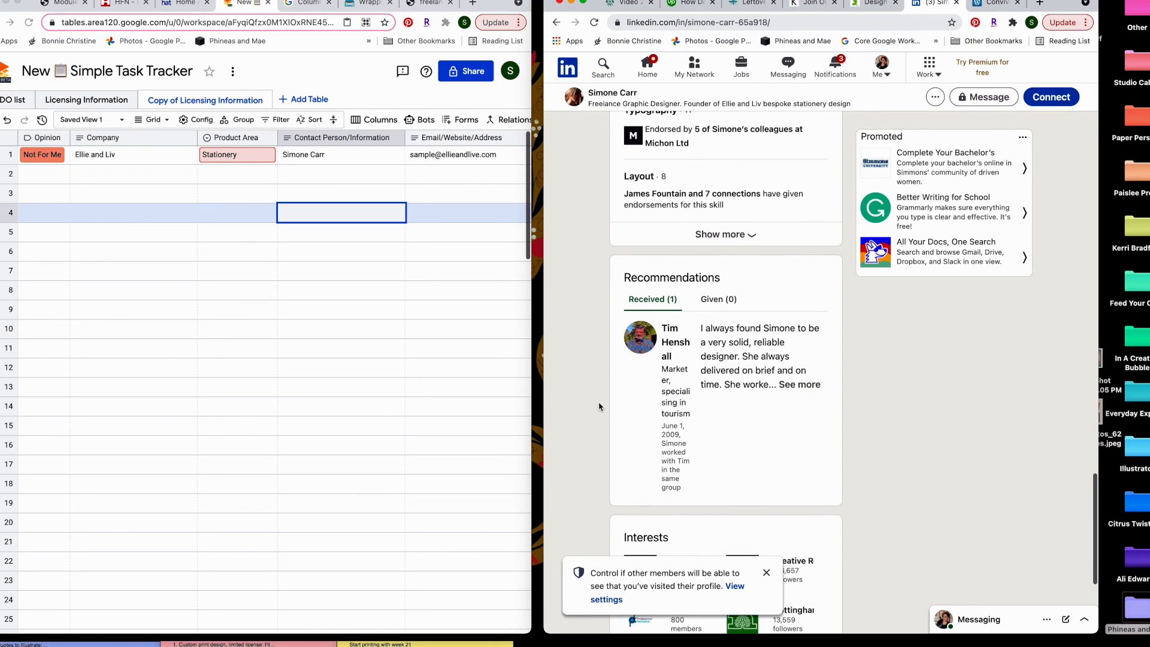
scroll(604, 403, up, 20)
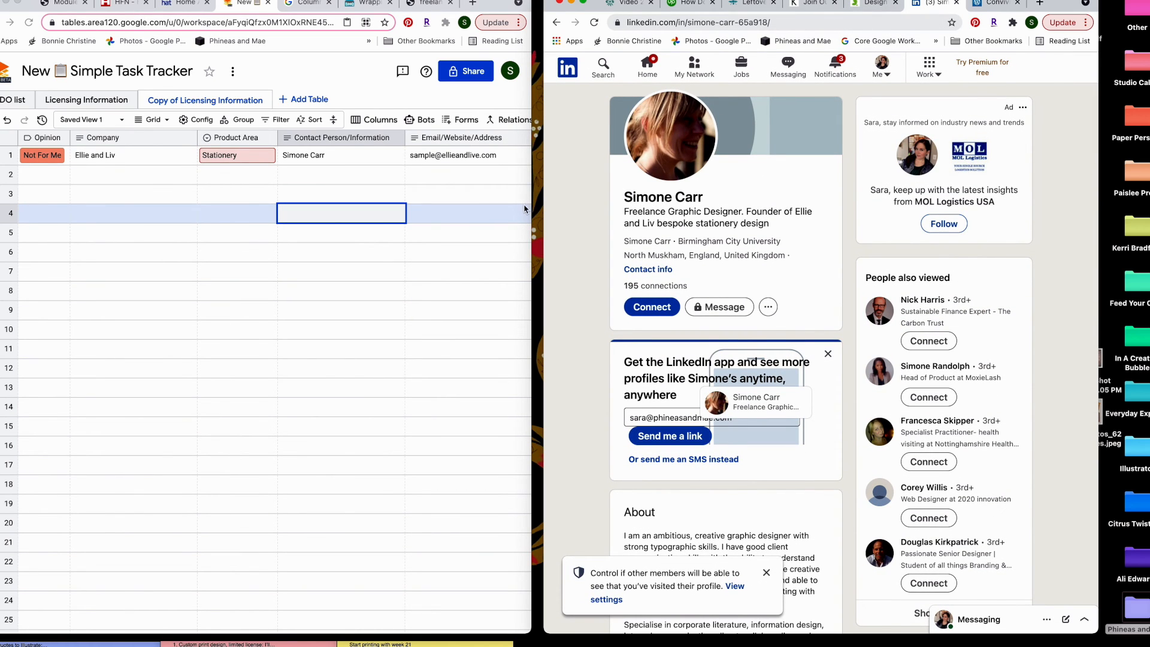
drag(532, 208, 543, 206)
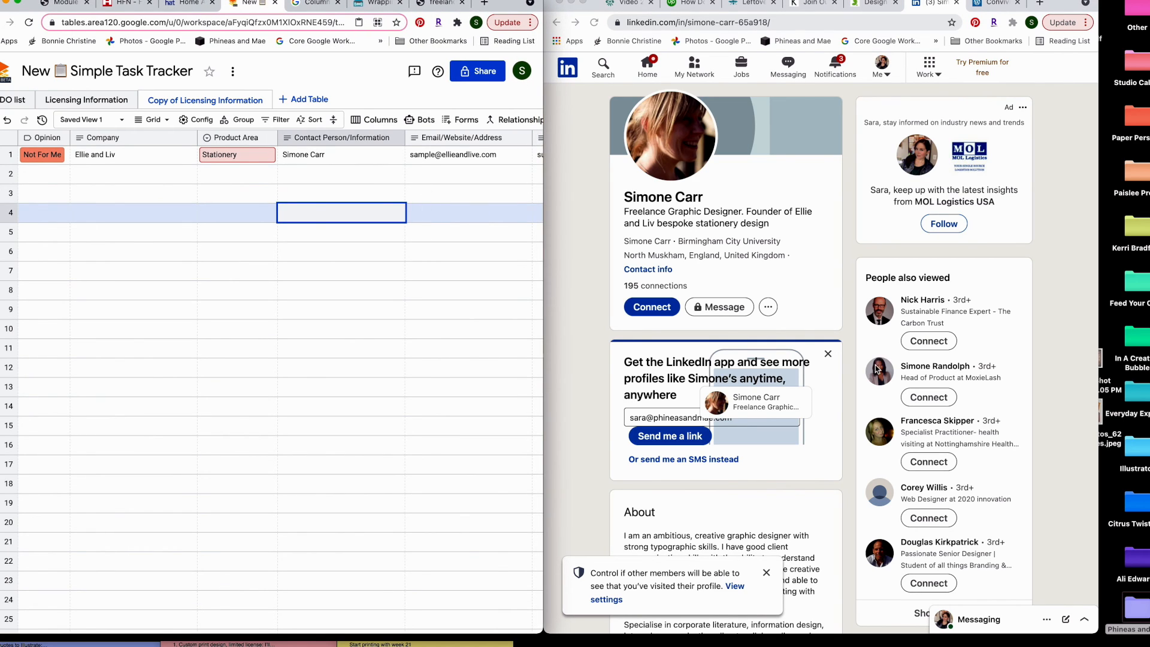
click(767, 573)
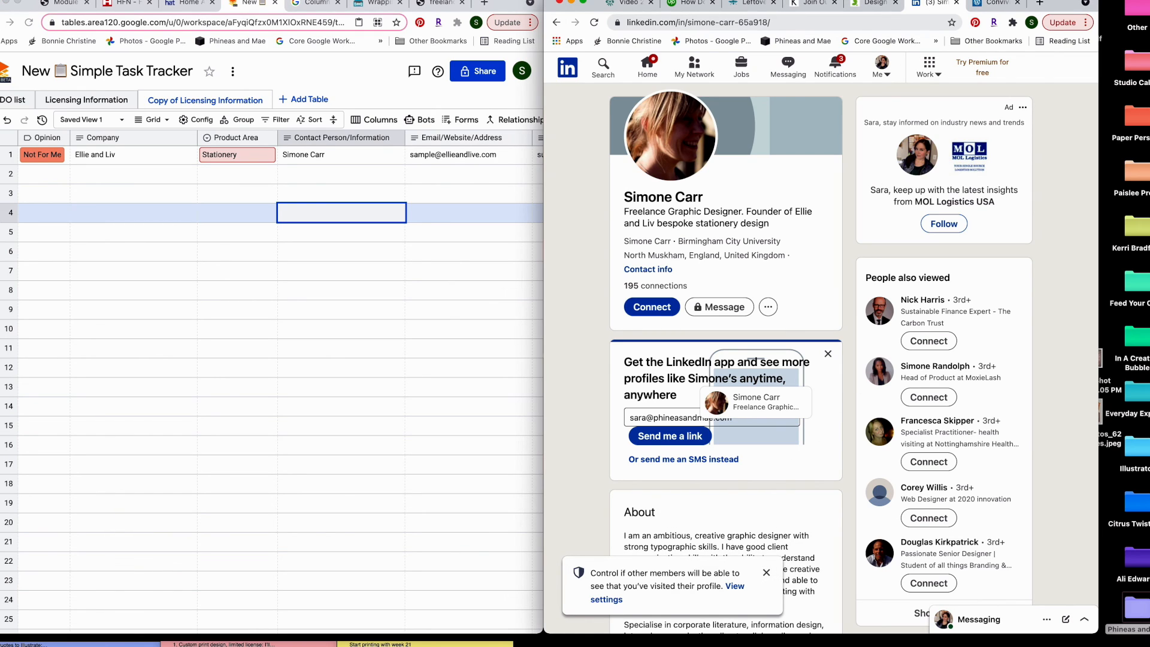
click(959, 0)
click(958, 0)
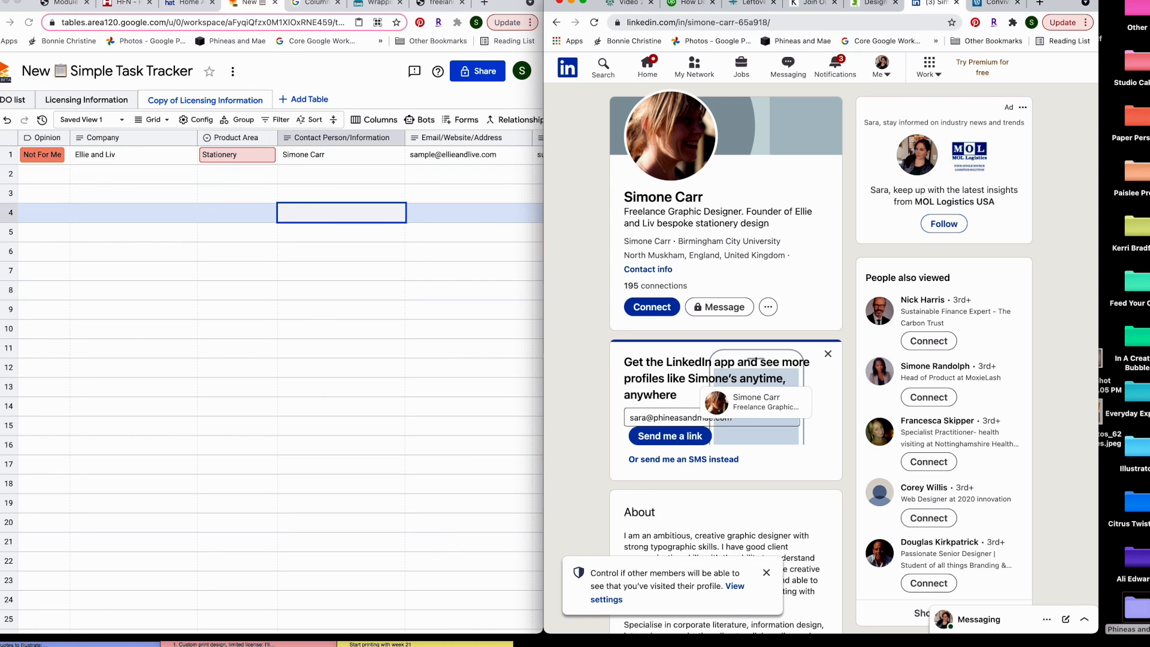